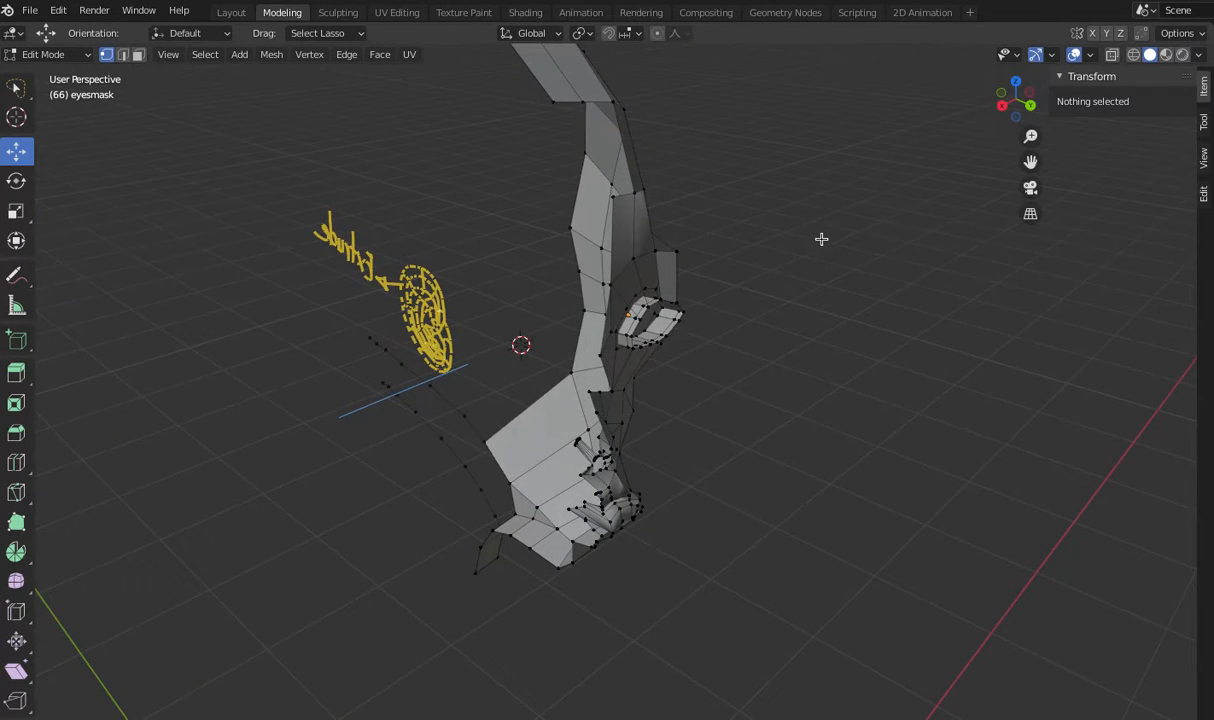
- Fill the gap above the upper eyelid with a four-vertex face joining two eye-rim vertices to the two brow vertices above them
scroll(820, 239, "up", 2)
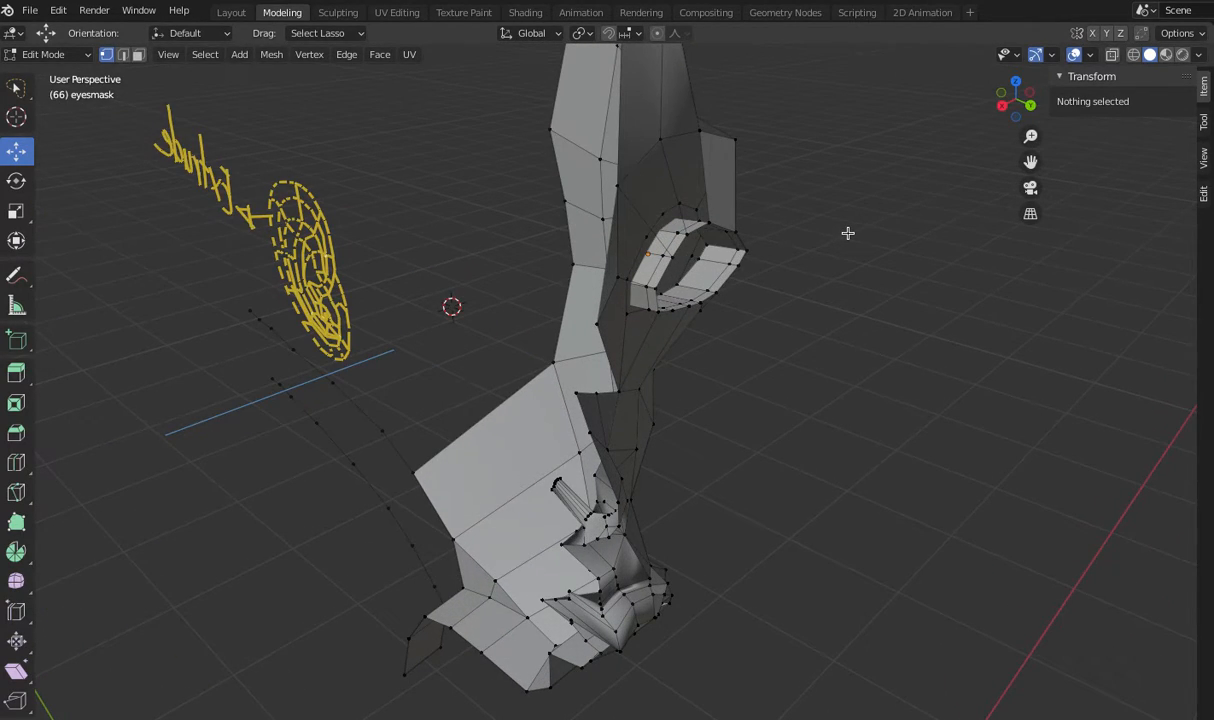
scroll(848, 233, "down", 2)
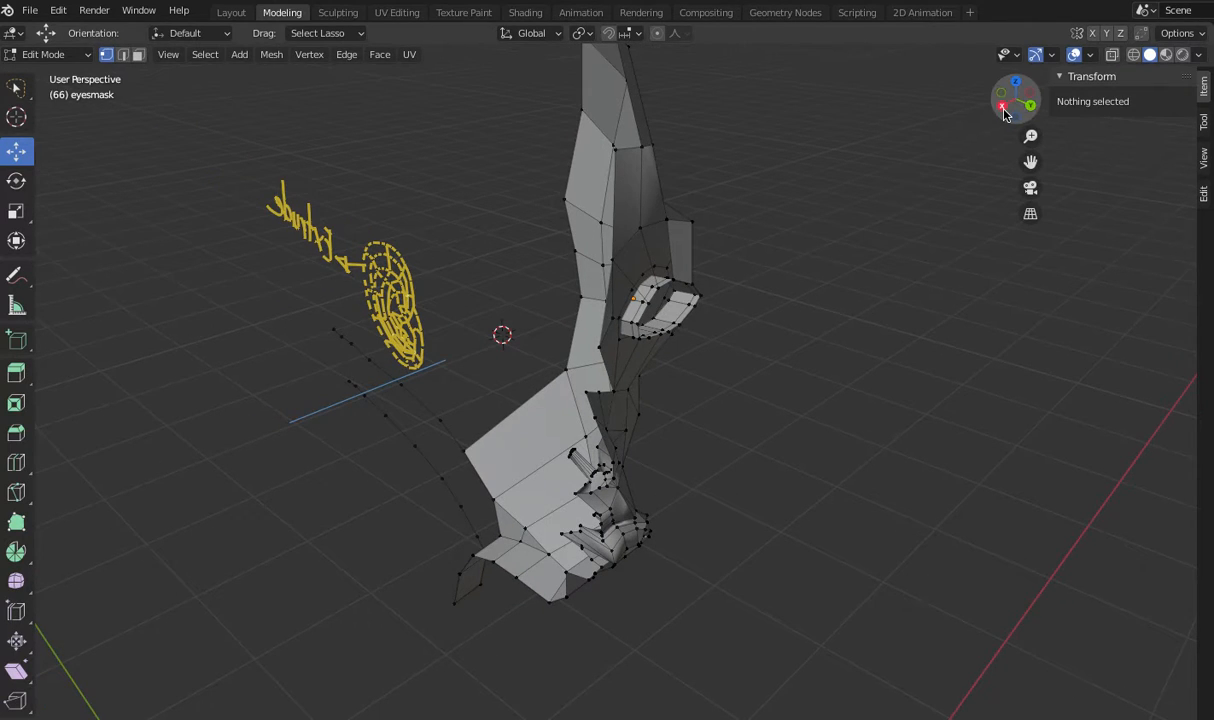
left_click_drag(1014, 100, 979, 121)
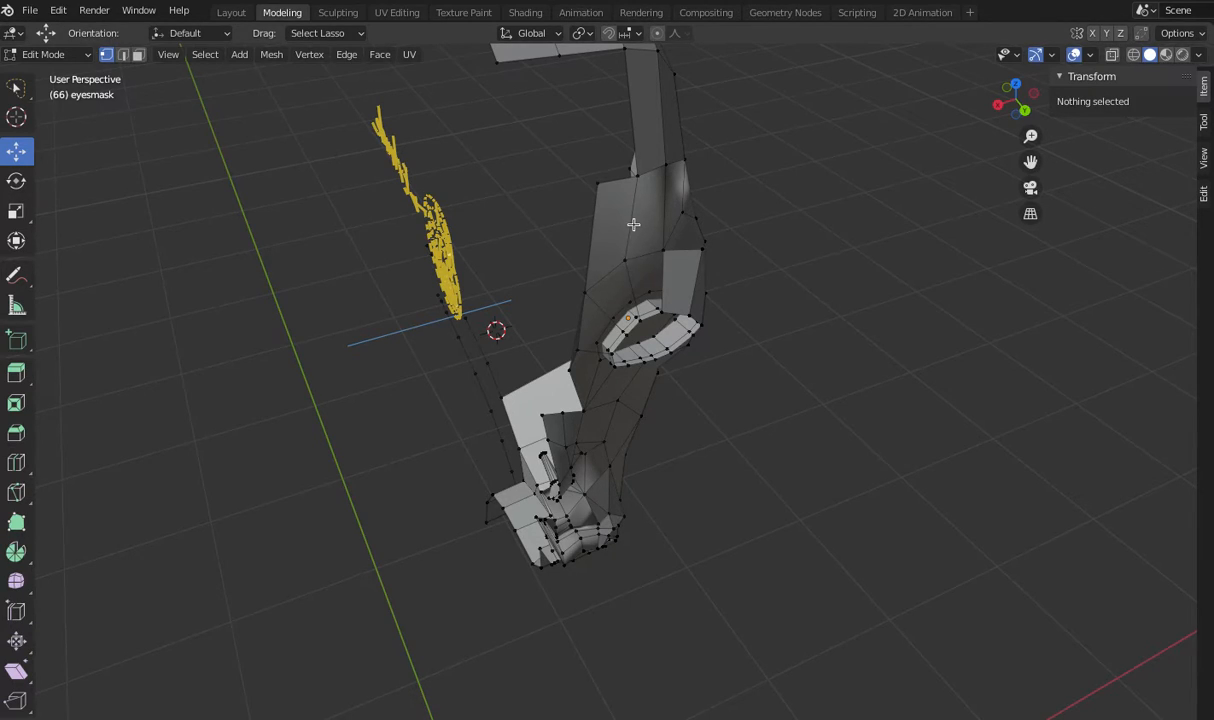
left_click(640, 320)
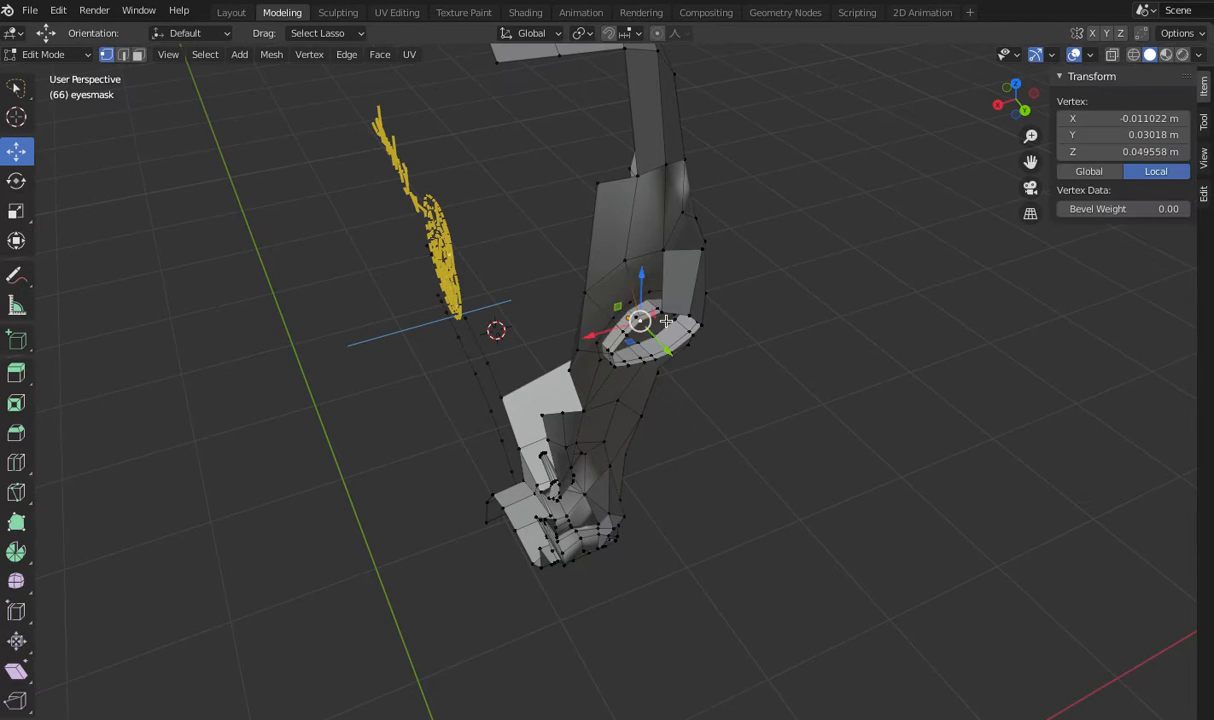
left_click(662, 316, "shift")
left_click(659, 253, "shift")
left_click(625, 260, "shift")
right_click(641, 275)
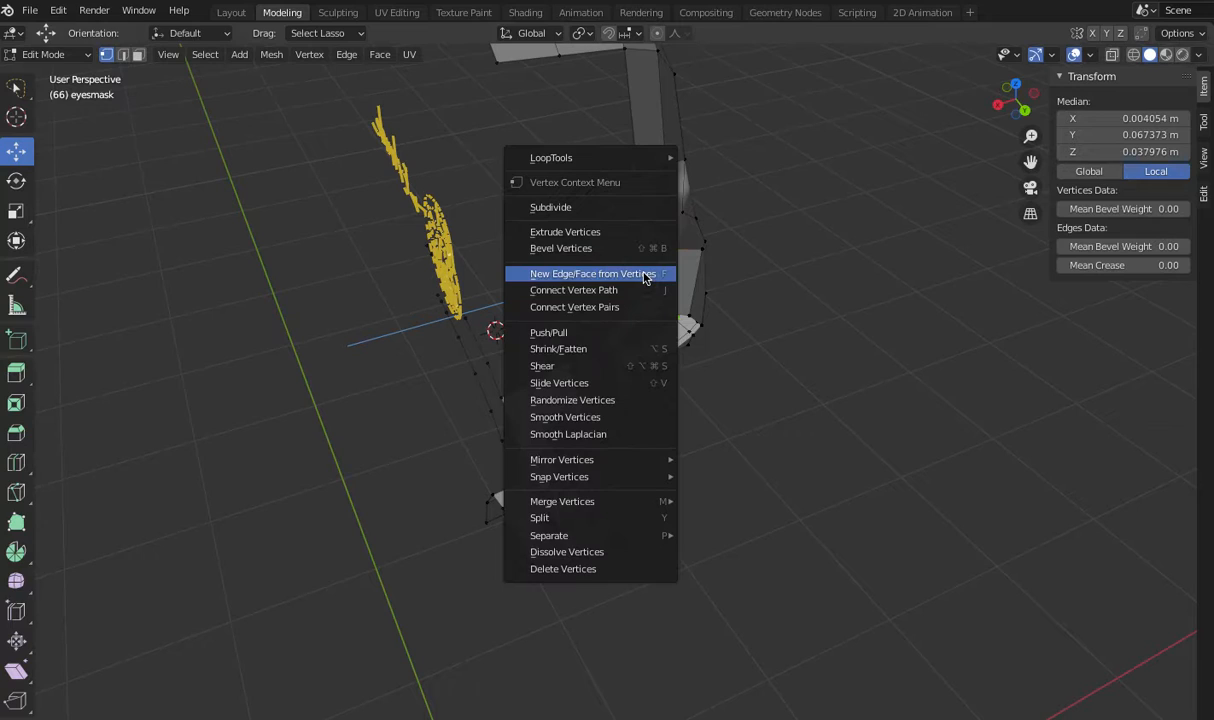
left_click(644, 278)
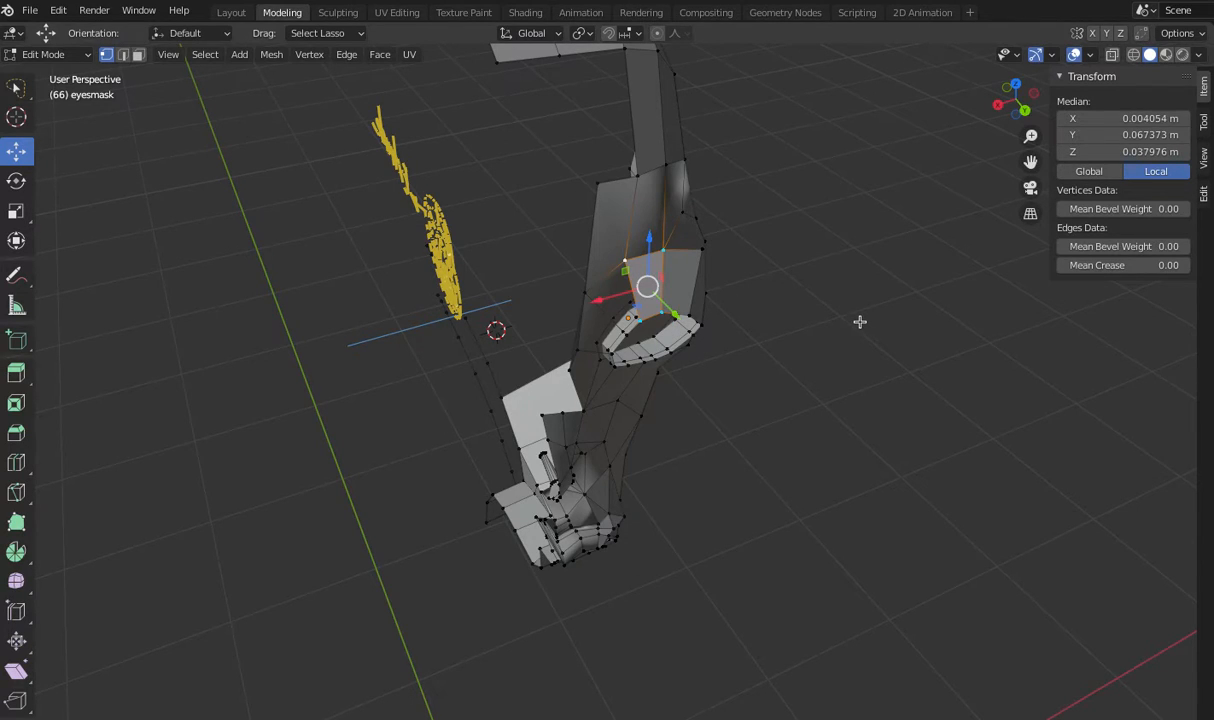
left_click(855, 300)
- Fill the neighbouring gap on the nose side with a four-vertex face between the upper eye rim and the surrounding brow edge
left_click_drag(1006, 112, 938, 145)
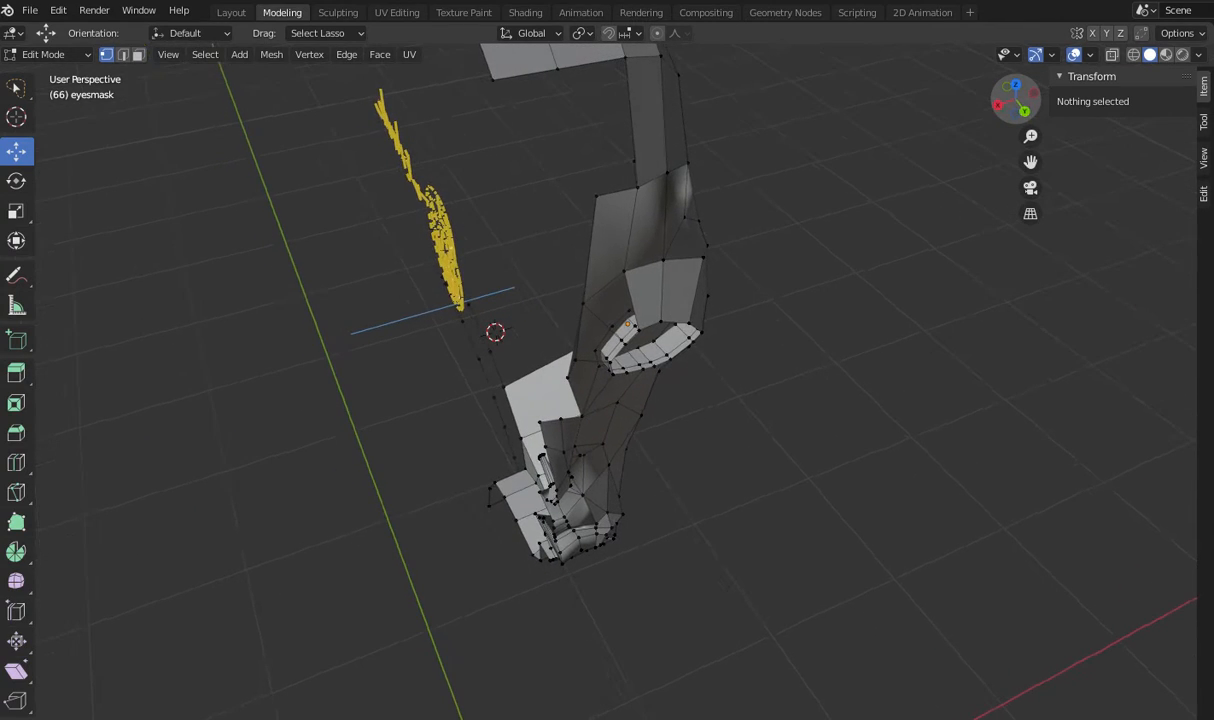
scroll(856, 273, "up", 3)
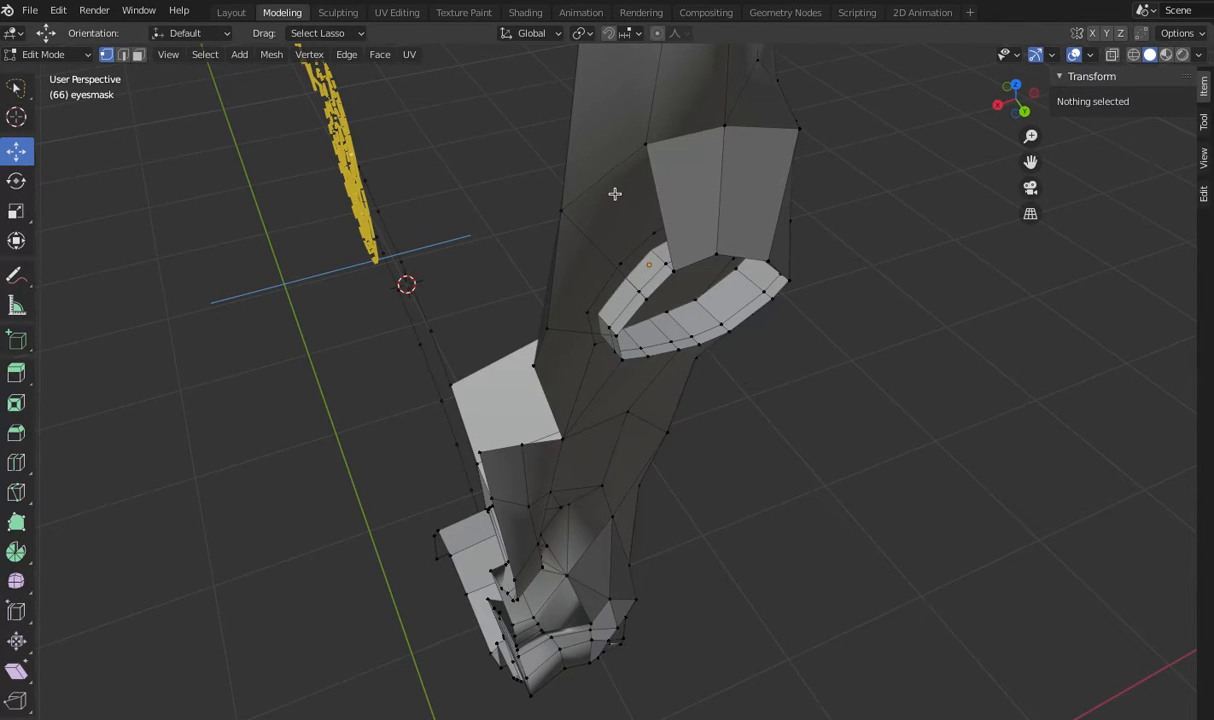
left_click(668, 271)
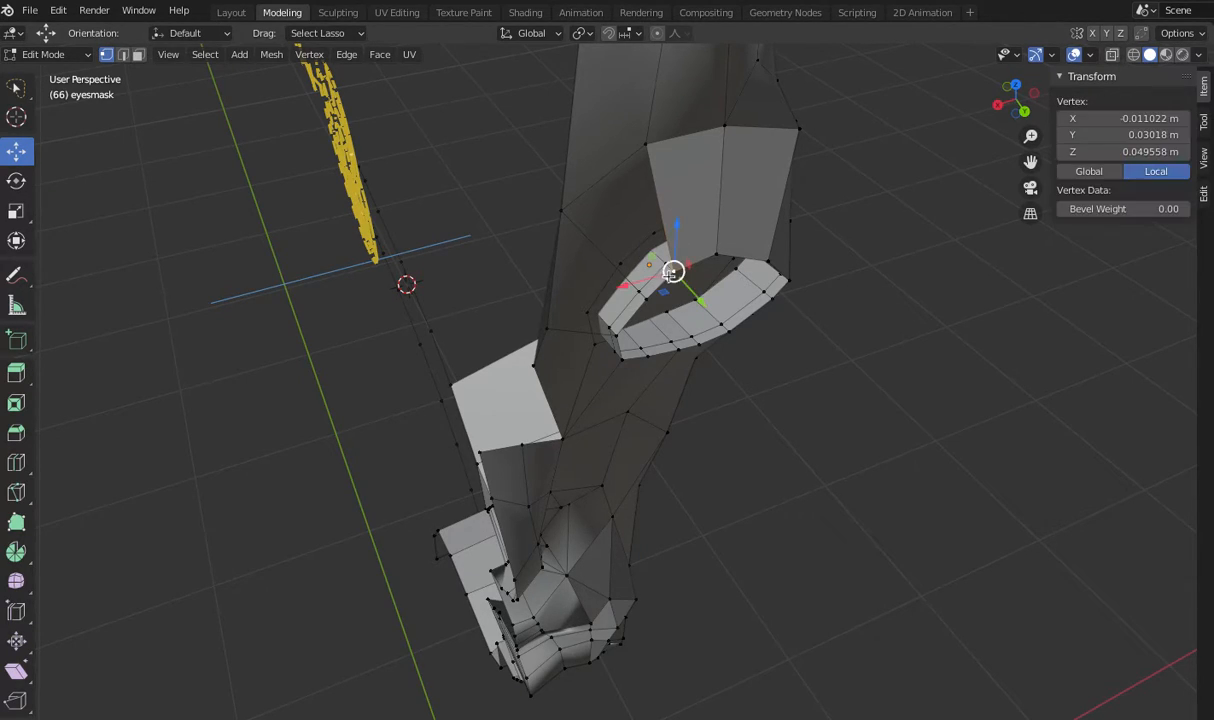
left_click(562, 210, "shift")
left_click(645, 147, "shift")
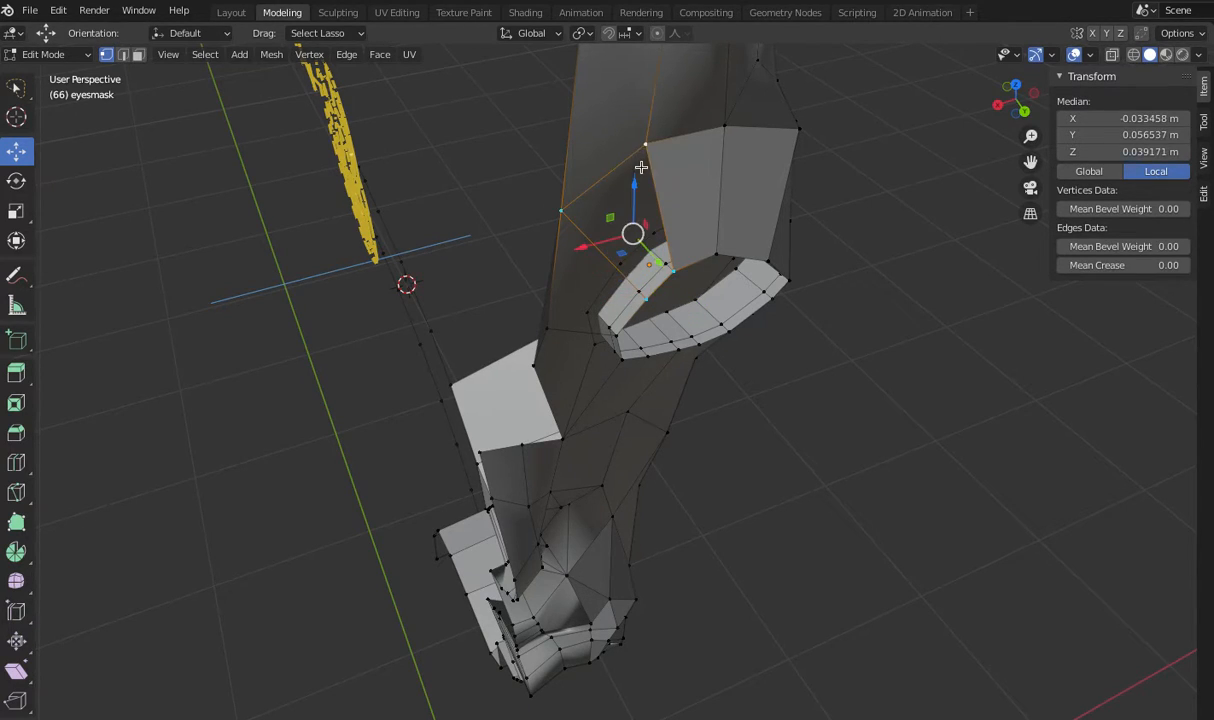
right_click(634, 200)
left_click(634, 202)
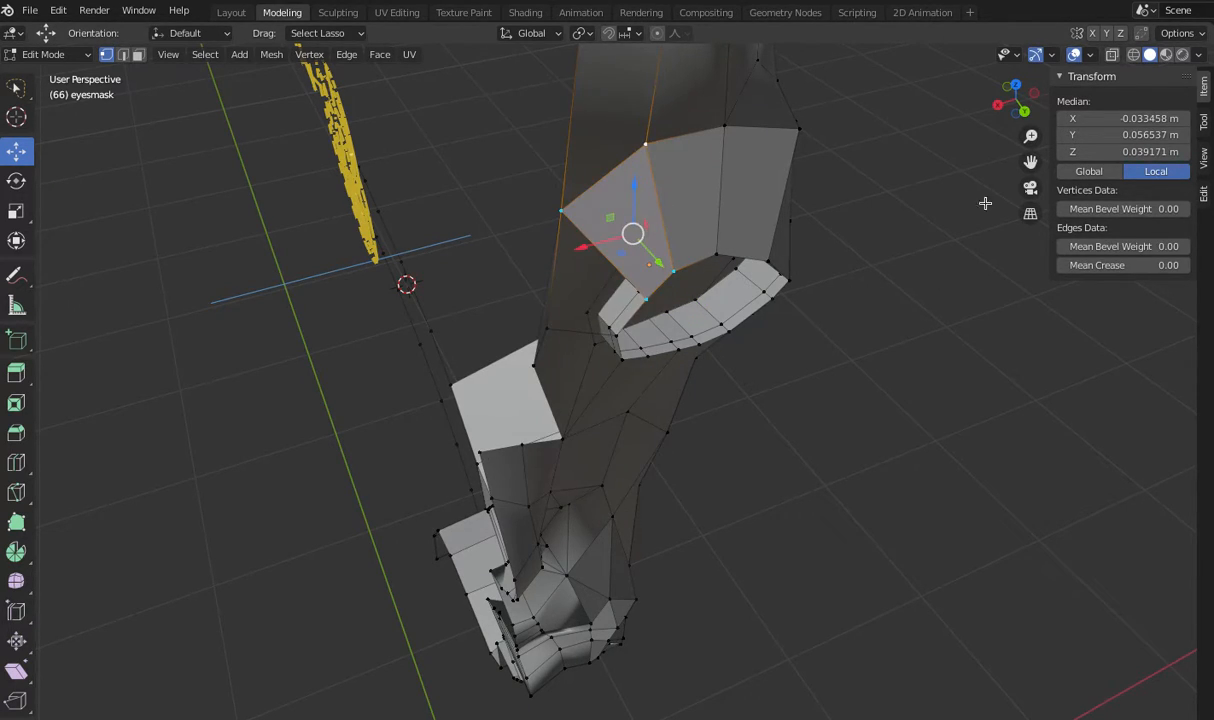
- Select the vertex at the outer corner of the eye rim and the two temple vertices beside it
left_click_drag(975, 111, 928, 86)
left_click(690, 199)
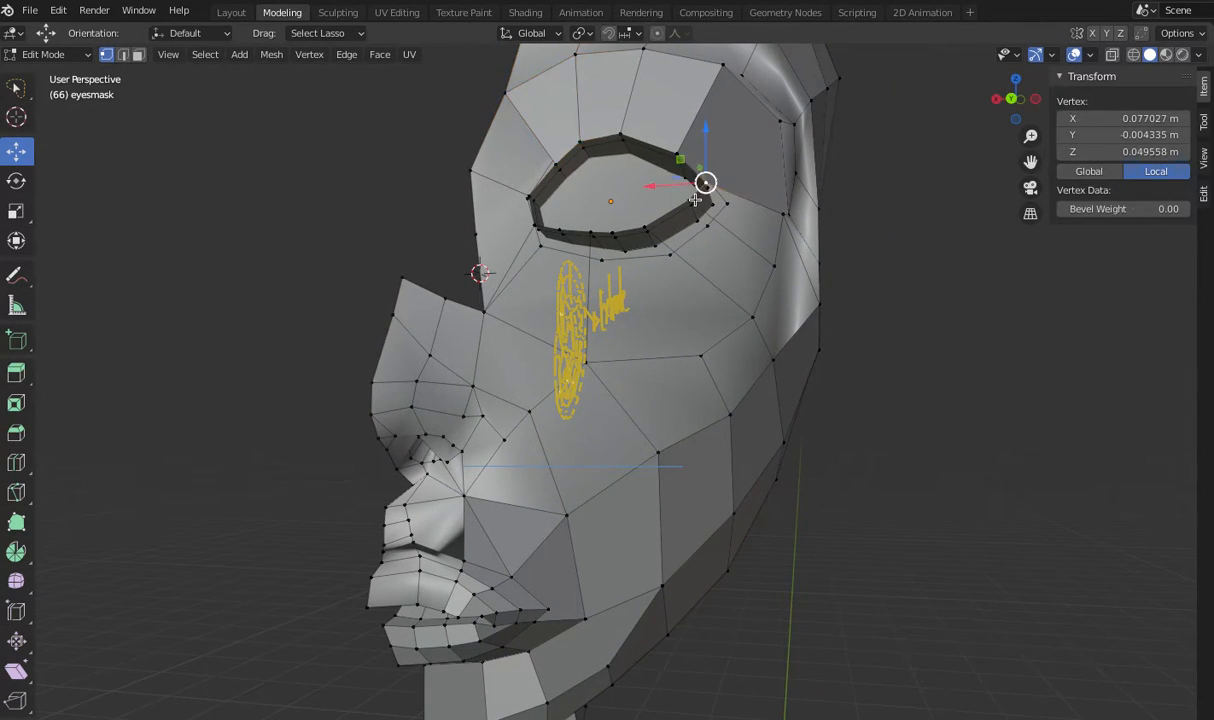
left_click(775, 265, "shift")
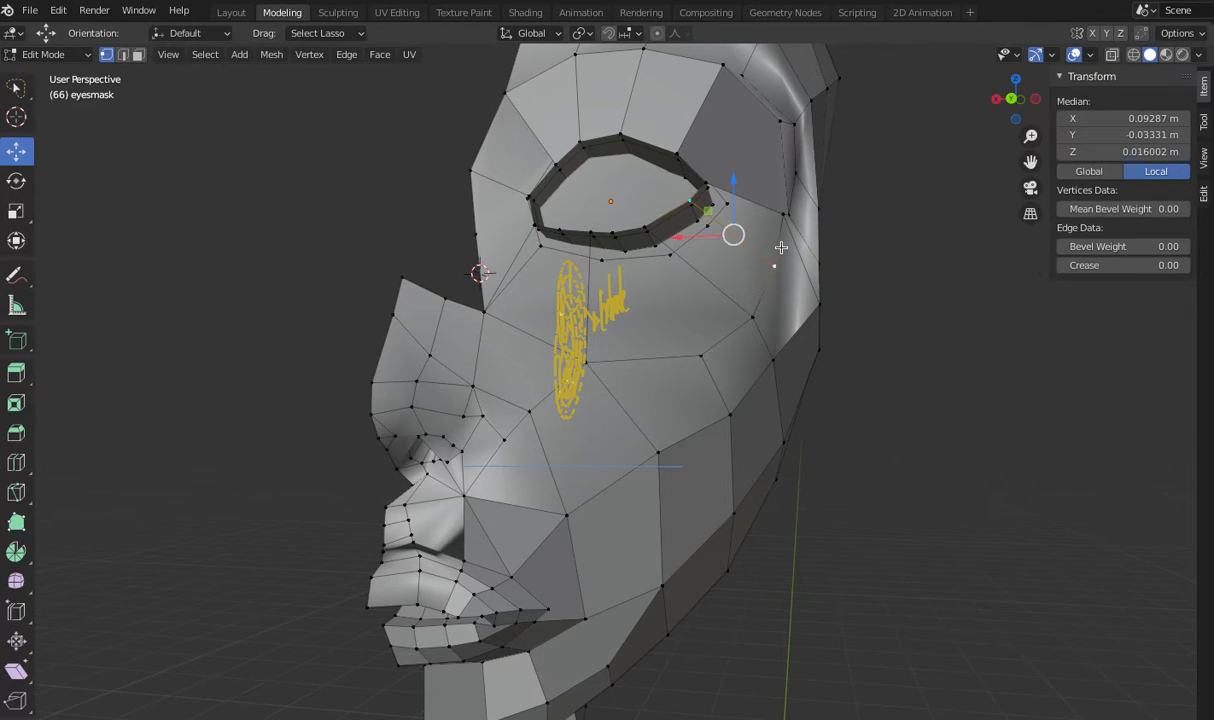
left_click(785, 217, "shift")
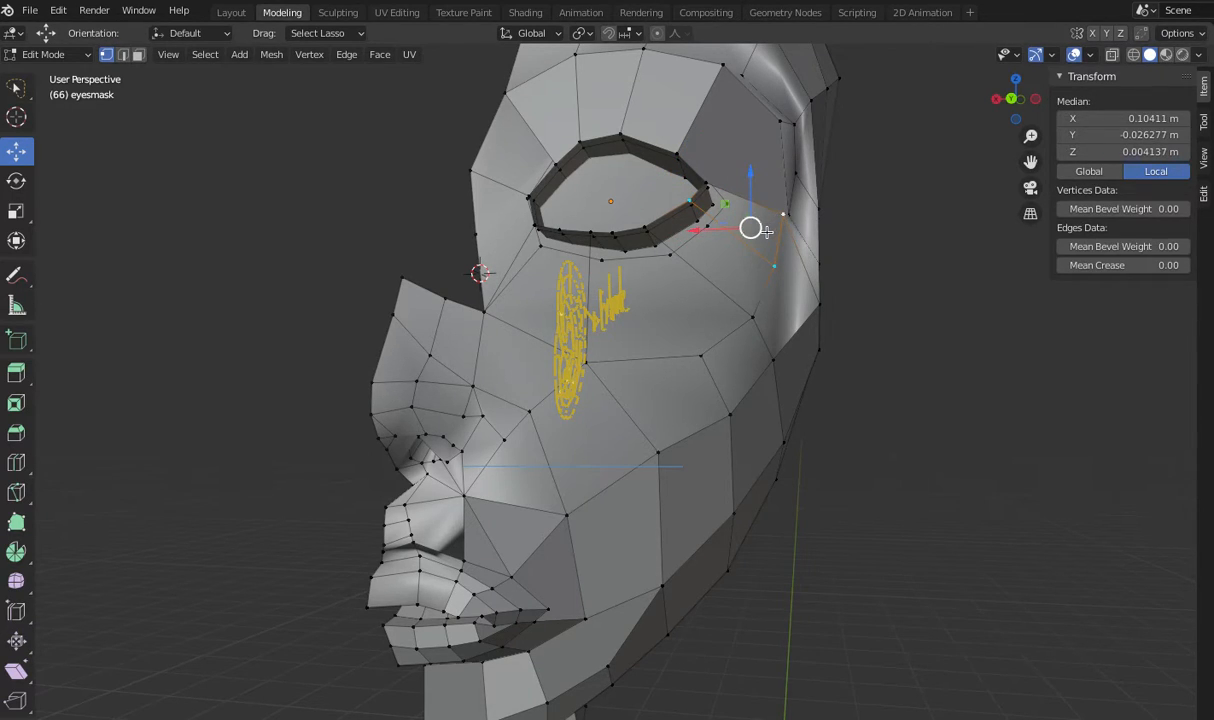
right_click(768, 232)
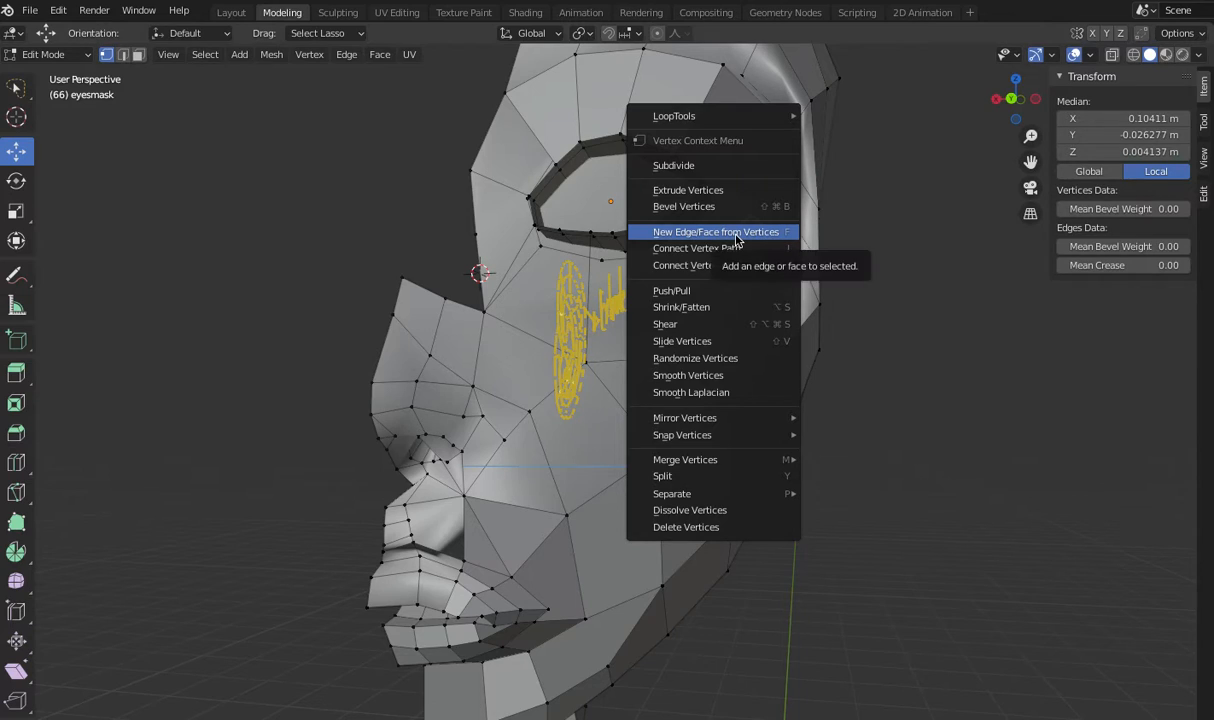
left_click(700, 232)
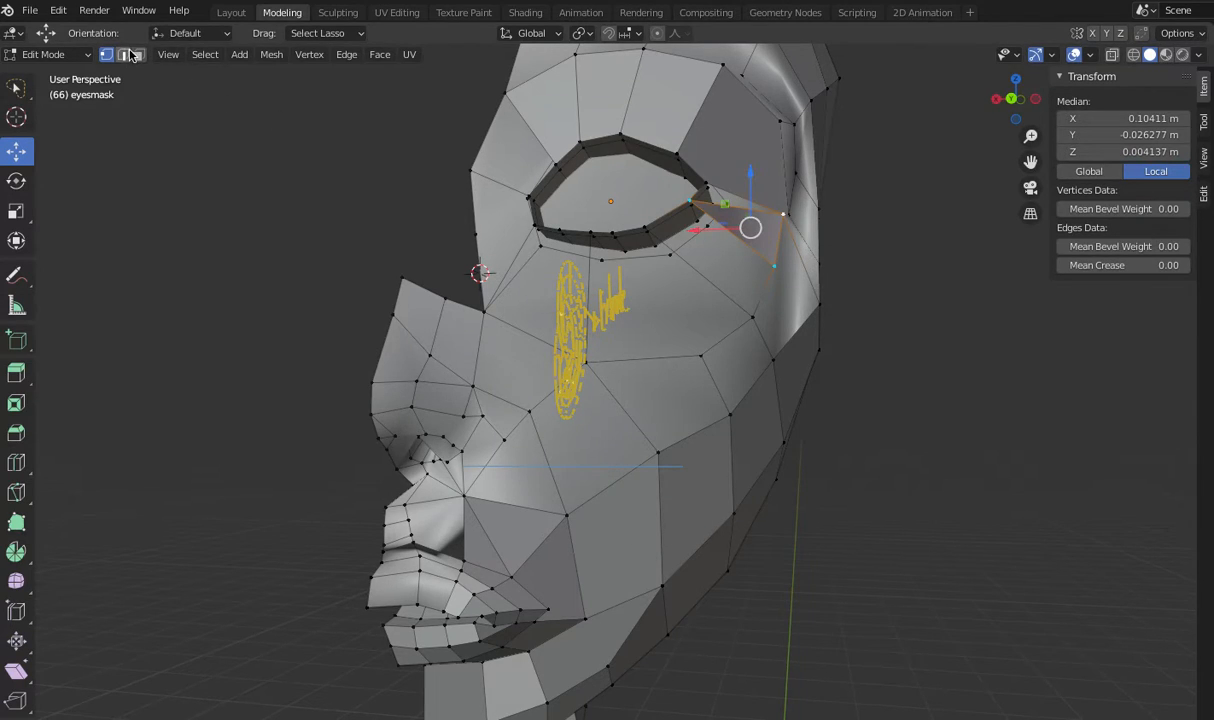
left_click(58, 10)
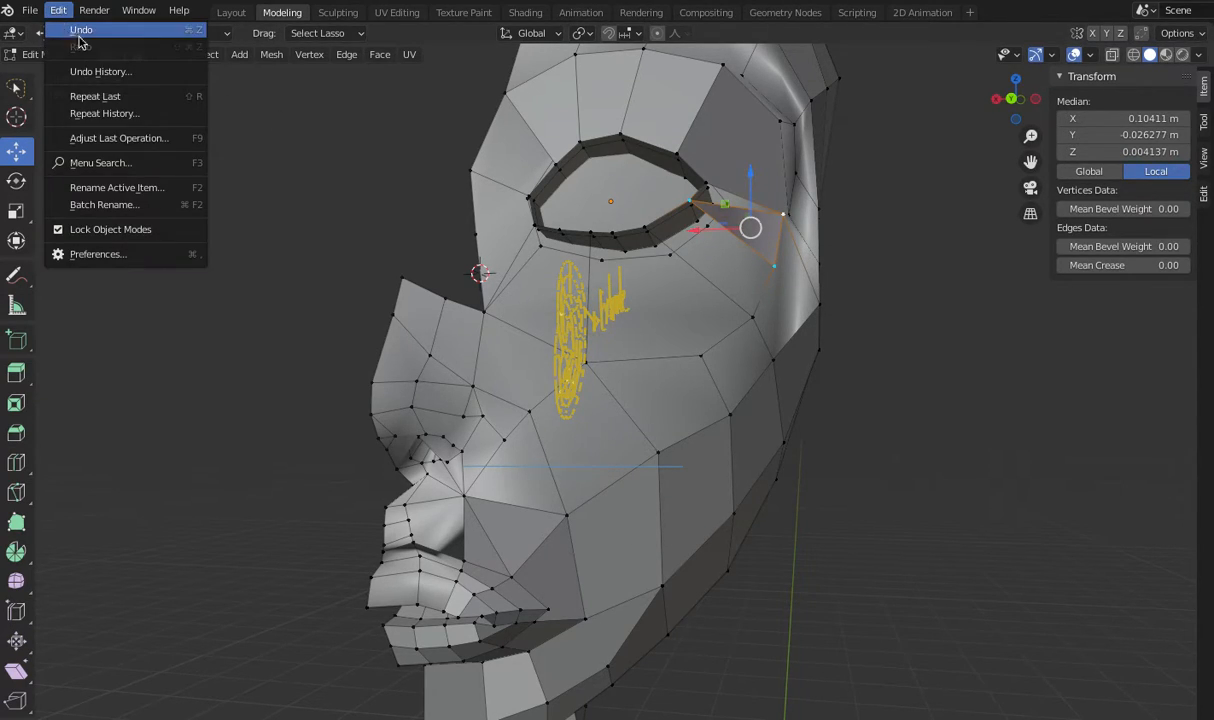
left_click(84, 31)
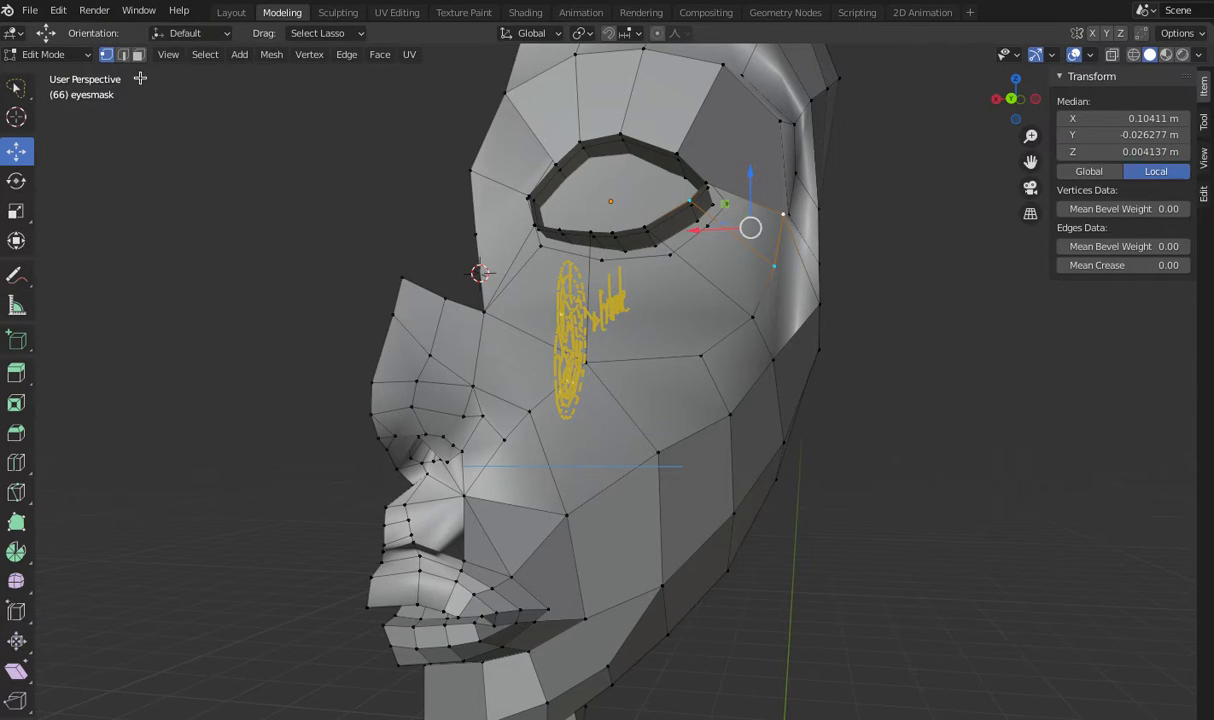
- Add the upper outer eye-rim vertex to the selection and fill a four-sided face between the eye corner and the temple
left_click(709, 188, "shift")
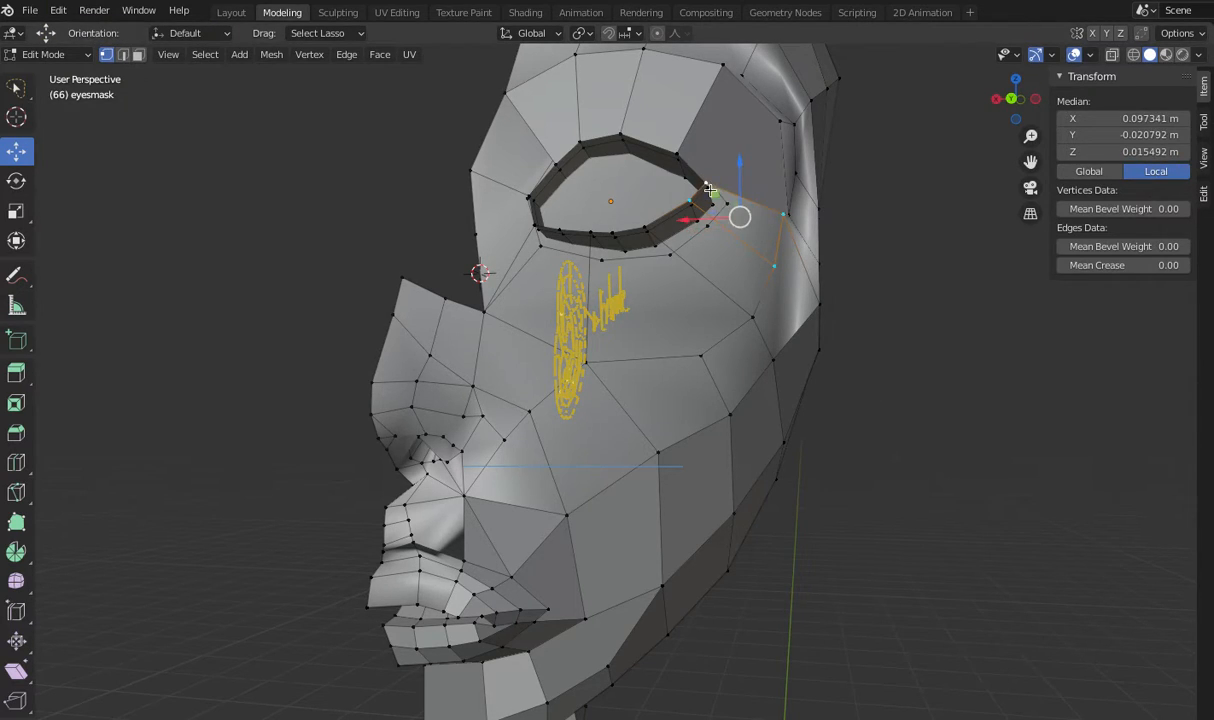
right_click(765, 231)
left_click(764, 231)
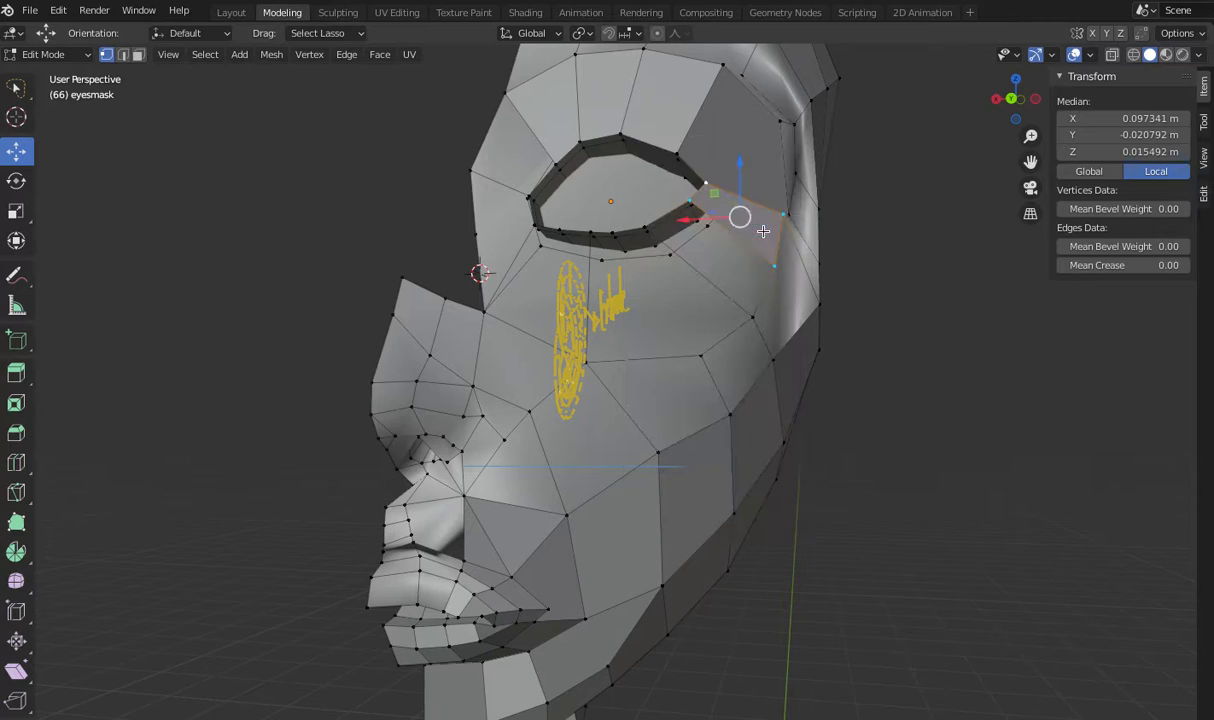
- Fill a four-vertex face below the outer eye corner, joining two lower eye-rim vertices to two outer cheek vertices
left_click_drag(1012, 100, 809, 216)
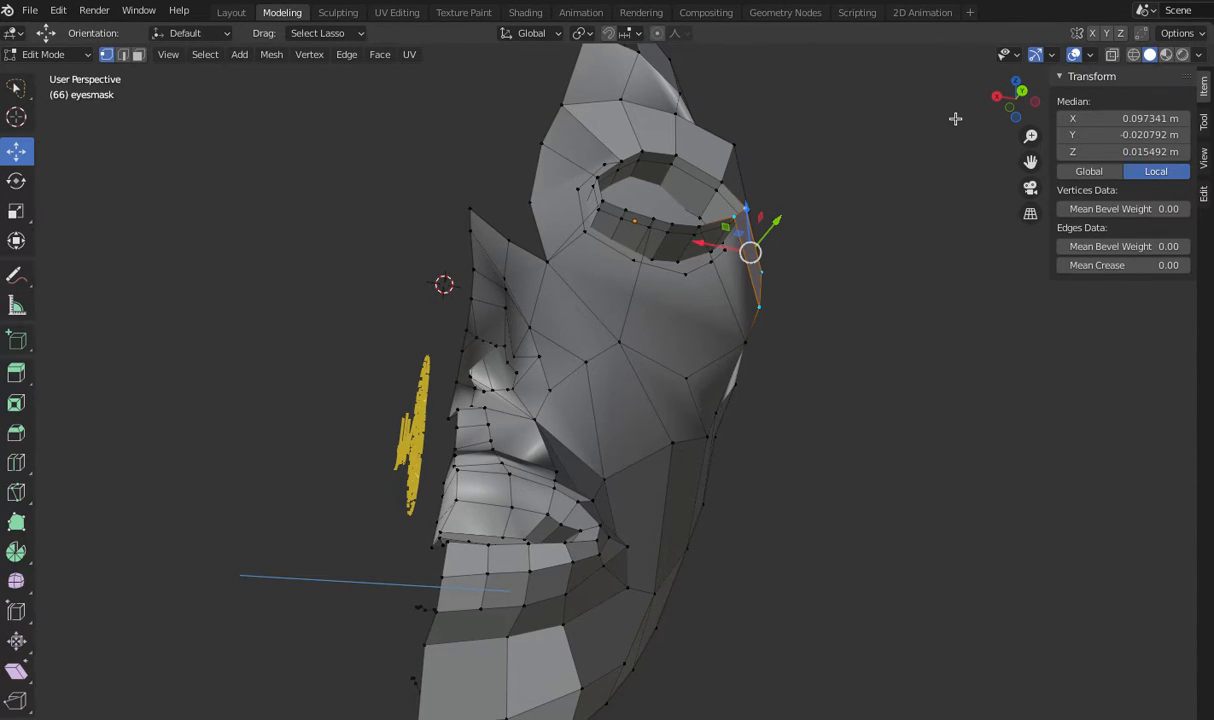
mouse_move(1016, 107)
left_mouse_down()
mouse_move(1026, 106)
mouse_move(1010, 108)
left_mouse_up()
scroll(873, 200, "up", 2)
scroll(860, 225, "up", 1)
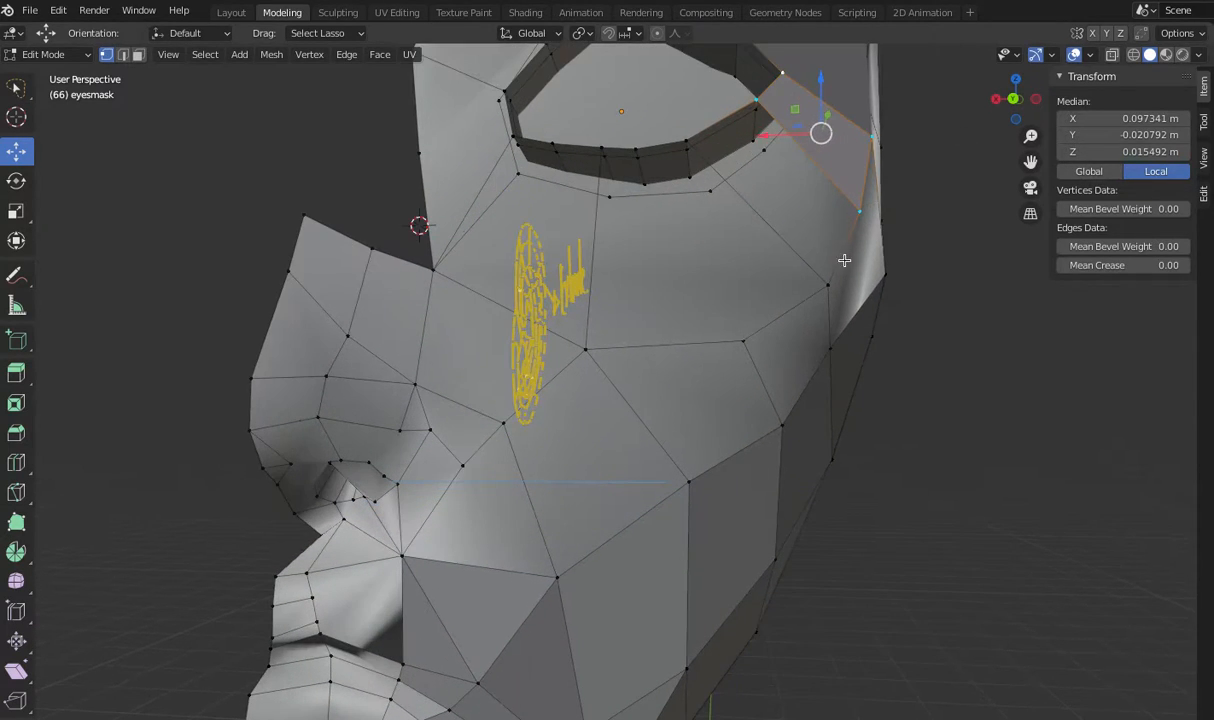
left_click(684, 140)
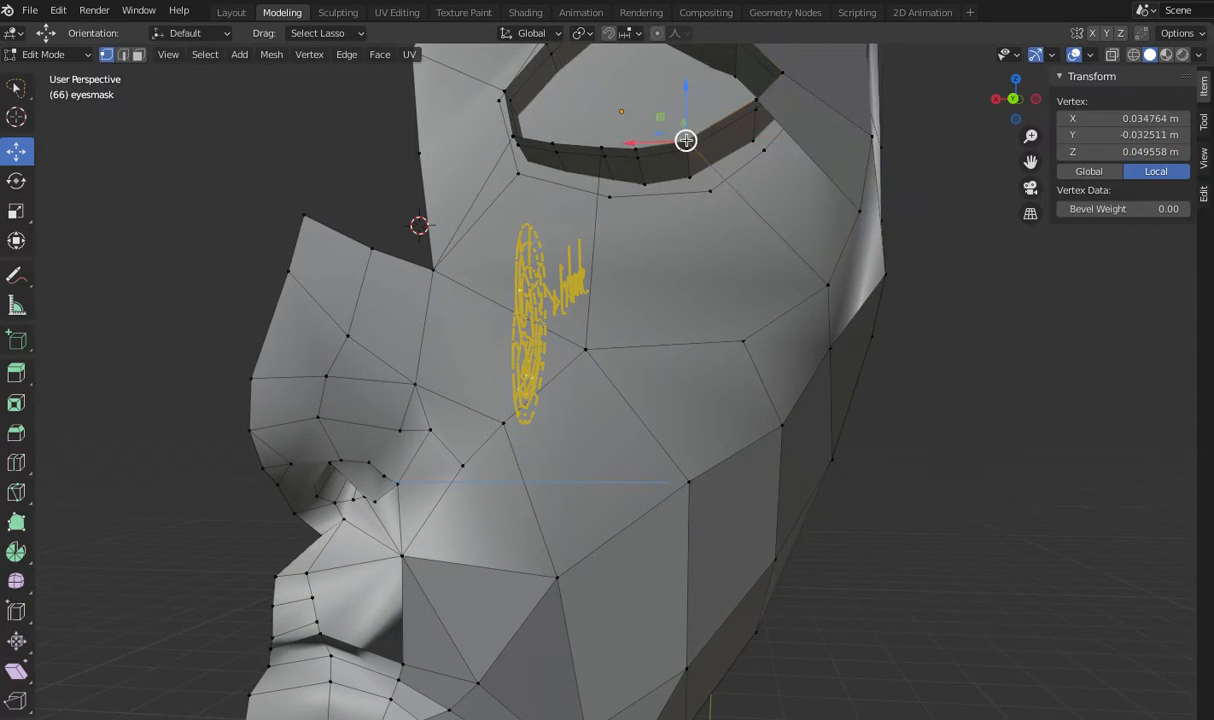
left_click(756, 100, "shift")
left_click(859, 212, "shift")
left_click(826, 279, "shift")
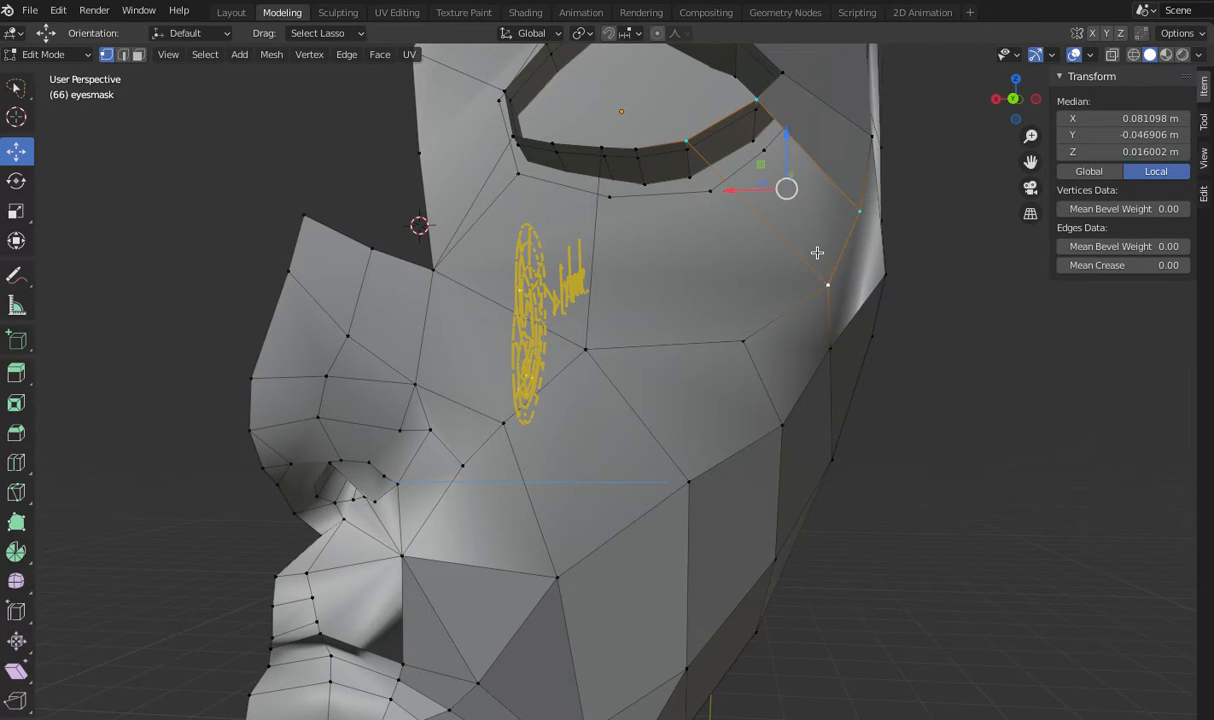
right_click(818, 254)
left_click(781, 250)
scroll(908, 301, "down", 3)
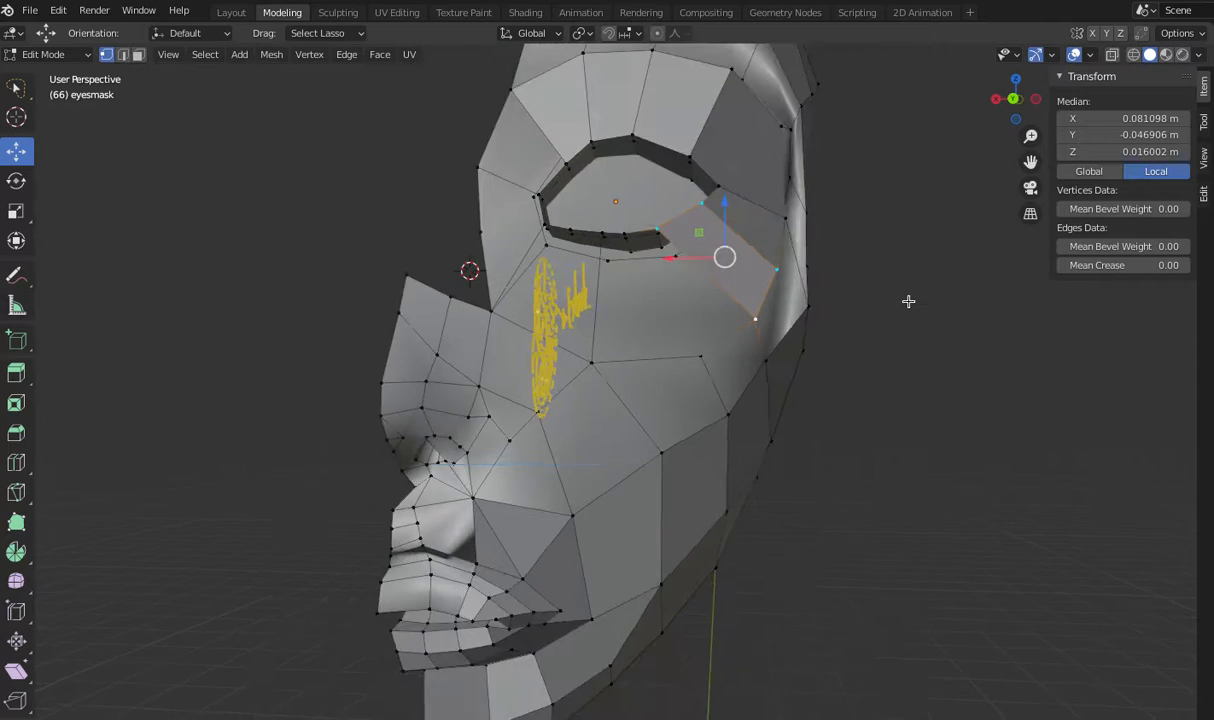
- In the back orthographic view, fill a four-vertex face between the top forehead strip and the brow section, and clear the selection
left_click_drag(1003, 115, 970, 92)
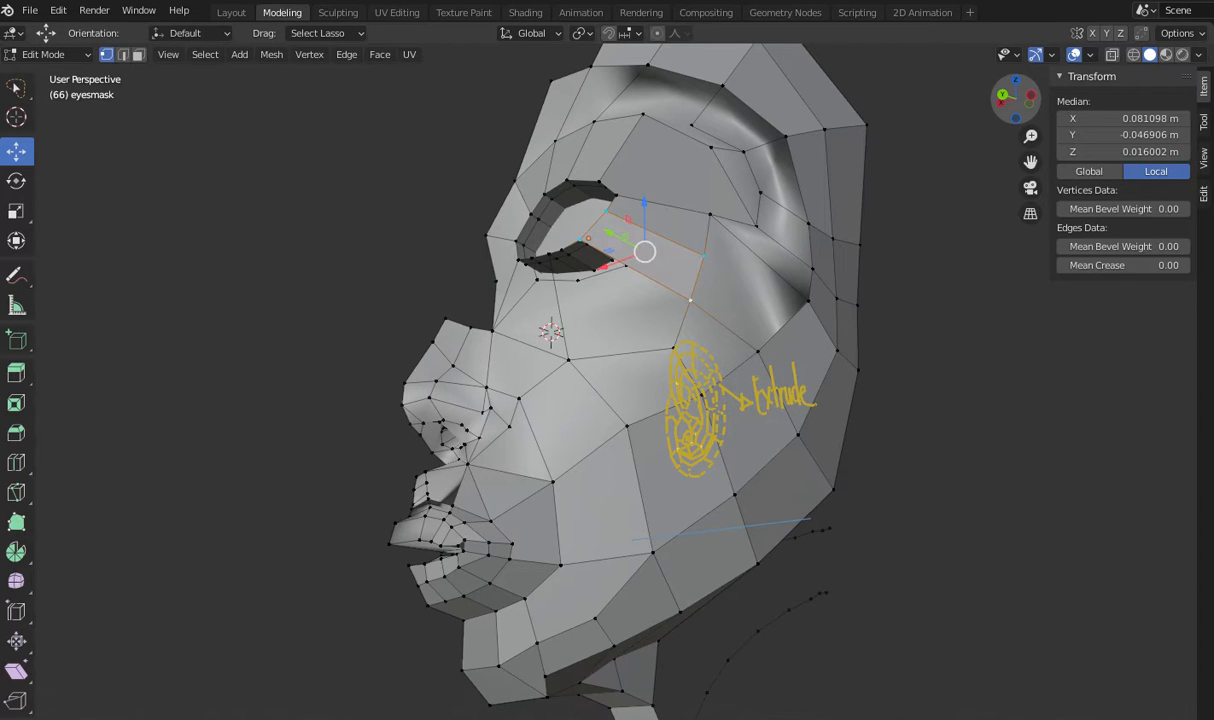
left_click(1003, 98)
scroll(929, 263, "down", 5)
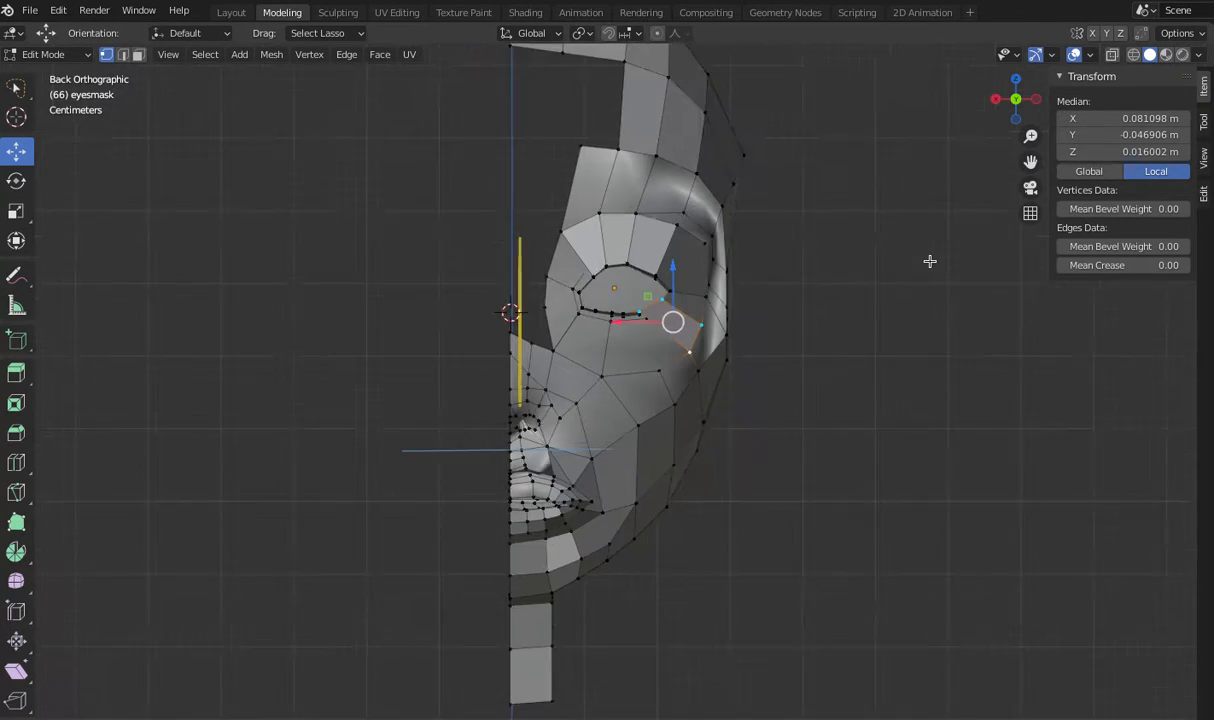
mouse_move(541, 140)
left_mouse_down()
mouse_move(545, 198)
mouse_move(580, 245)
mouse_move(608, 172)
mouse_move(548, 140)
left_mouse_up()
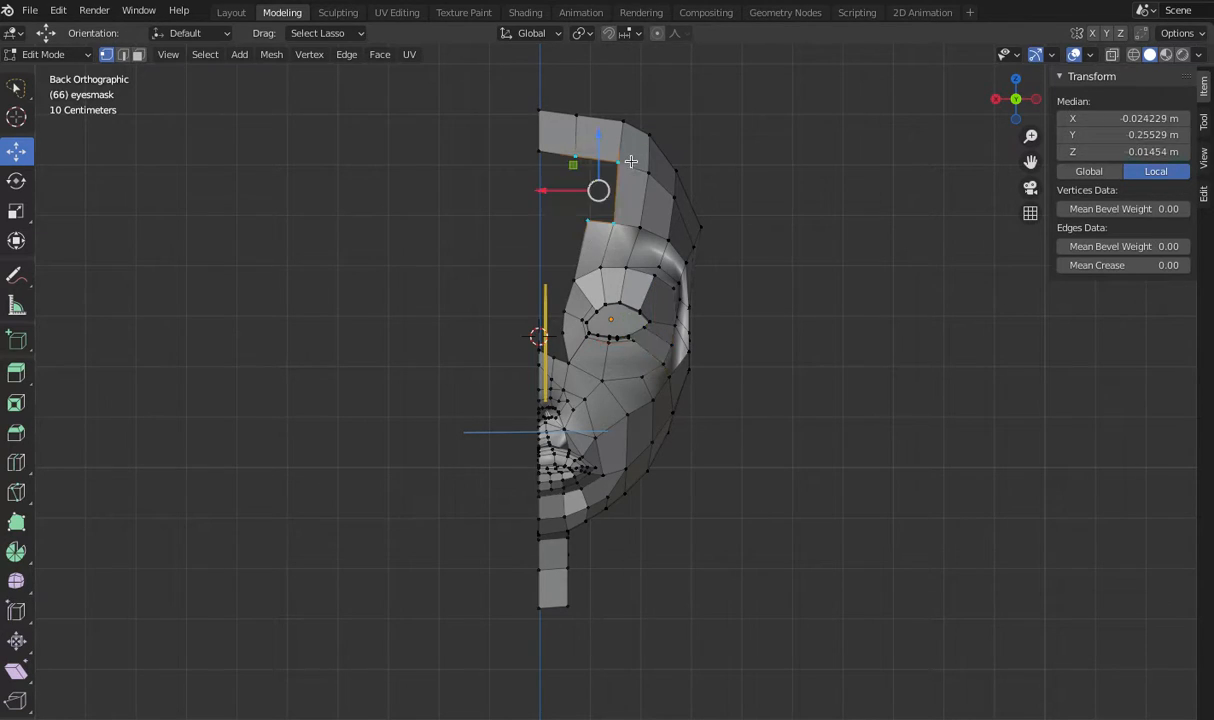
right_click(577, 184)
left_click(579, 189)
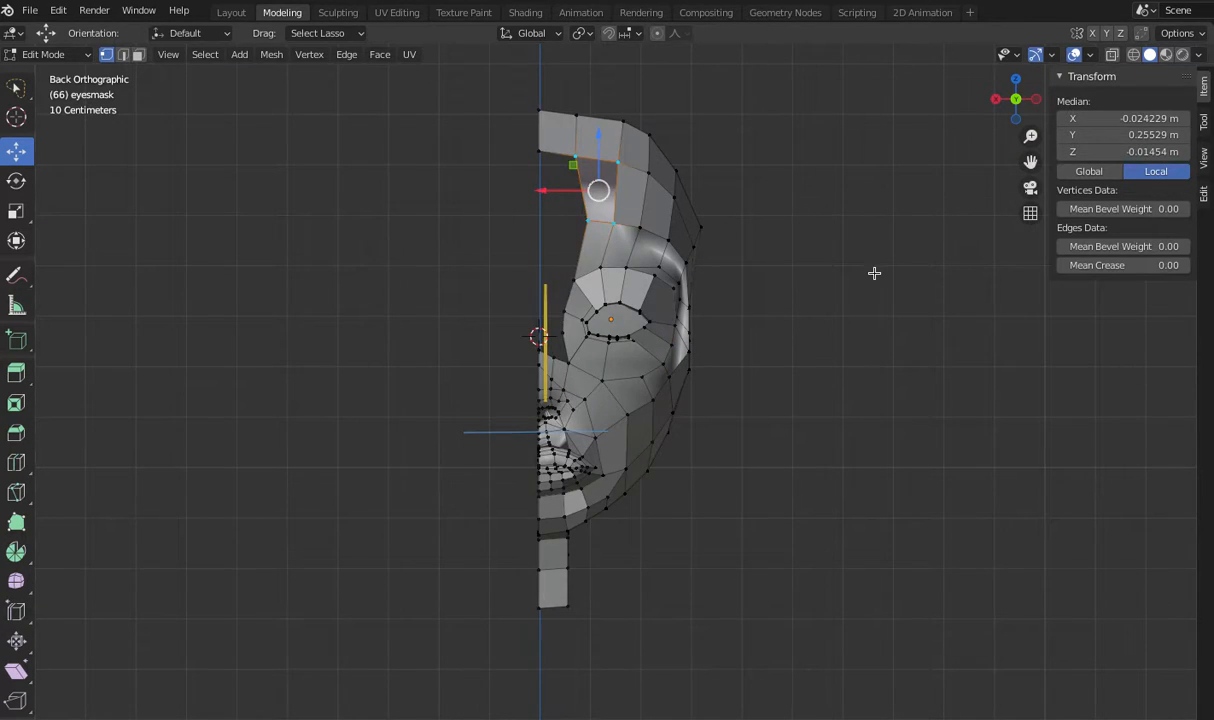
key("alt+a")
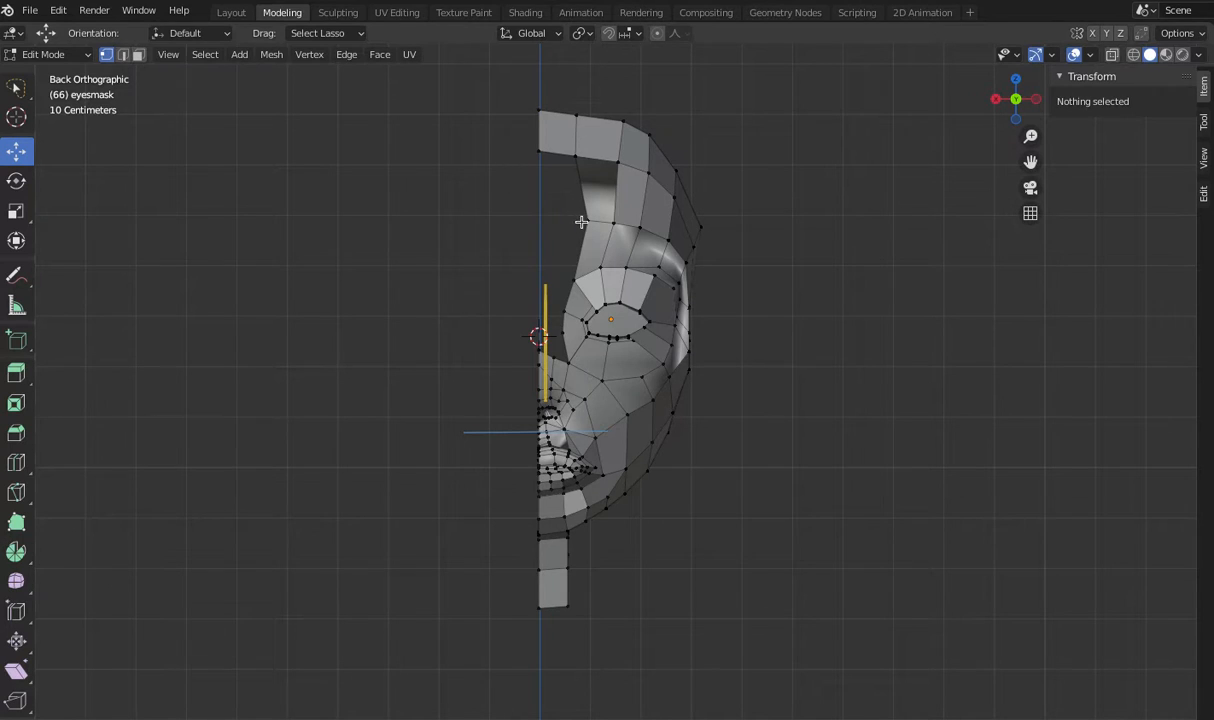
- Extrude the inner forehead vertex at the lower end of the new face about 0.095 m along X to the head's centre line
mouse_move(1013, 100)
left_mouse_down()
mouse_move(975, 112)
mouse_move(945, 85)
mouse_move(1011, 100)
left_mouse_up()
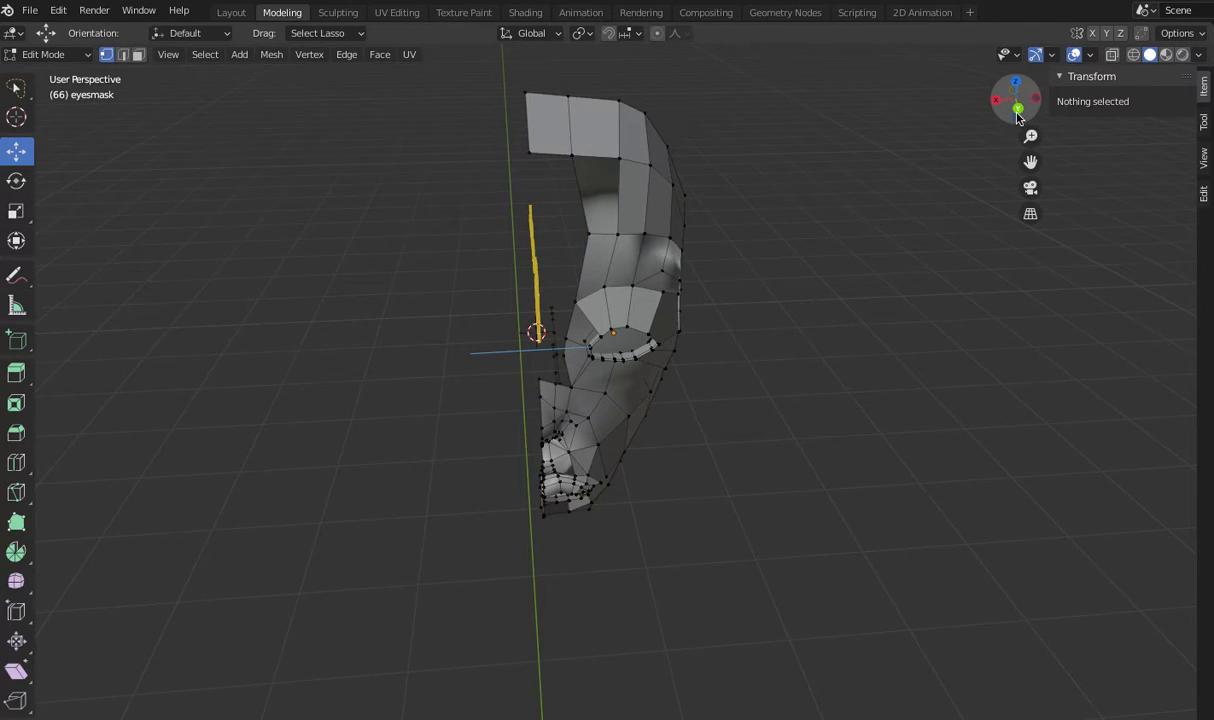
left_click(1013, 101)
left_click(589, 222)
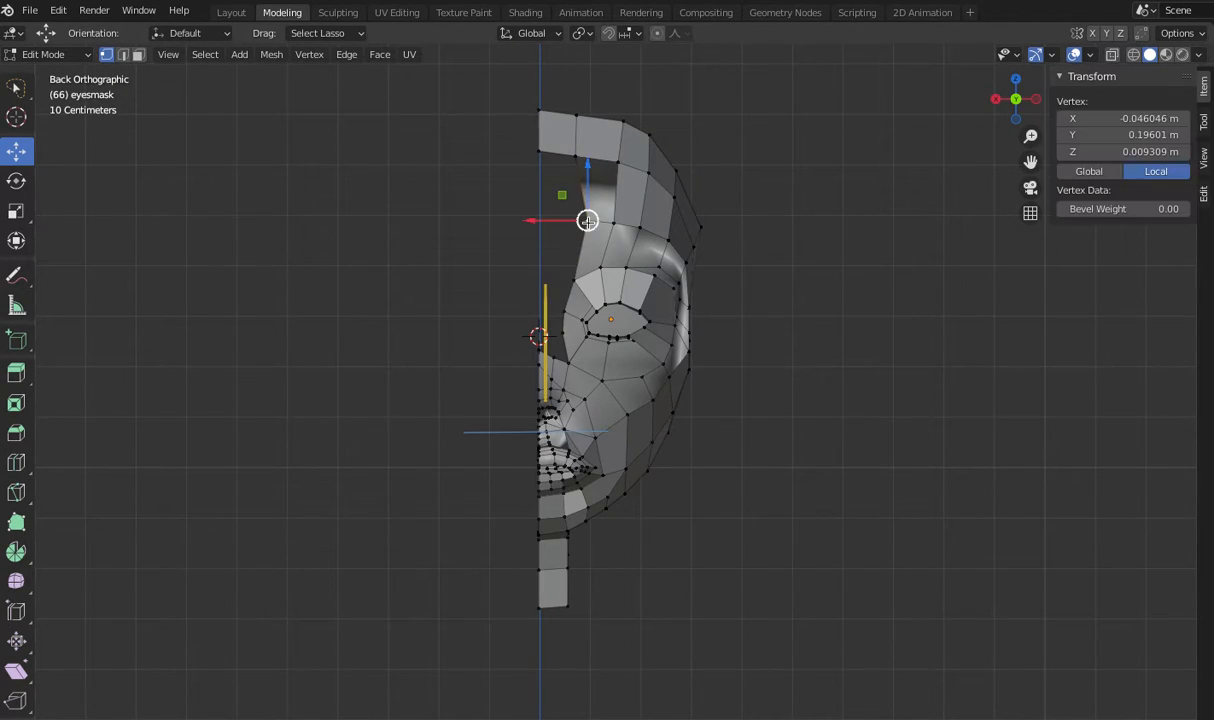
right_click(589, 222)
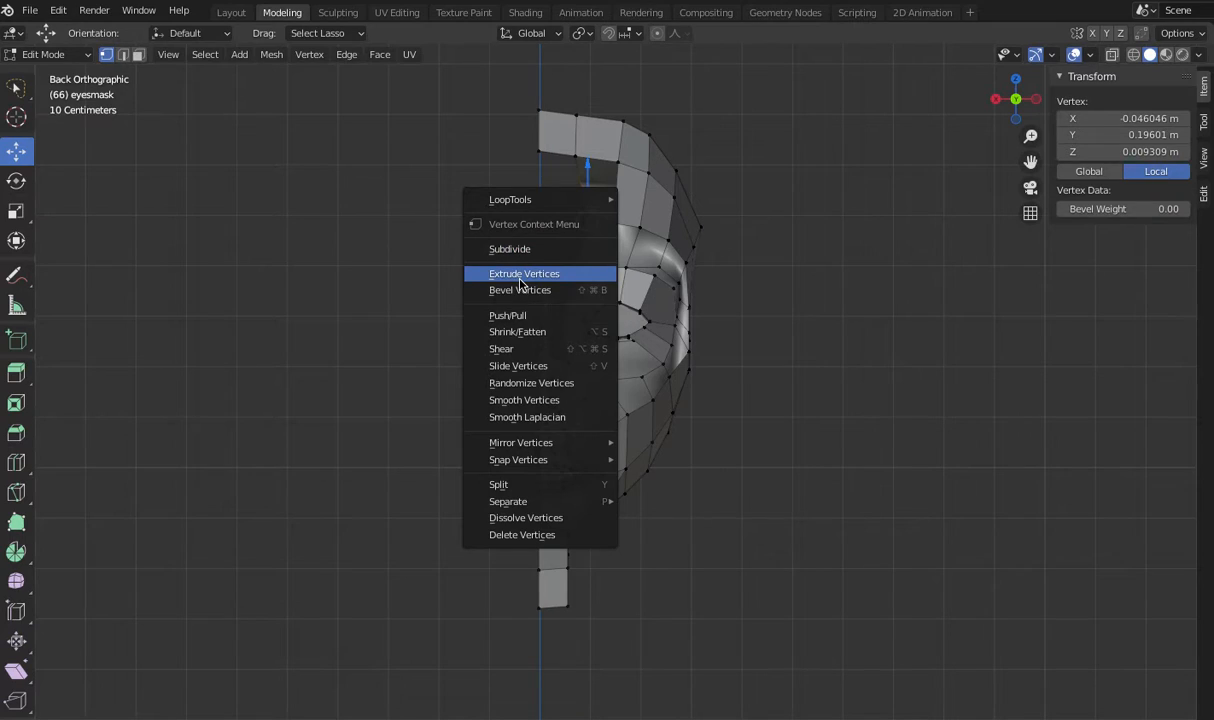
left_click(520, 277)
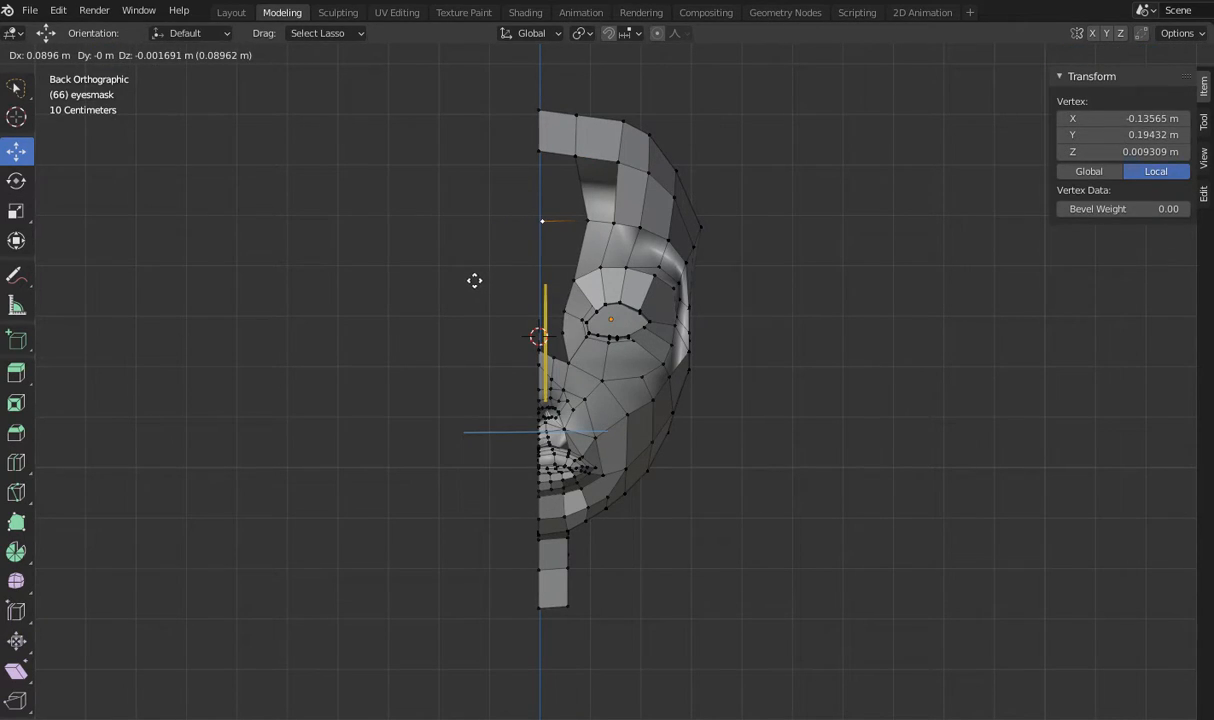
left_click(472, 279)
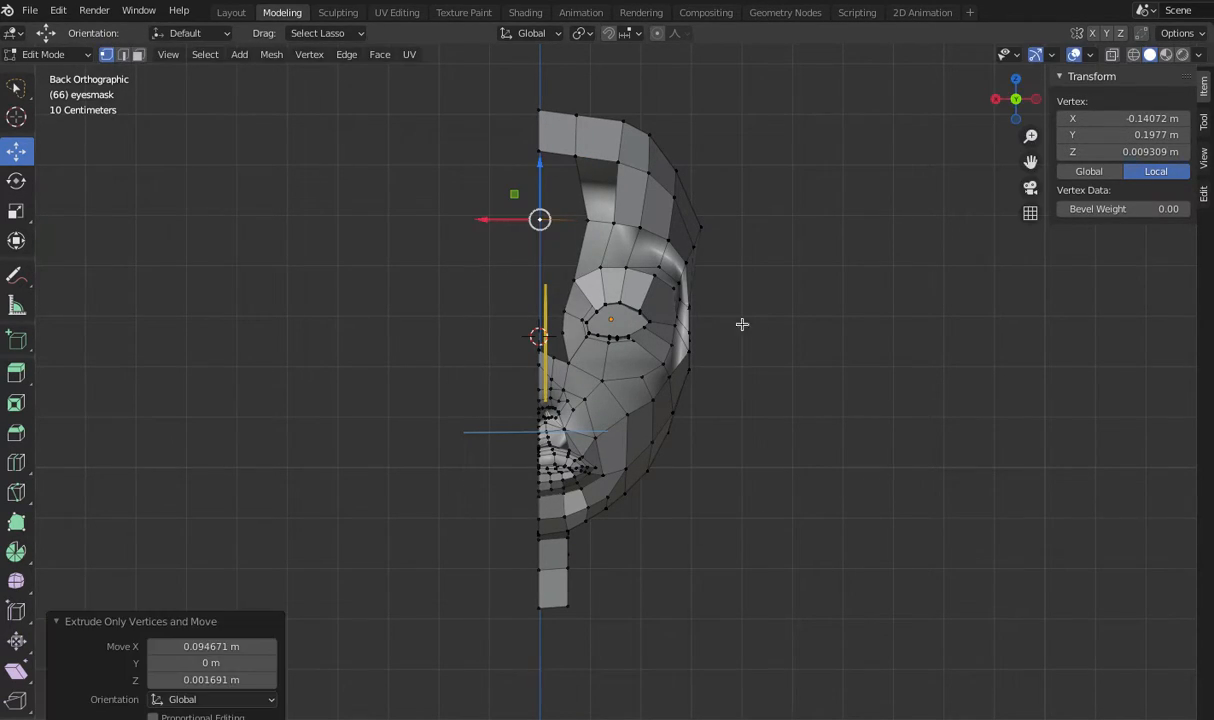
- Fill a four-vertex face on the inner forehead beside the centre line, below the top forehead strip, and clear the selection
key("alt+a")
mouse_move(521, 133)
left_mouse_down()
mouse_move(515, 190)
mouse_move(564, 249)
mouse_move(598, 205)
mouse_move(585, 156)
left_mouse_up()
right_click(561, 185)
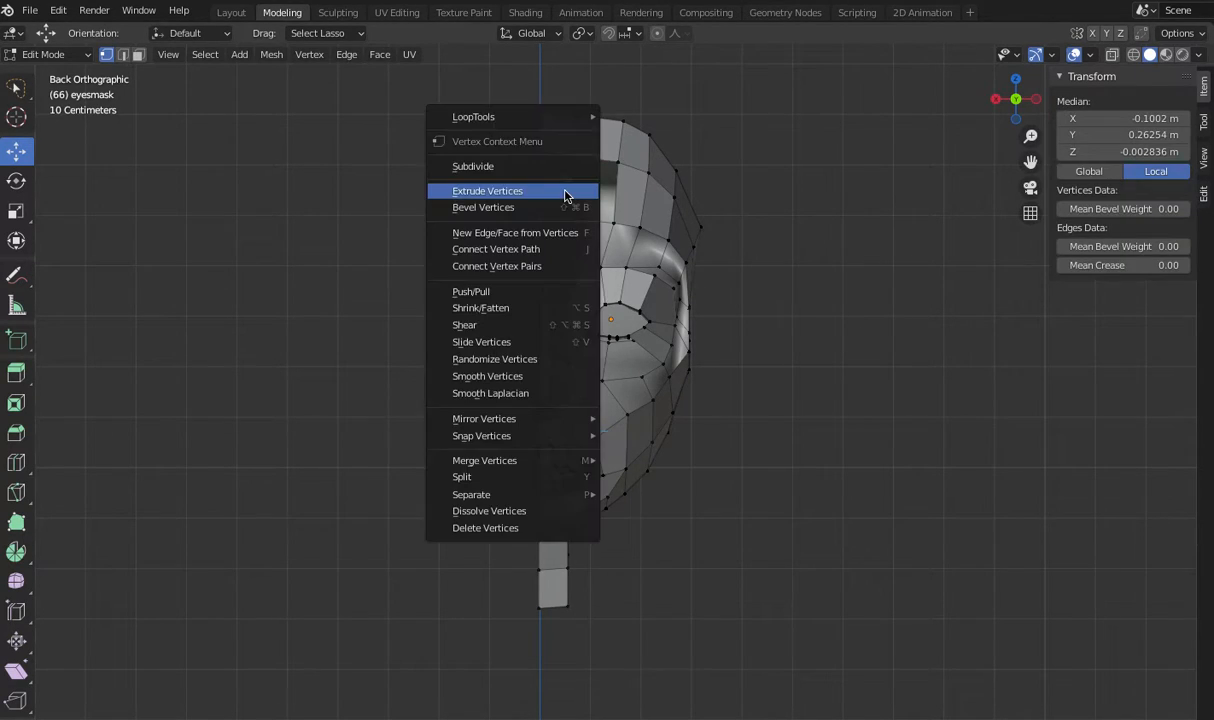
left_click(540, 232)
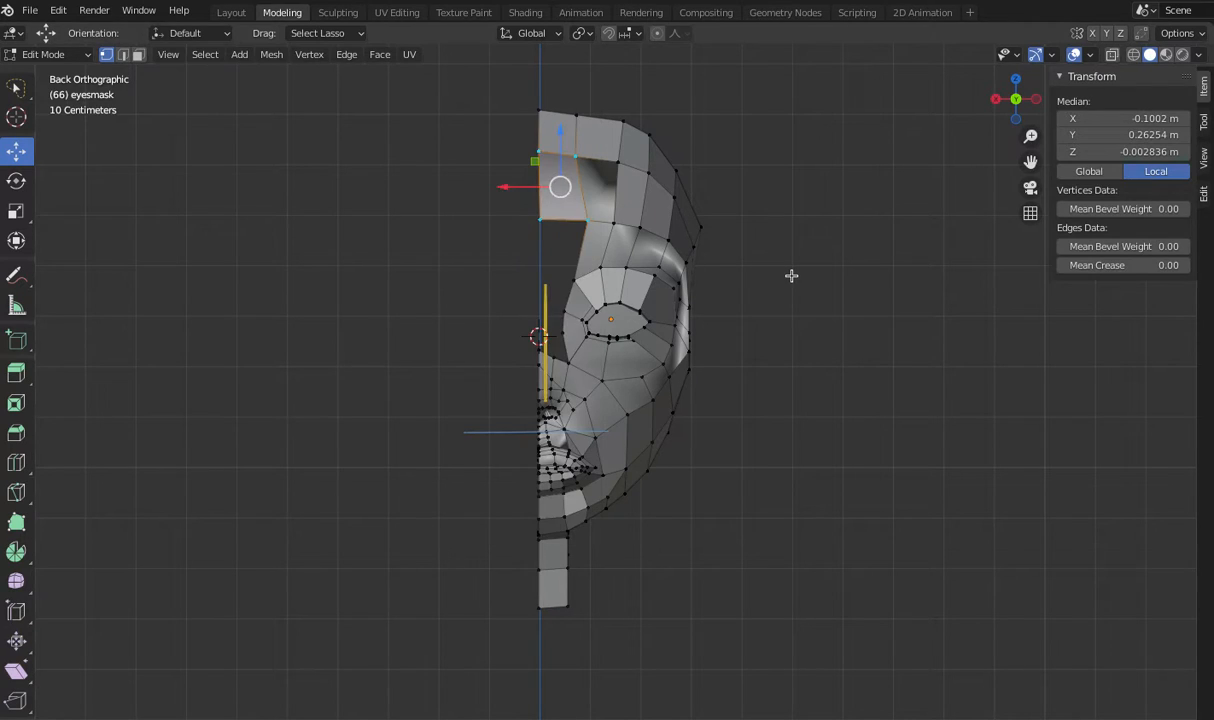
key("alt+a")
mouse_move(1031, 98)
left_mouse_down()
mouse_move(890, 125)
mouse_move(810, 100)
mouse_move(1095, 78)
mouse_move(756, 144)
left_mouse_up()
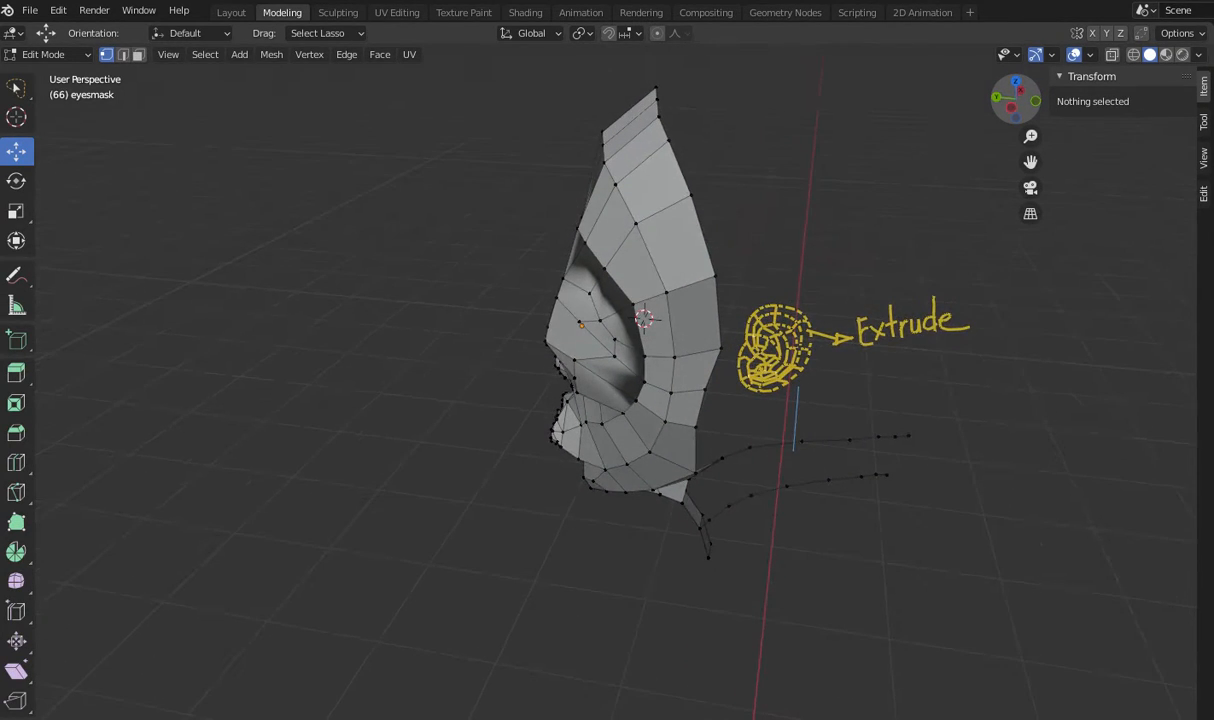
left_click(1022, 108)
left_click_drag(1018, 110, 961, 109)
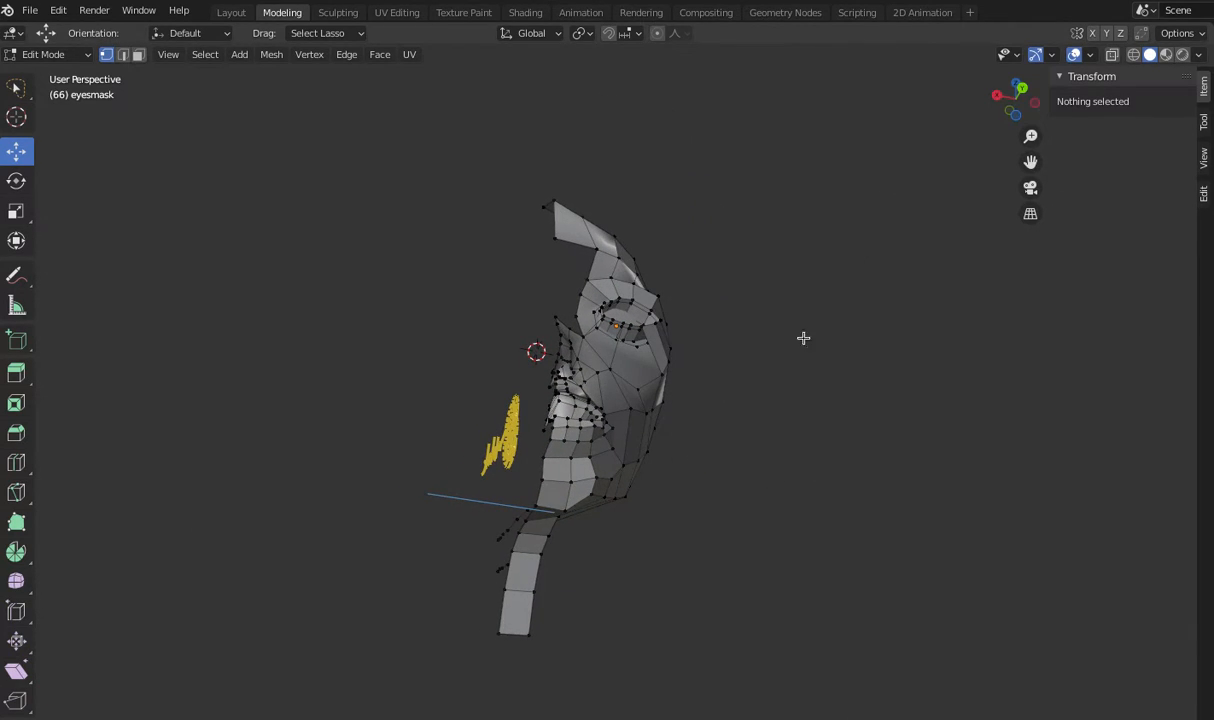
scroll(790, 358, "up", 4)
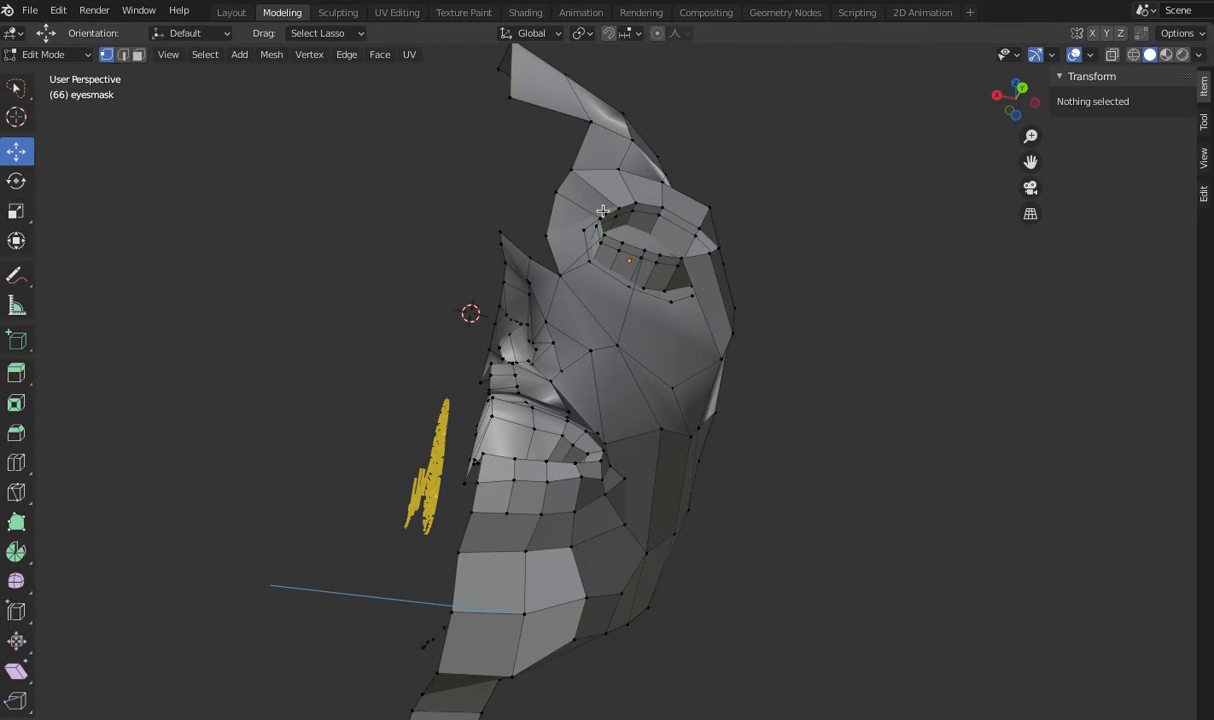
left_click_drag(1012, 105, 990, 104)
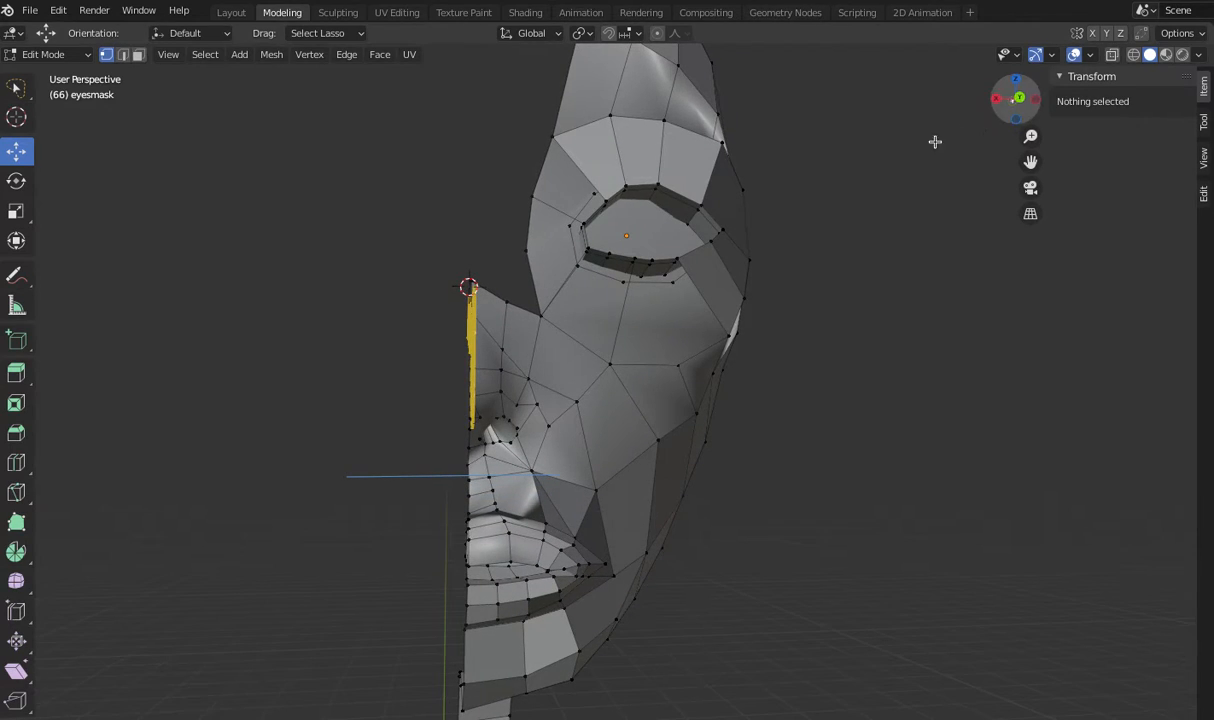
left_click(721, 227)
left_click(711, 241, "shift")
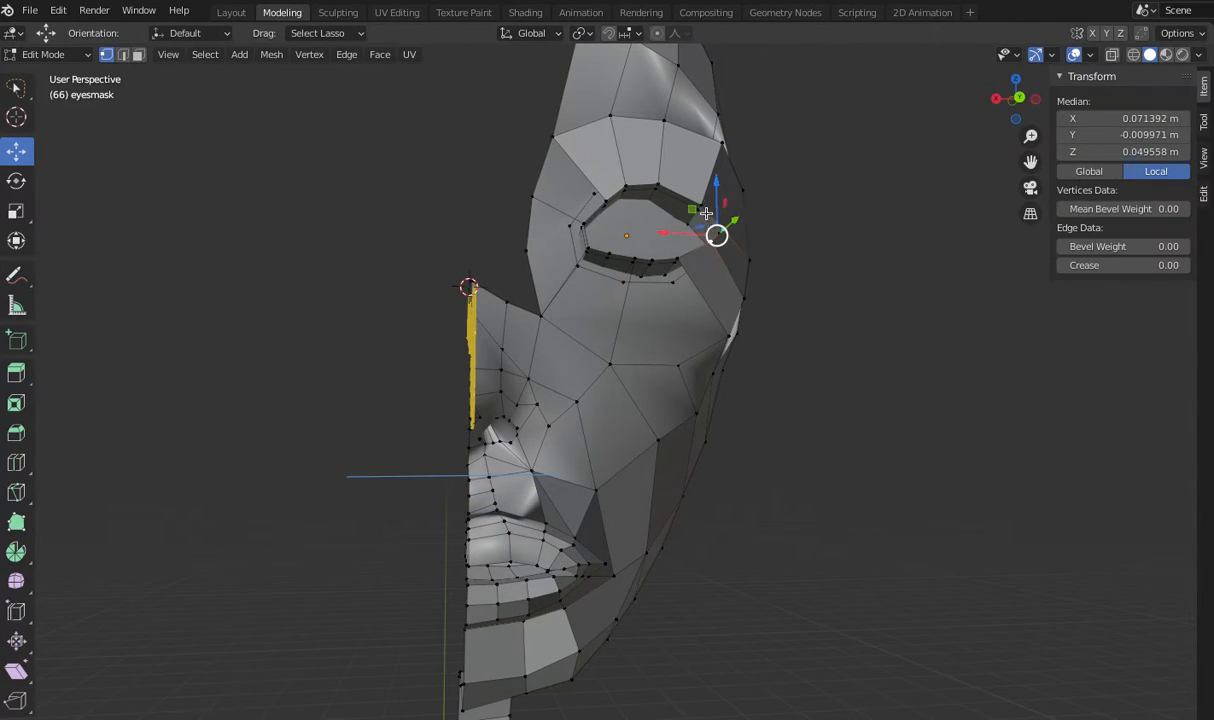
left_click(656, 184, "shift")
left_click(636, 185, "shift")
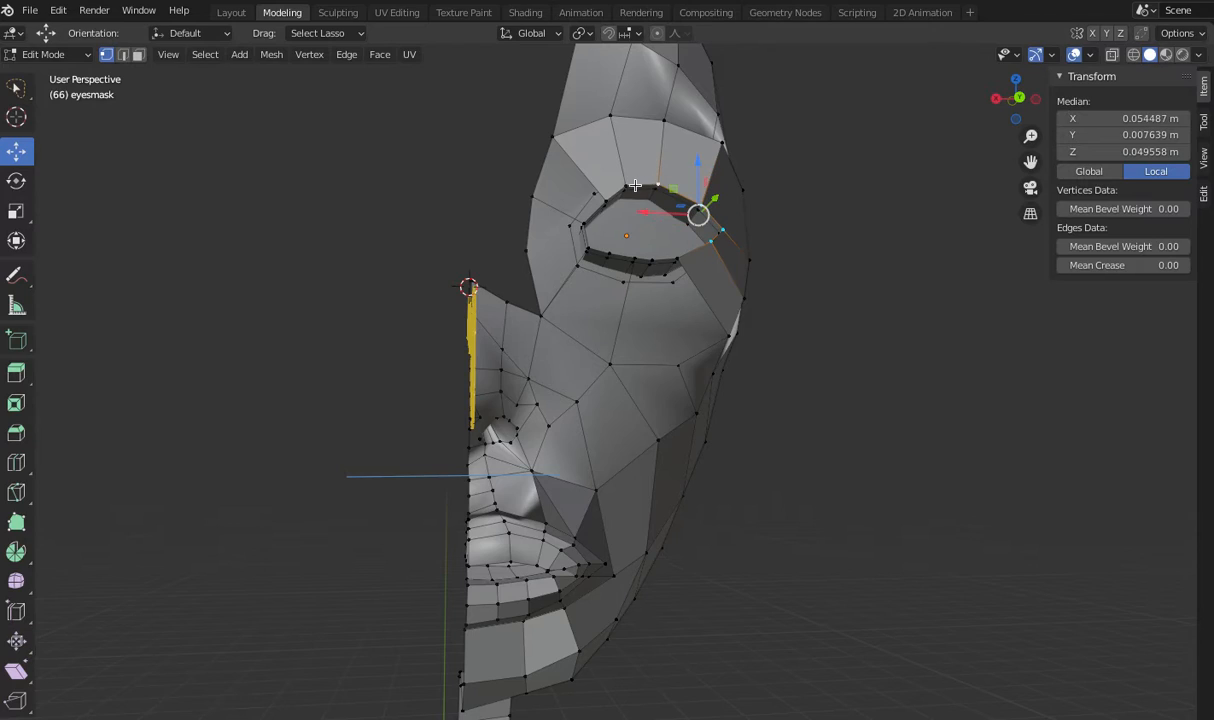
left_click(620, 190, "shift")
left_click(605, 200, "shift")
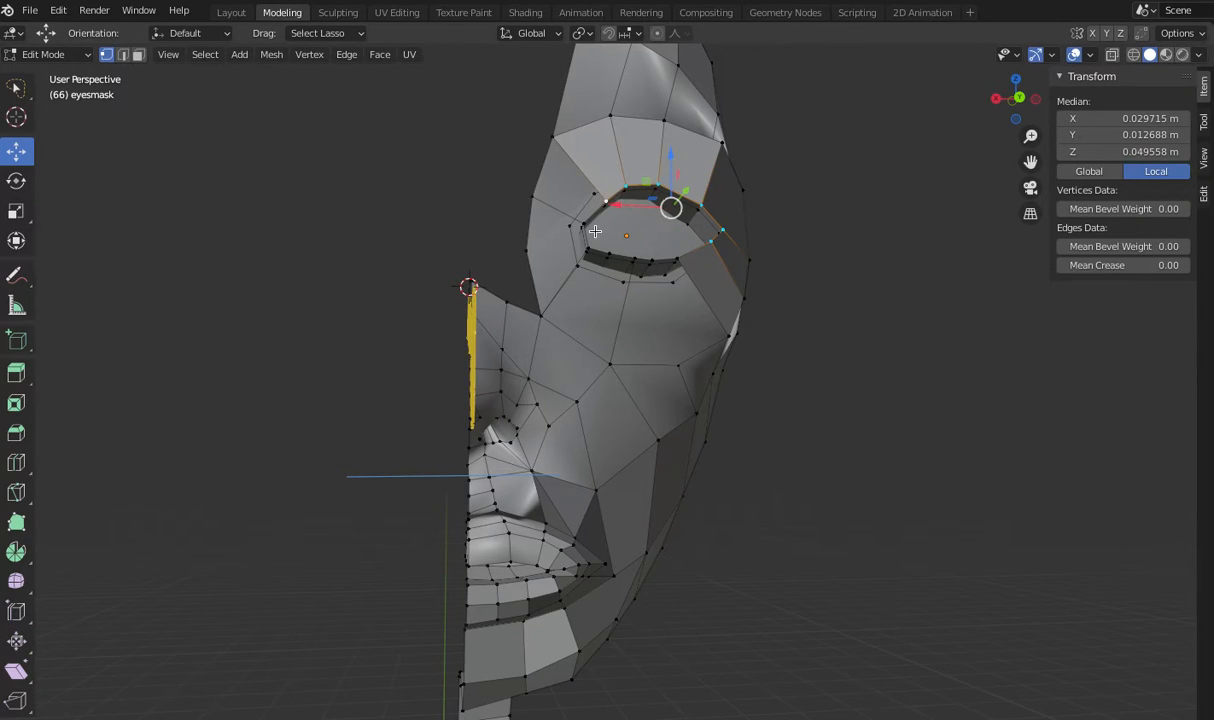
left_click(583, 224, "shift")
left_click(588, 247, "shift")
left_click(609, 253, "shift")
left_click(637, 257, "shift")
left_click(656, 259, "shift")
left_click(677, 258, "shift")
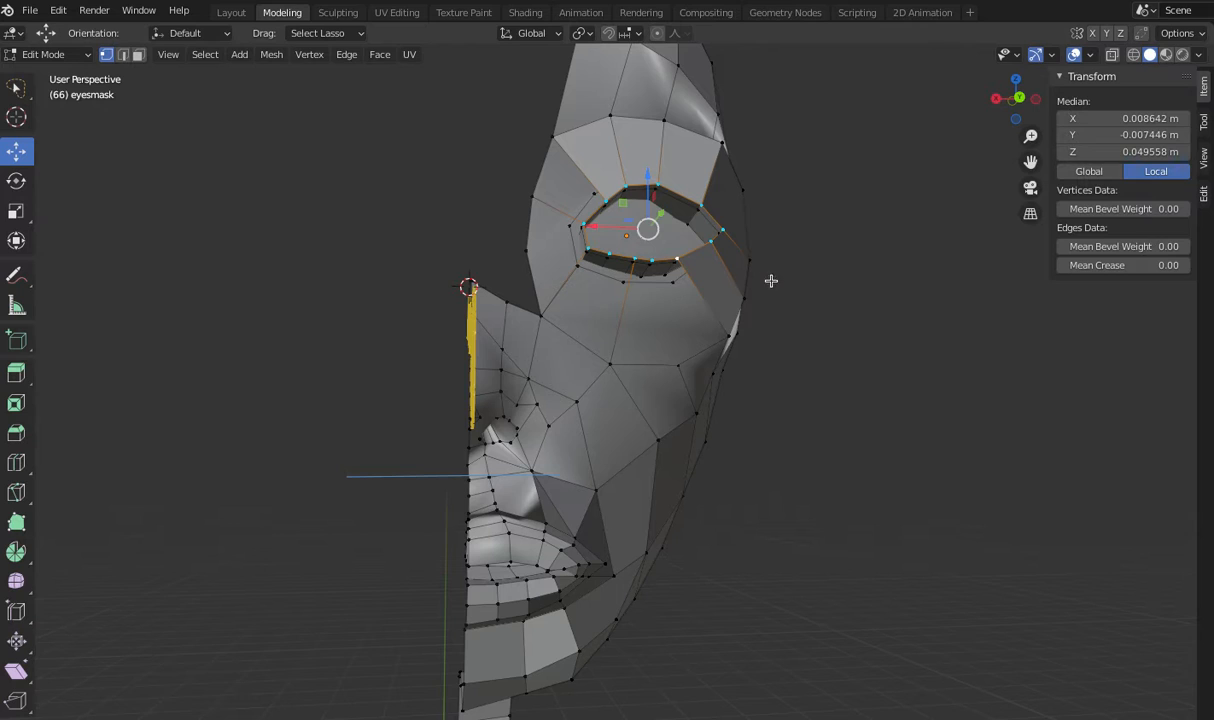
left_click_drag(1016, 104, 945, 92)
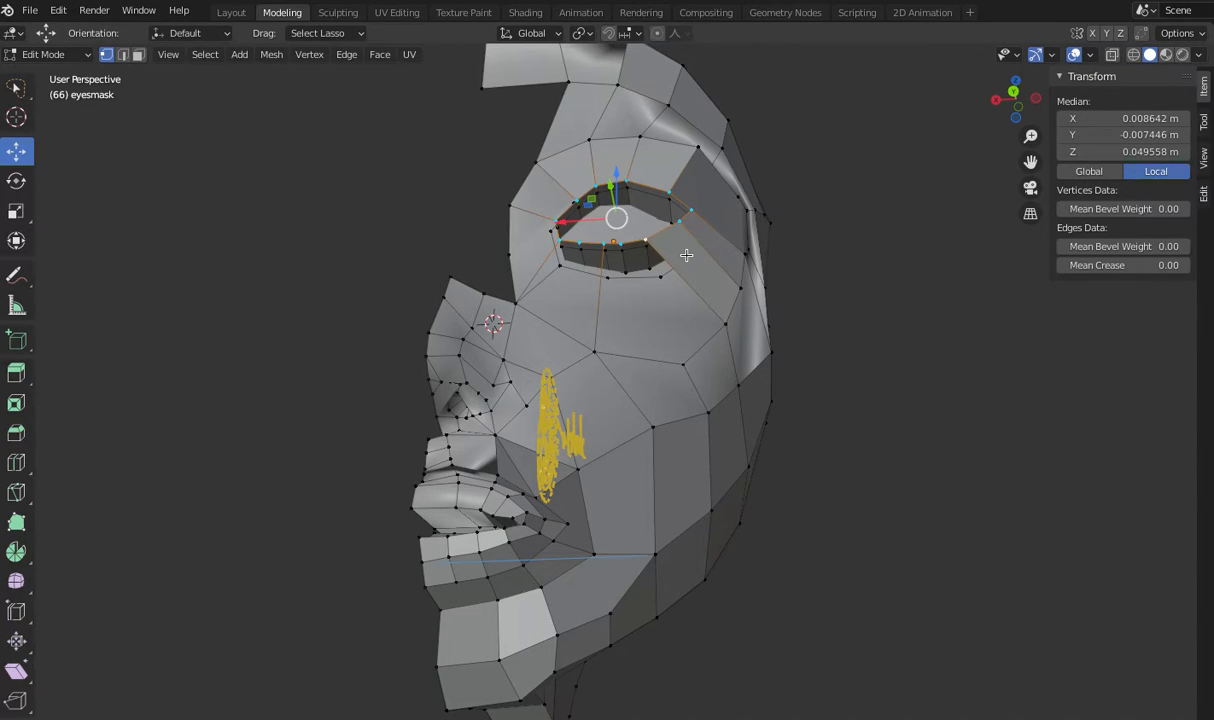
mouse_move(951, 98)
left_mouse_down()
mouse_move(965, 91)
mouse_move(952, 96)
left_mouse_up()
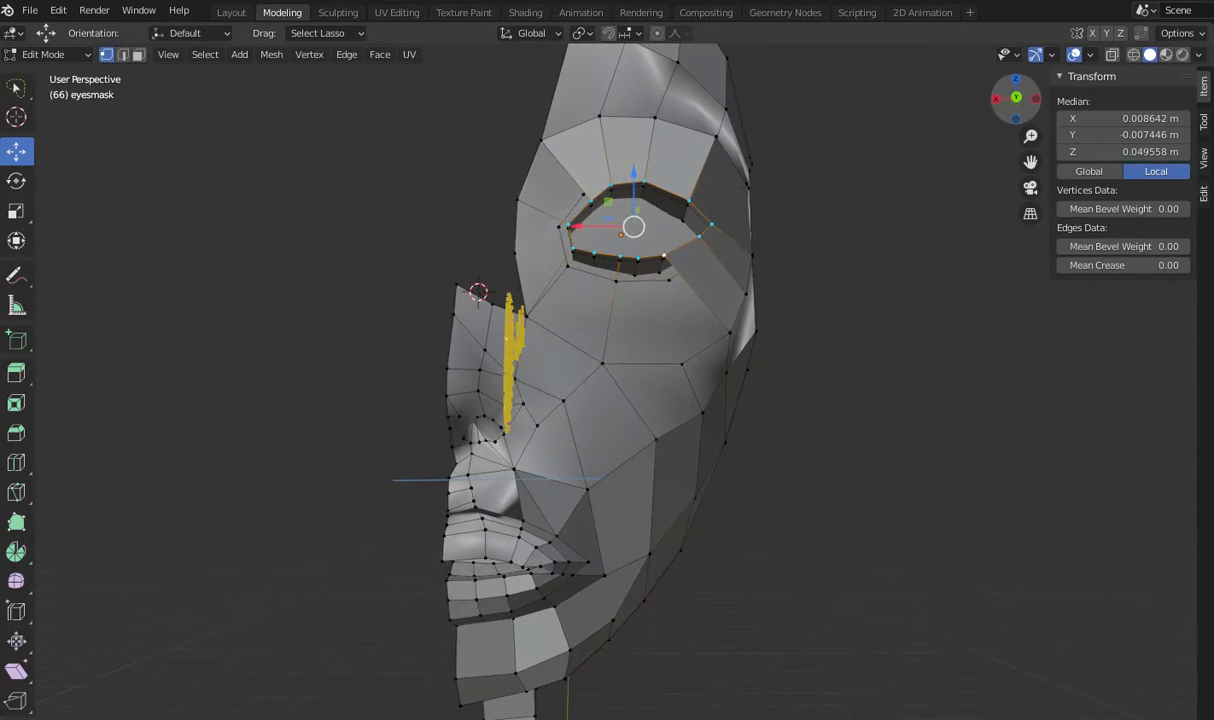
left_click(786, 339)
- Select three upper cheek vertices and the outer lower rim vertices of the eye, and fill a face between them
left_click(733, 332)
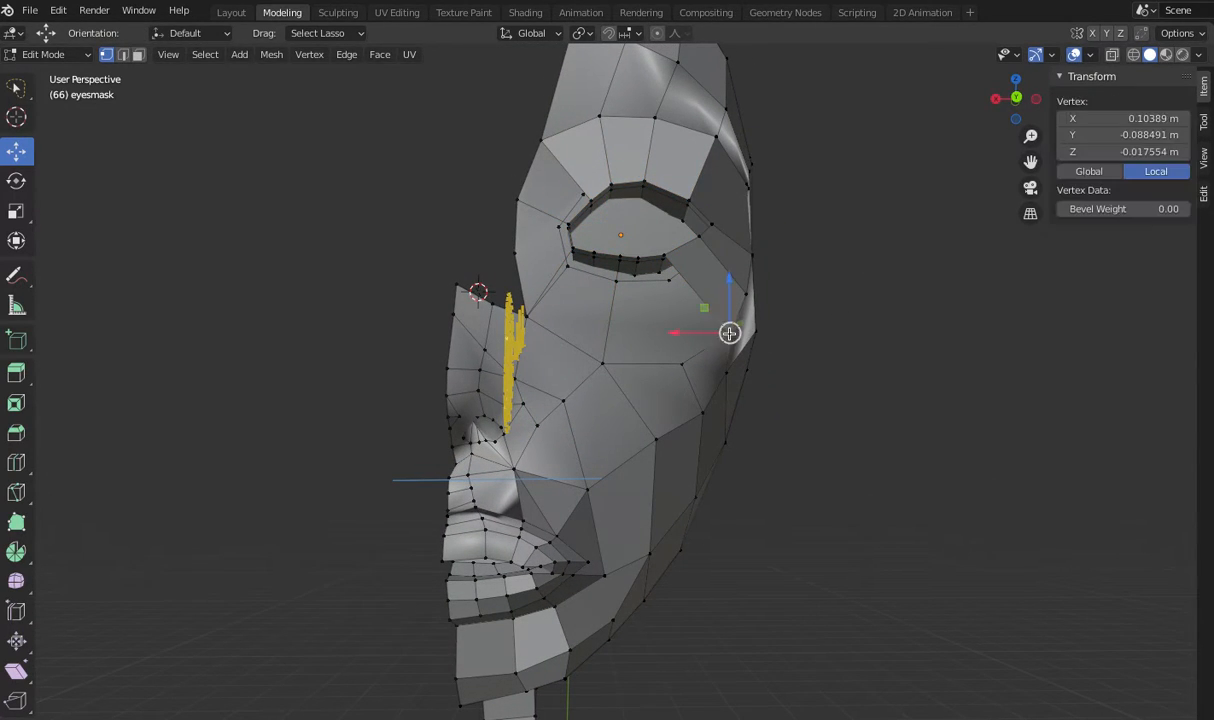
left_click(680, 363, "shift")
left_click(603, 363, "shift")
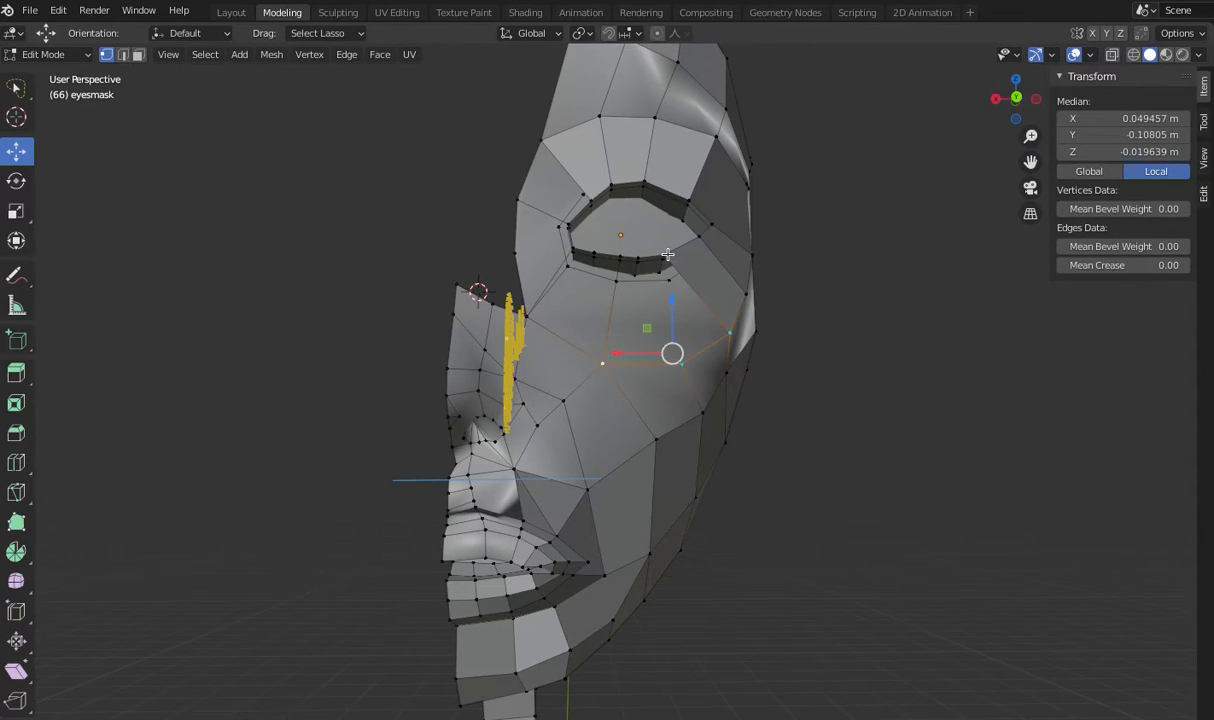
left_click(668, 277, "shift")
left_click_drag(1016, 105, 1039, 113)
left_click(600, 245, "shift")
right_click(647, 322)
left_click(645, 322)
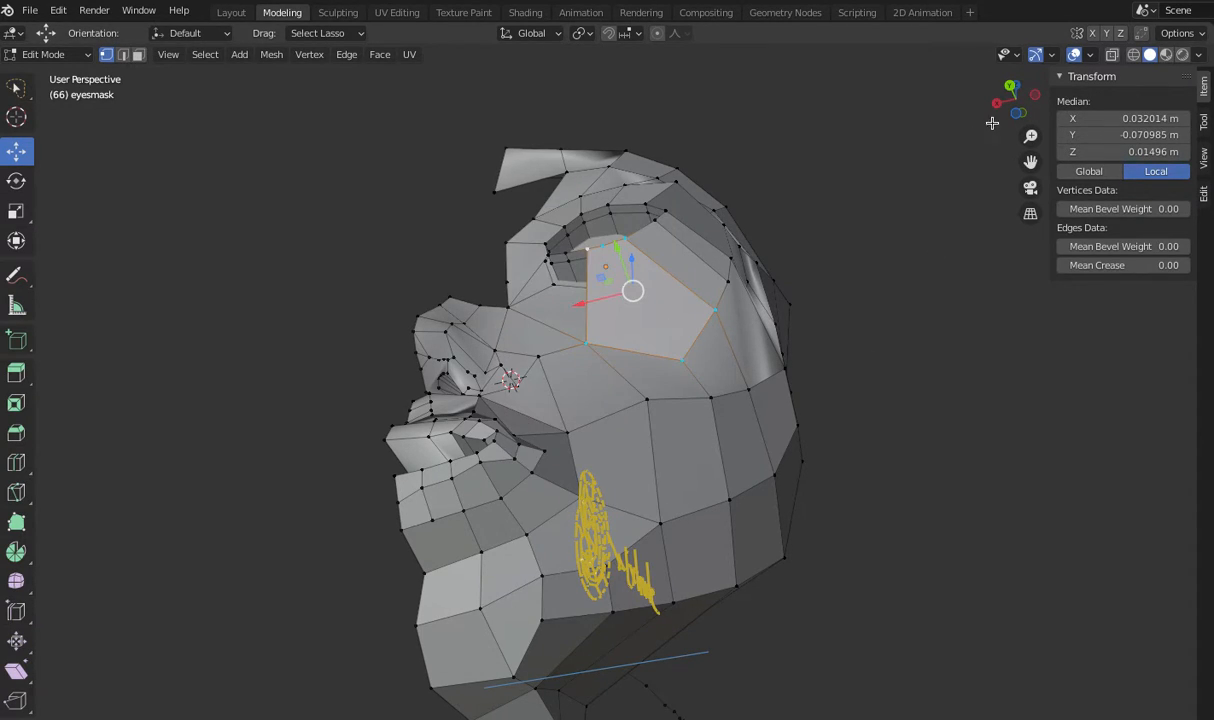
left_click_drag(1005, 100, 962, 133)
left_click(627, 269, "shift")
left_click(605, 263, "shift")
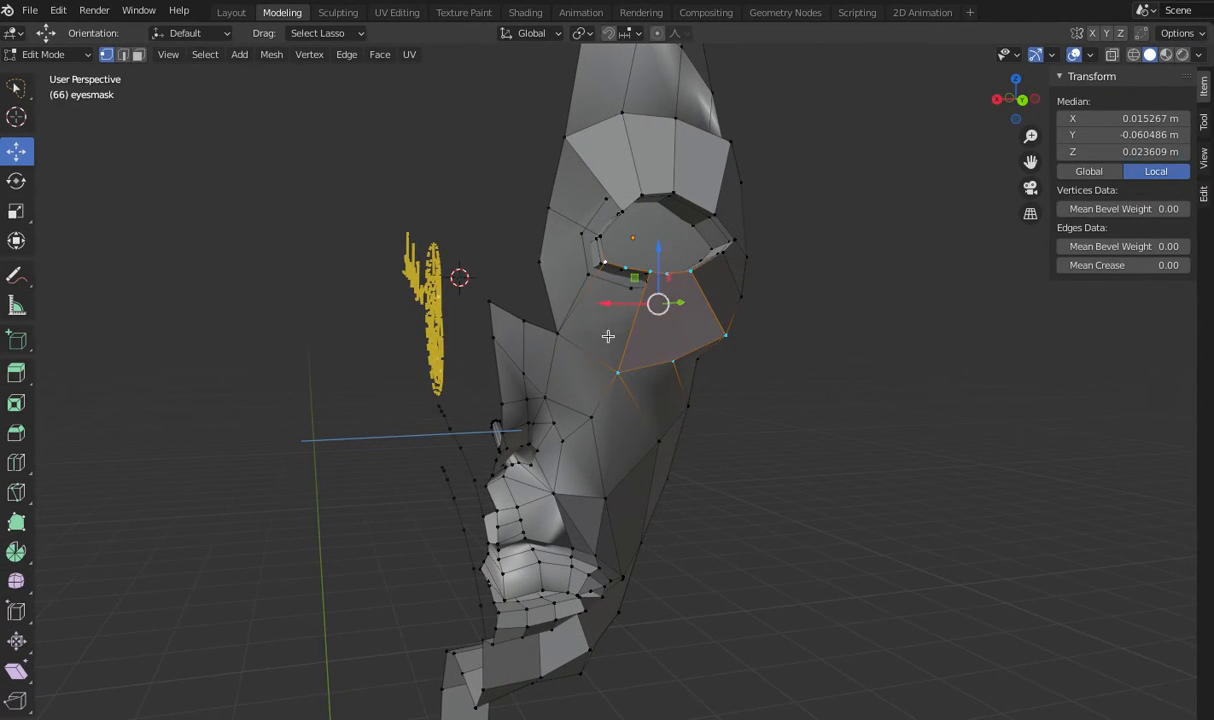
left_click(810, 408)
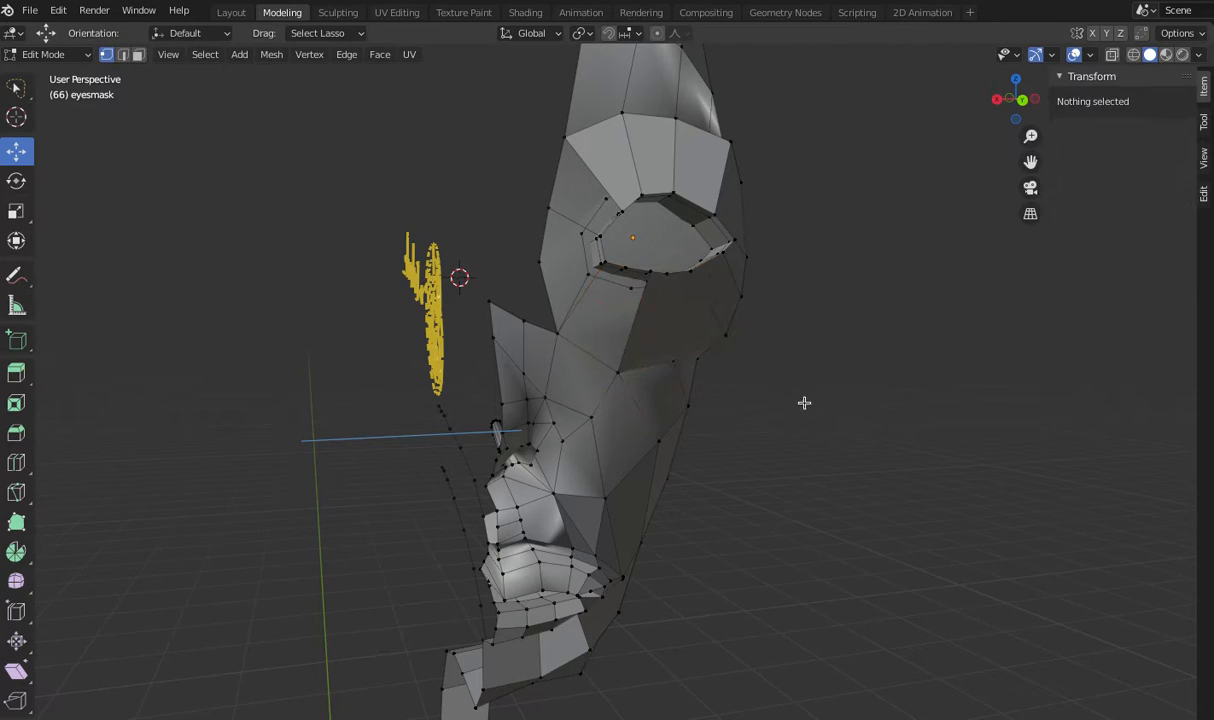
- Fill a five-vertex face between the three inner lower rim vertices of the eye and two cheek vertices, and clear the selection
left_click(650, 272)
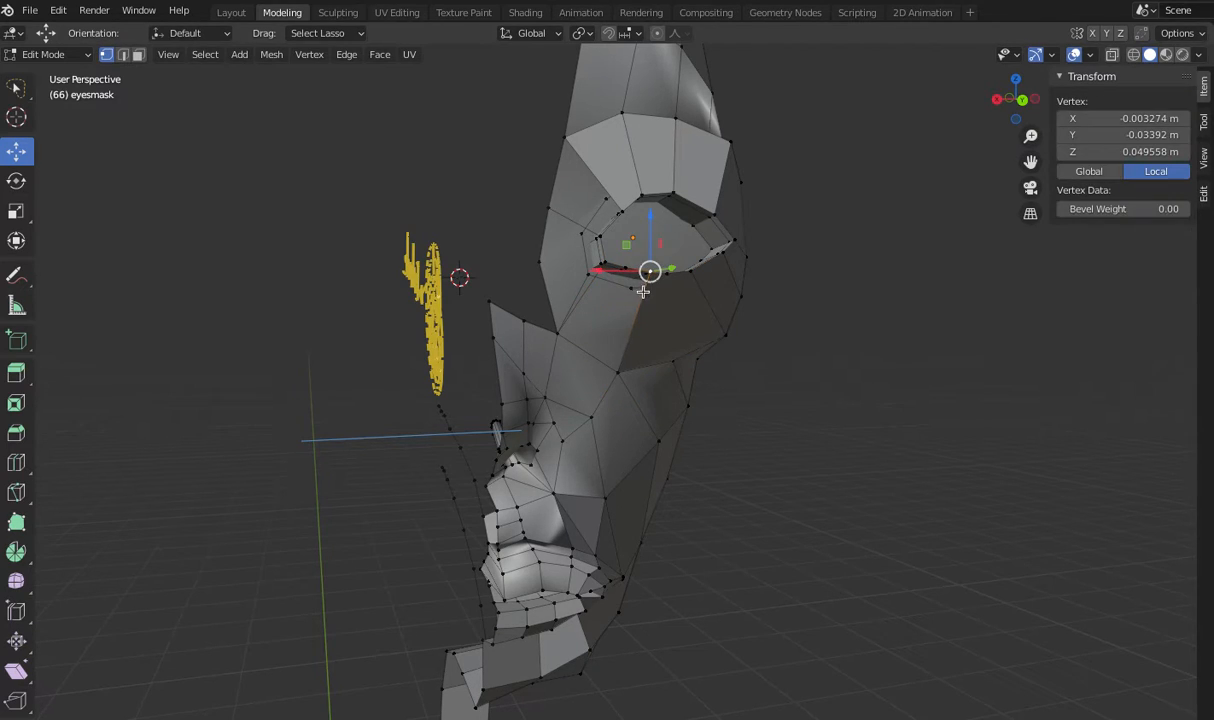
left_click(600, 265, "shift")
left_click(604, 262, "shift")
left_click(618, 372, "shift")
left_click(568, 338, "shift")
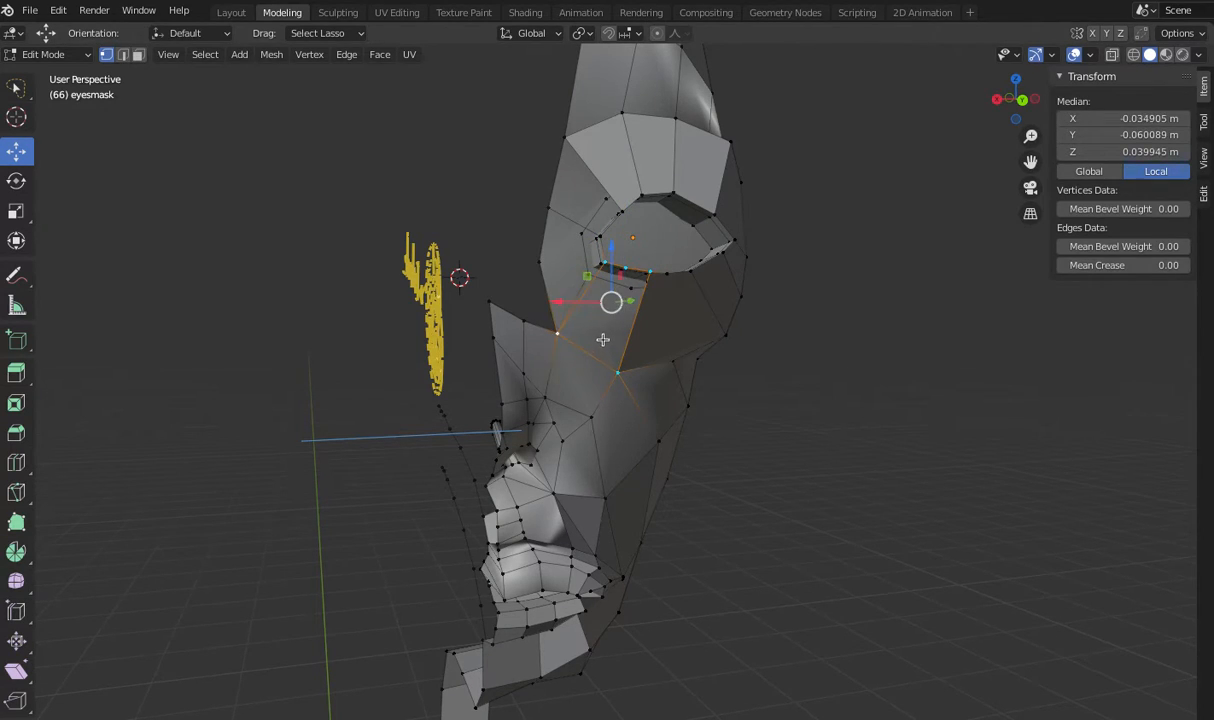
right_click(604, 342)
left_click(603, 340)
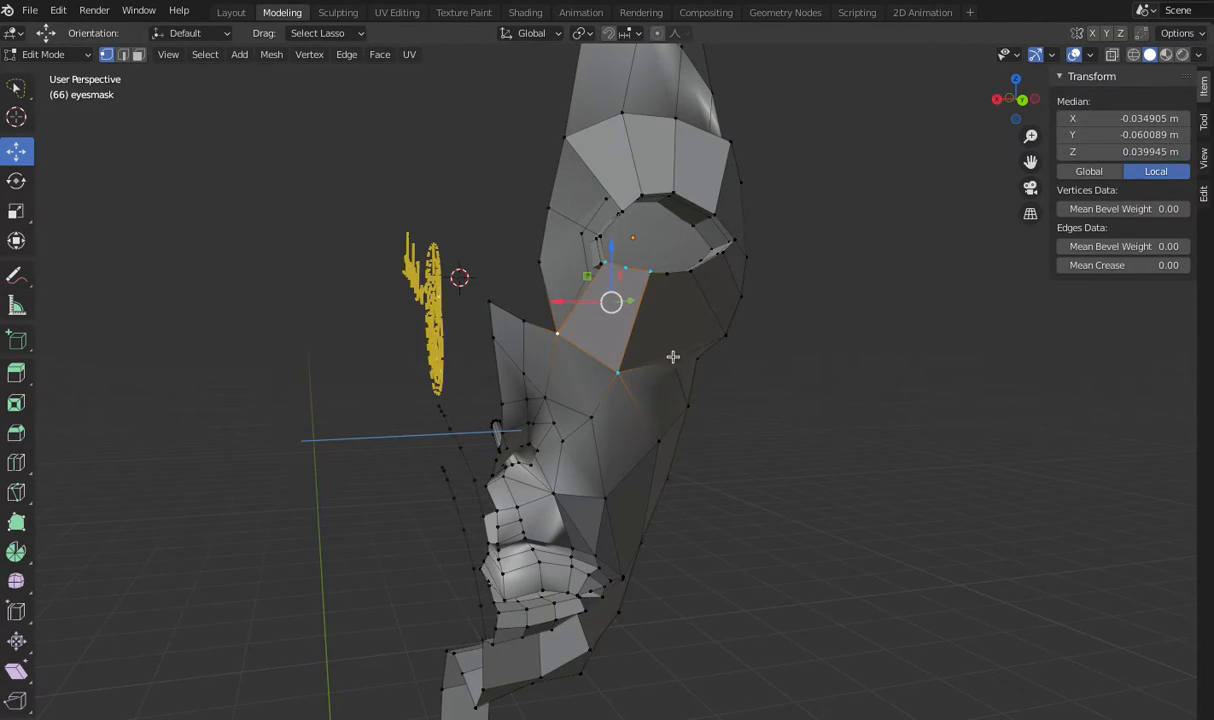
left_click(824, 390)
left_click_drag(1016, 99, 1140, 82)
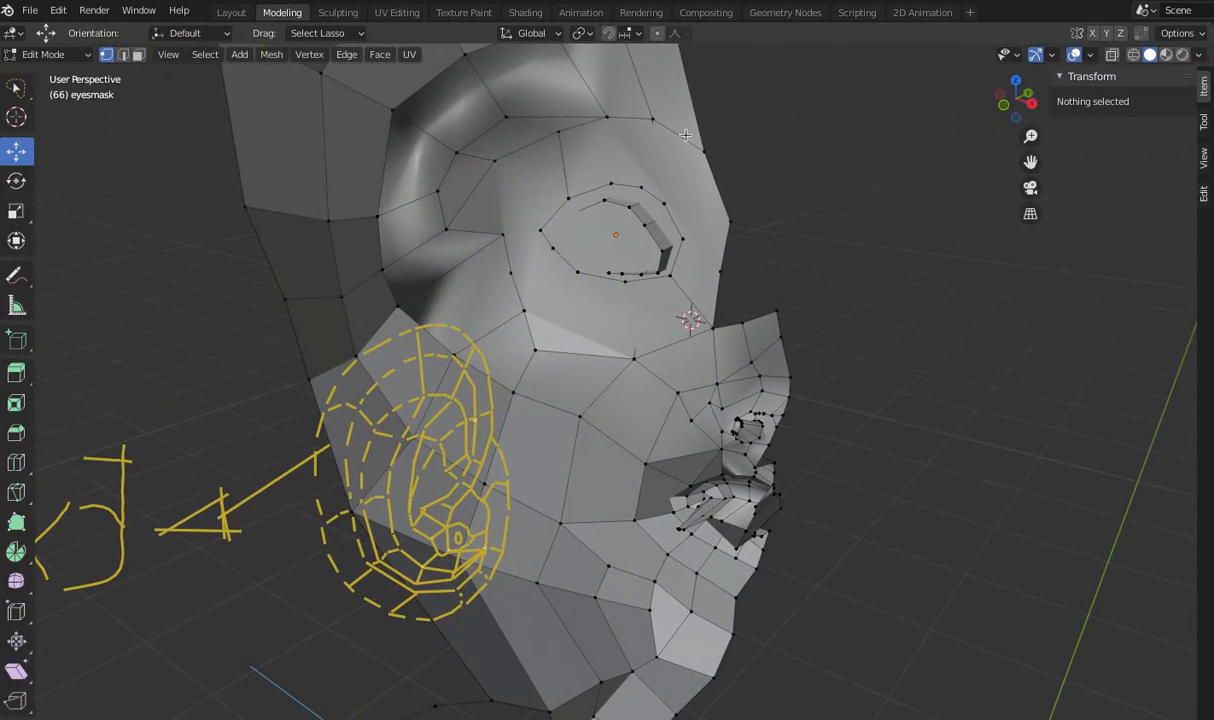
left_click(1033, 101)
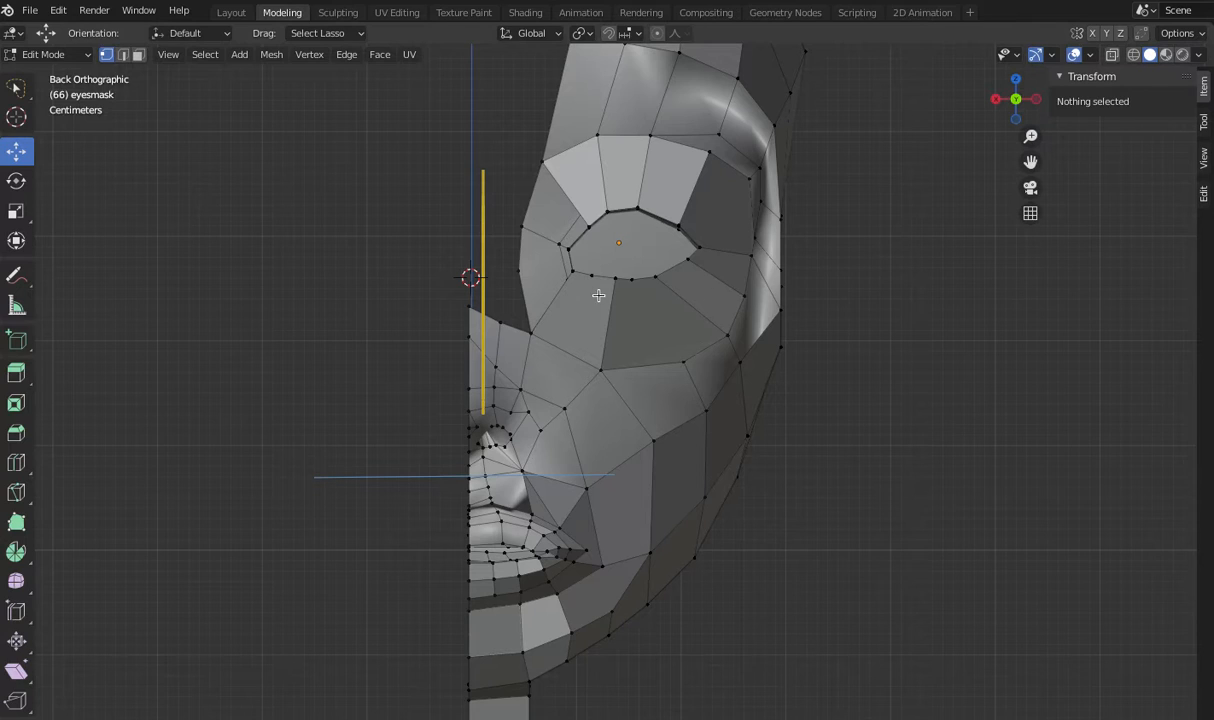
scroll(788, 290, "up", 3)
scroll(614, 216, "down", 2)
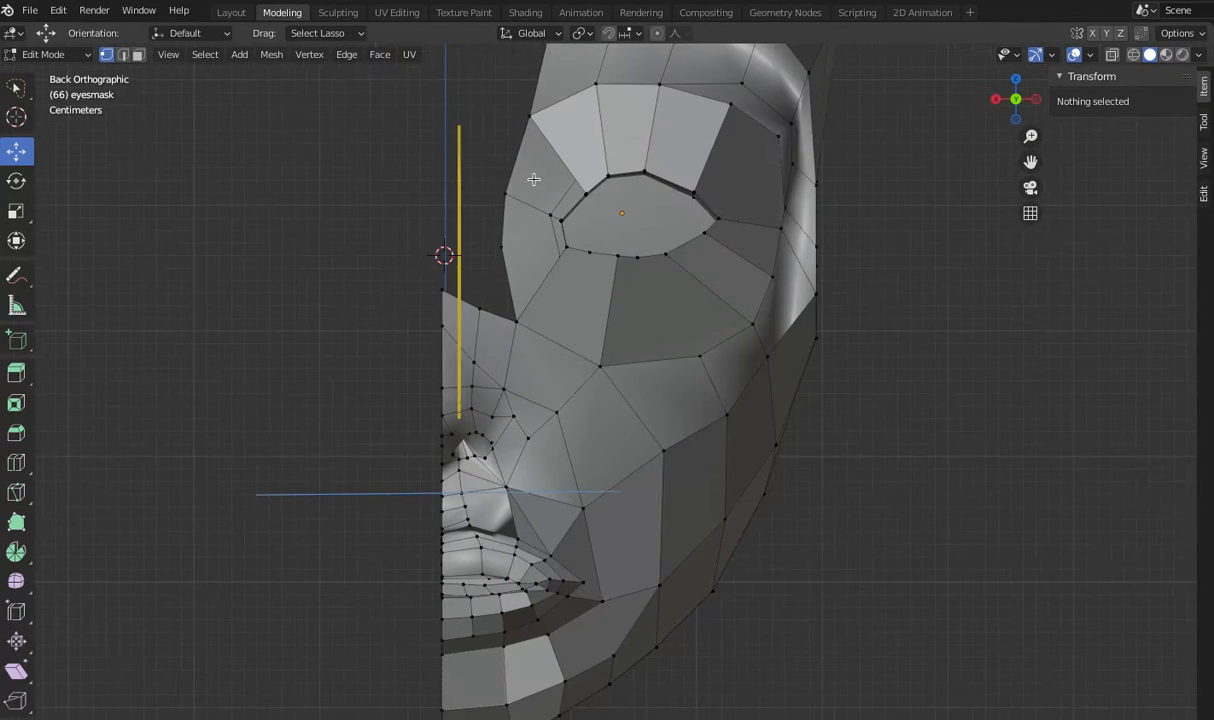
left_click(530, 117)
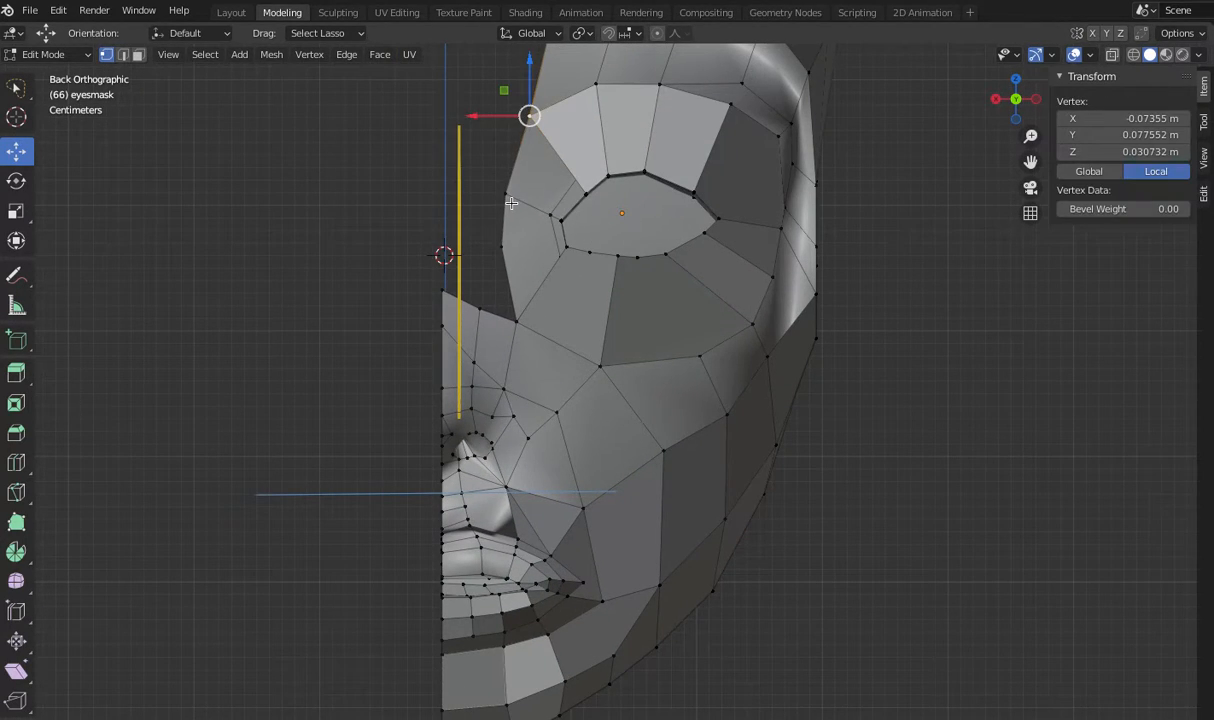
left_click(508, 194, "shift")
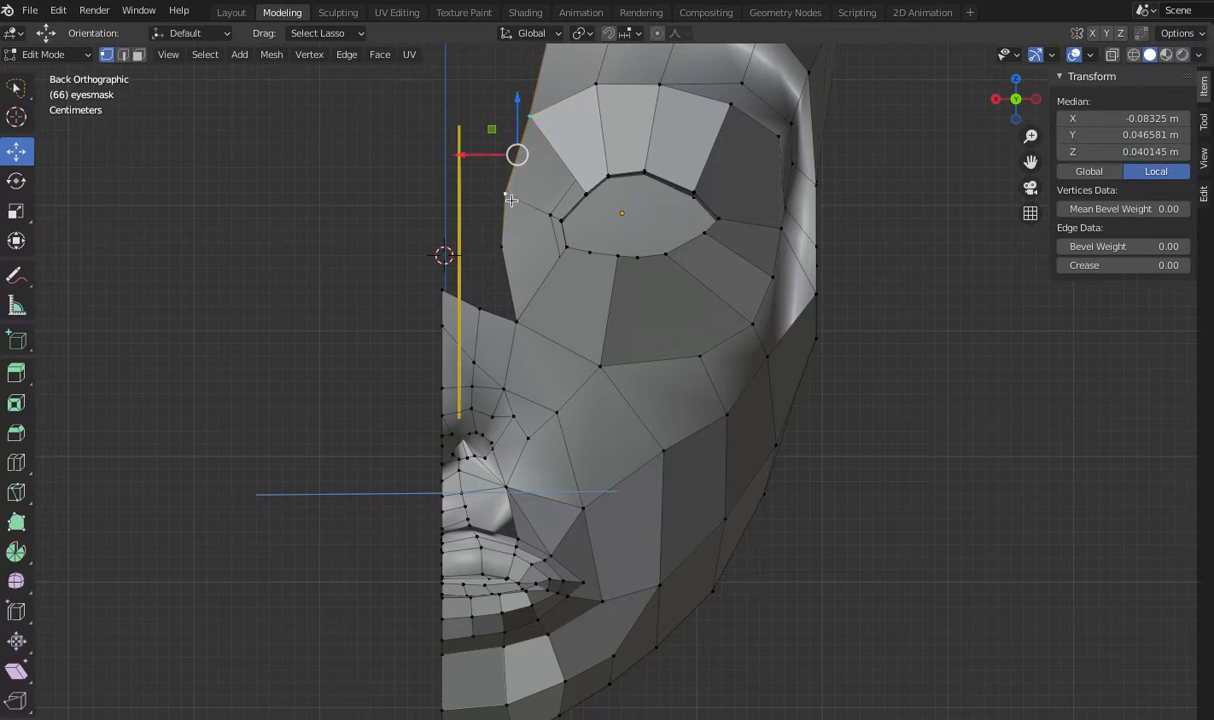
scroll(678, 237, "up", 3)
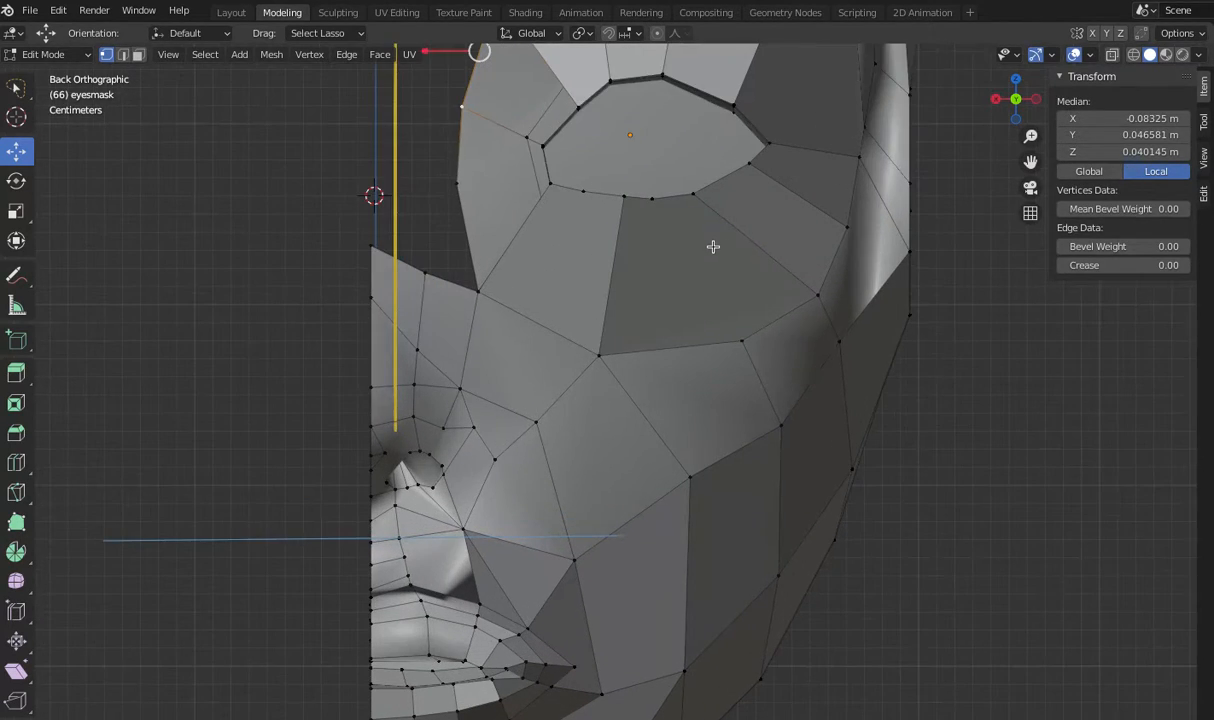
- Fill a four-vertex face between two upper inner eye-rim vertices and two vertices on the inner brow boundary, and clear the selection
left_click_drag(1005, 120, 950, 111)
left_click(641, 119)
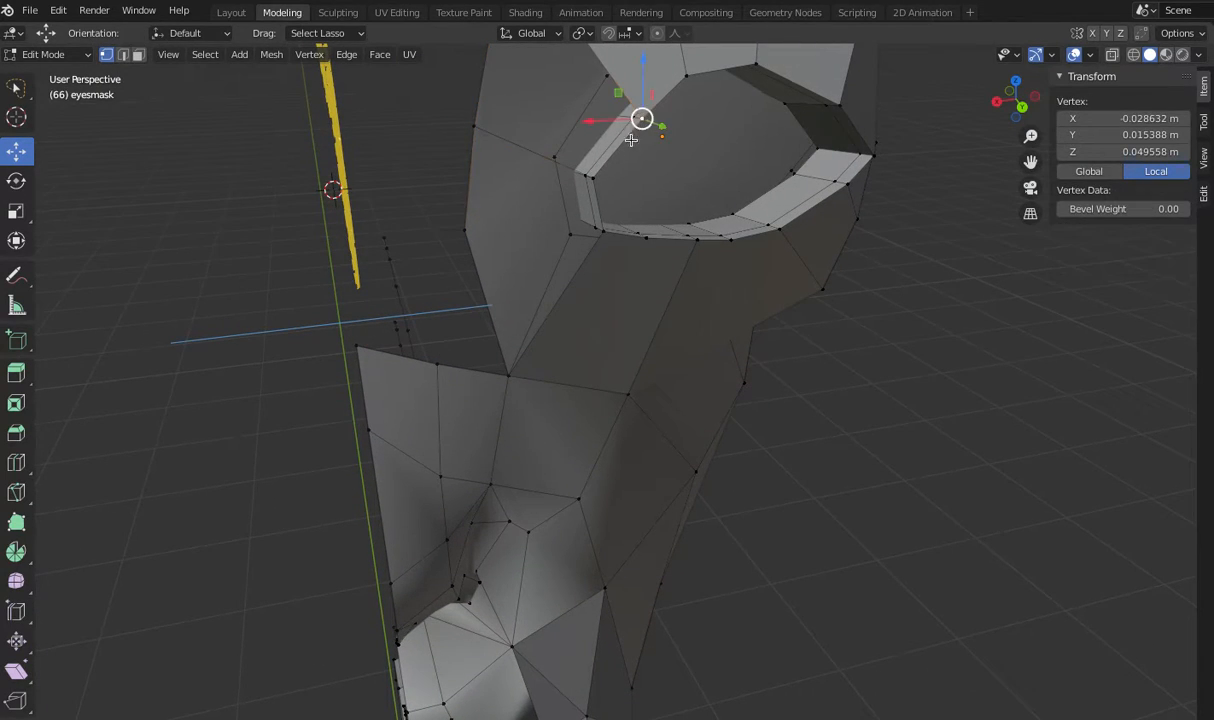
left_click(593, 177, "shift")
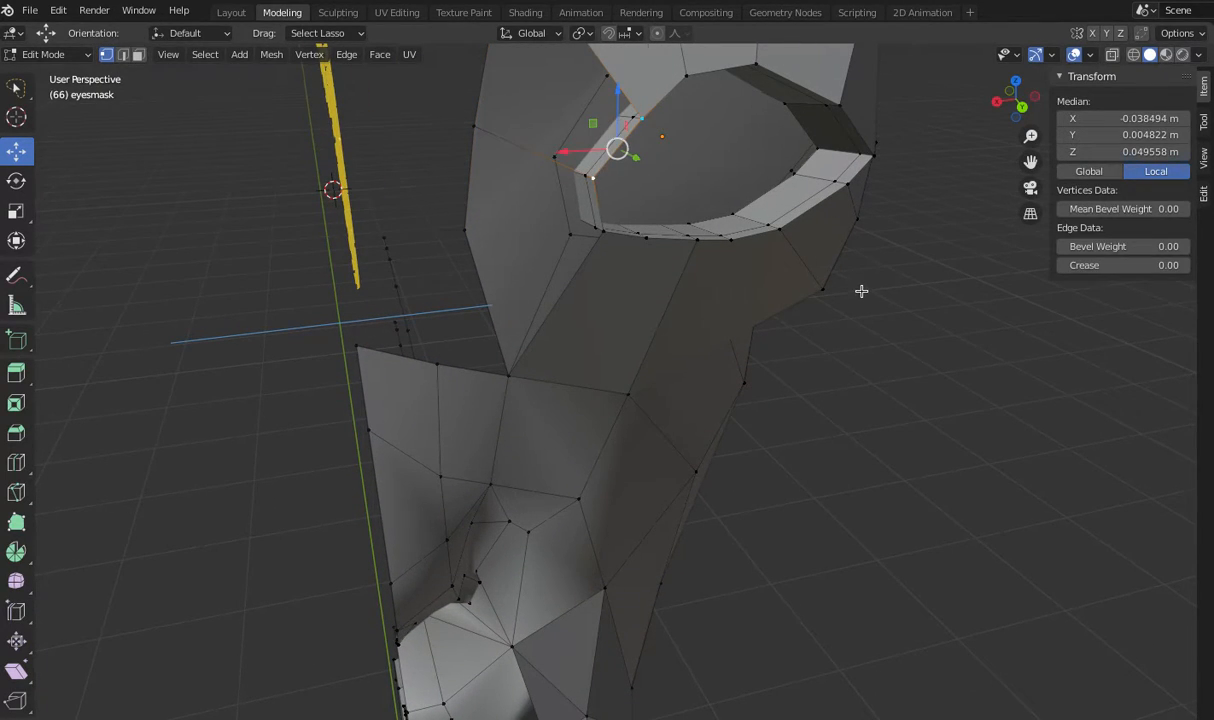
scroll(861, 291, "down", 3)
left_click_drag(1006, 115, 920, 117)
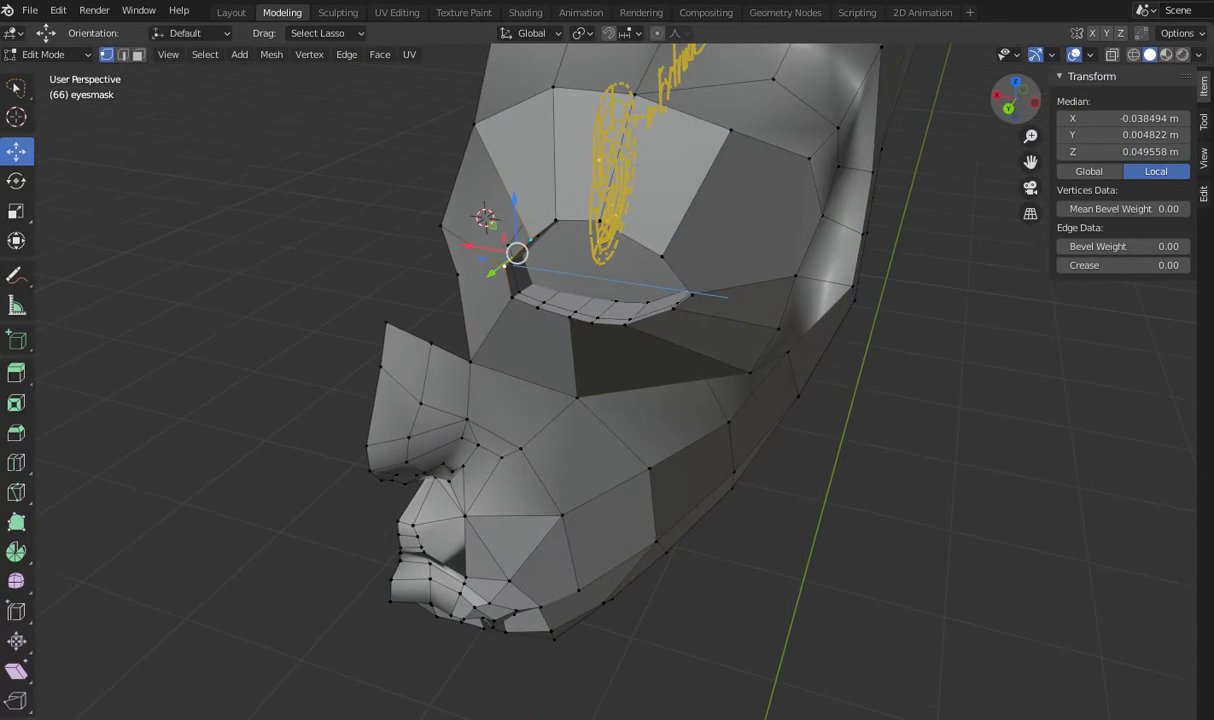
left_click(475, 126, "shift")
left_click(440, 226, "shift")
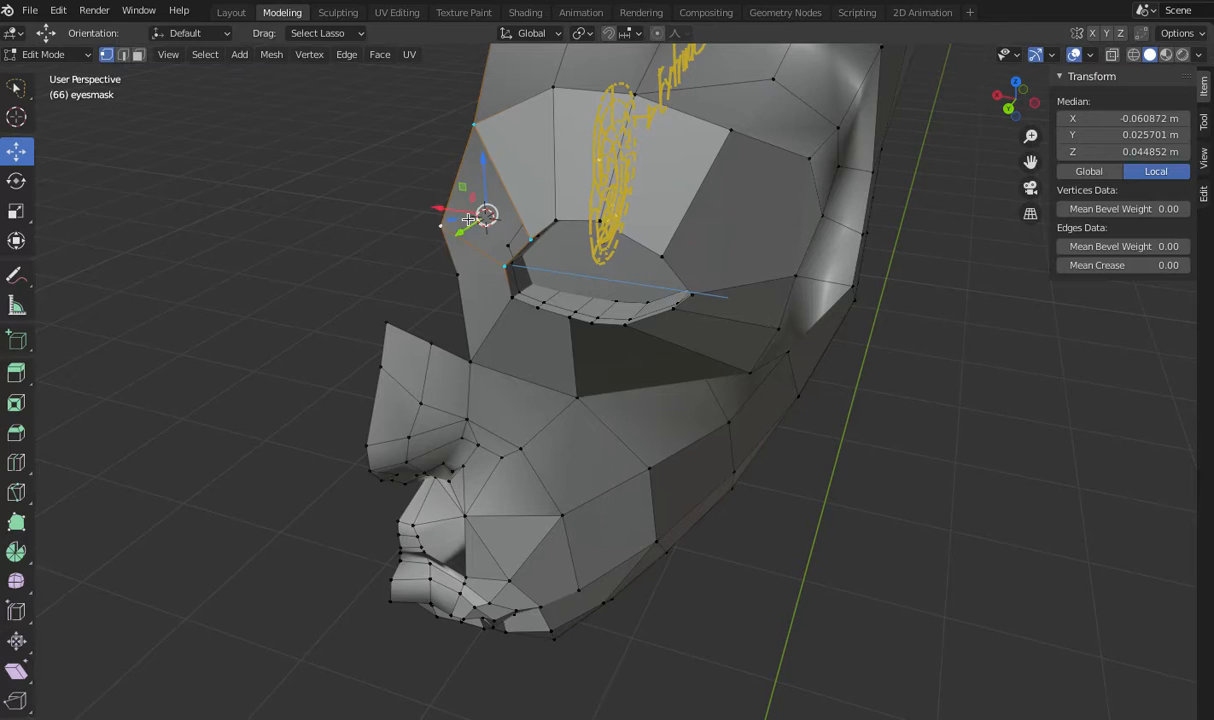
right_click(471, 217)
left_click(473, 218)
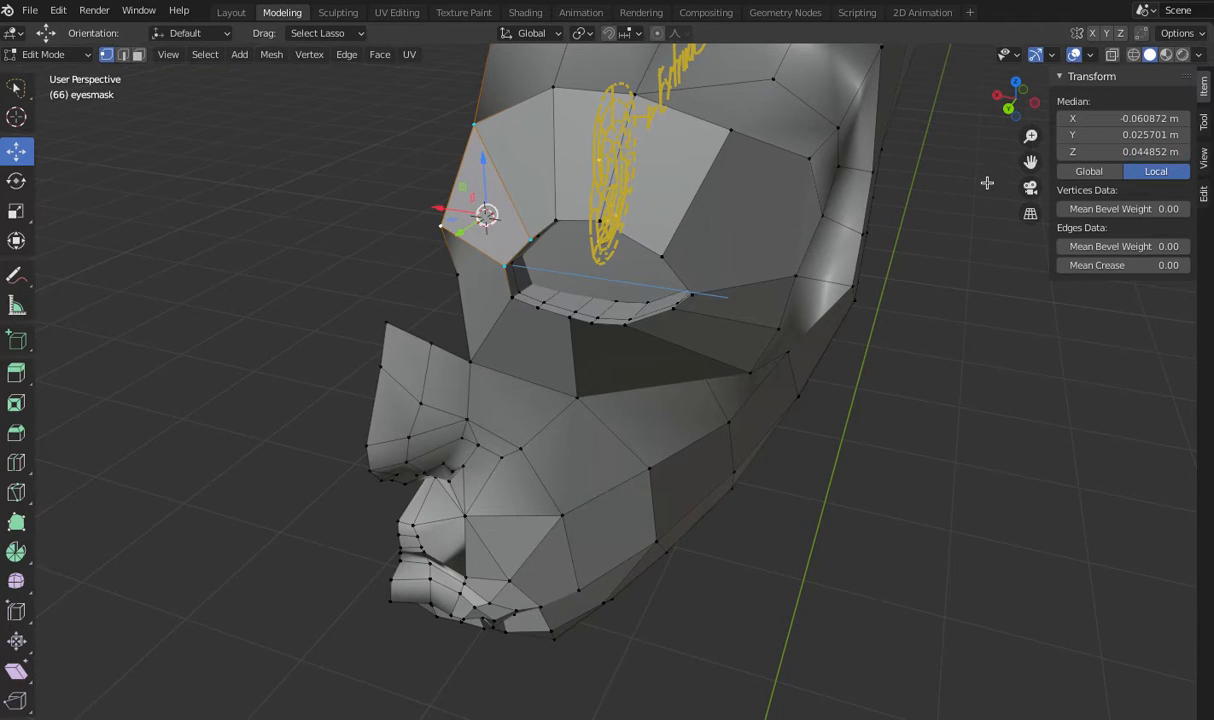
left_click_drag(1016, 106, 960, 62)
key("alt+a")
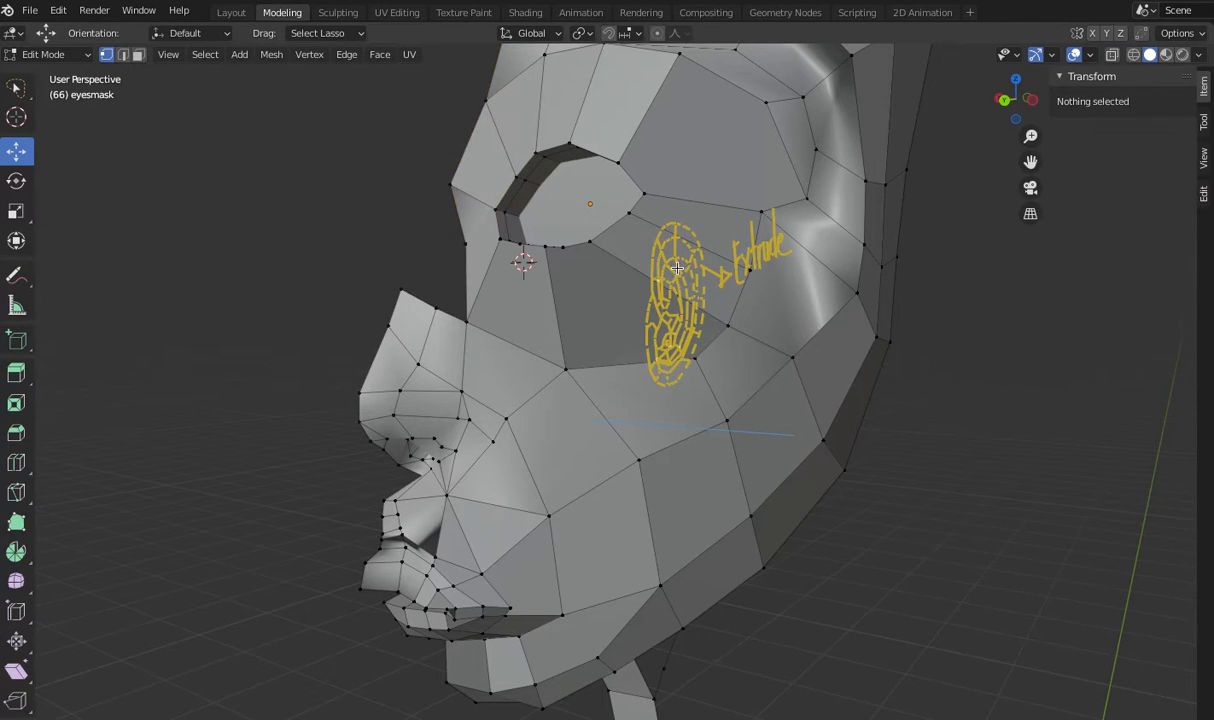
- In edge select mode, move the edge between the inner brow and the eye rim about 0.0045 m along Y, and deselect it
left_click(122, 54)
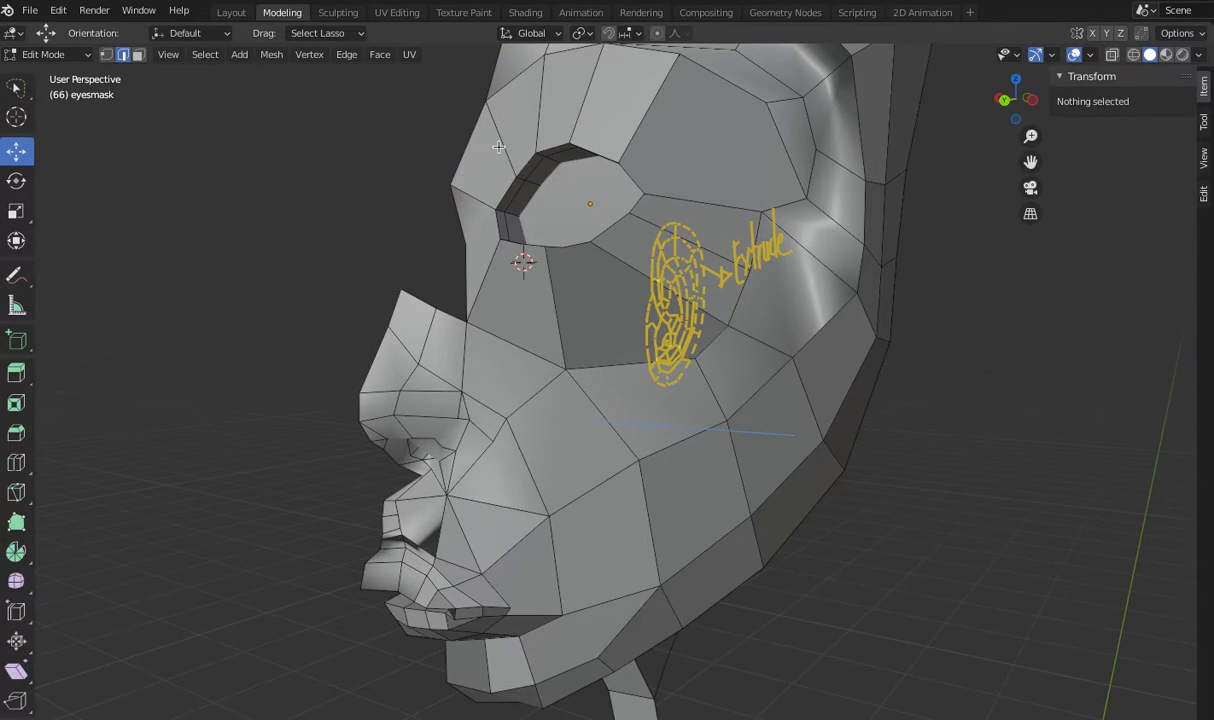
left_click(500, 140)
key("g")
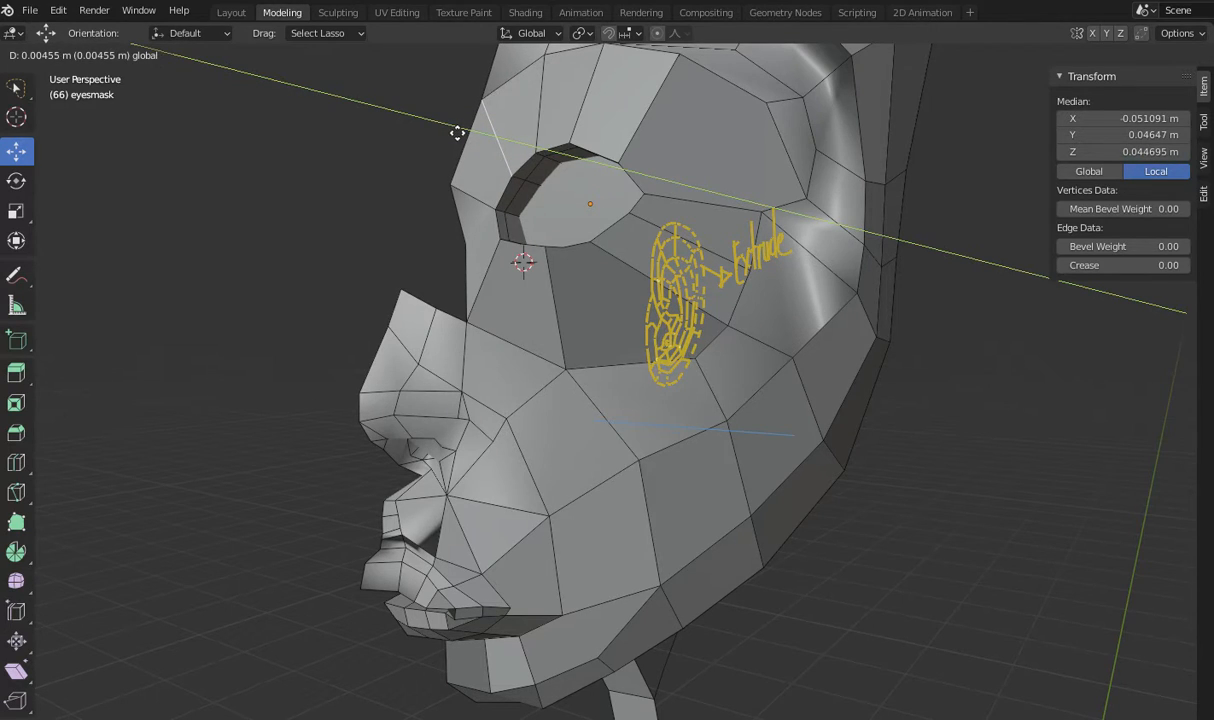
left_click(457, 133)
left_click(1014, 476)
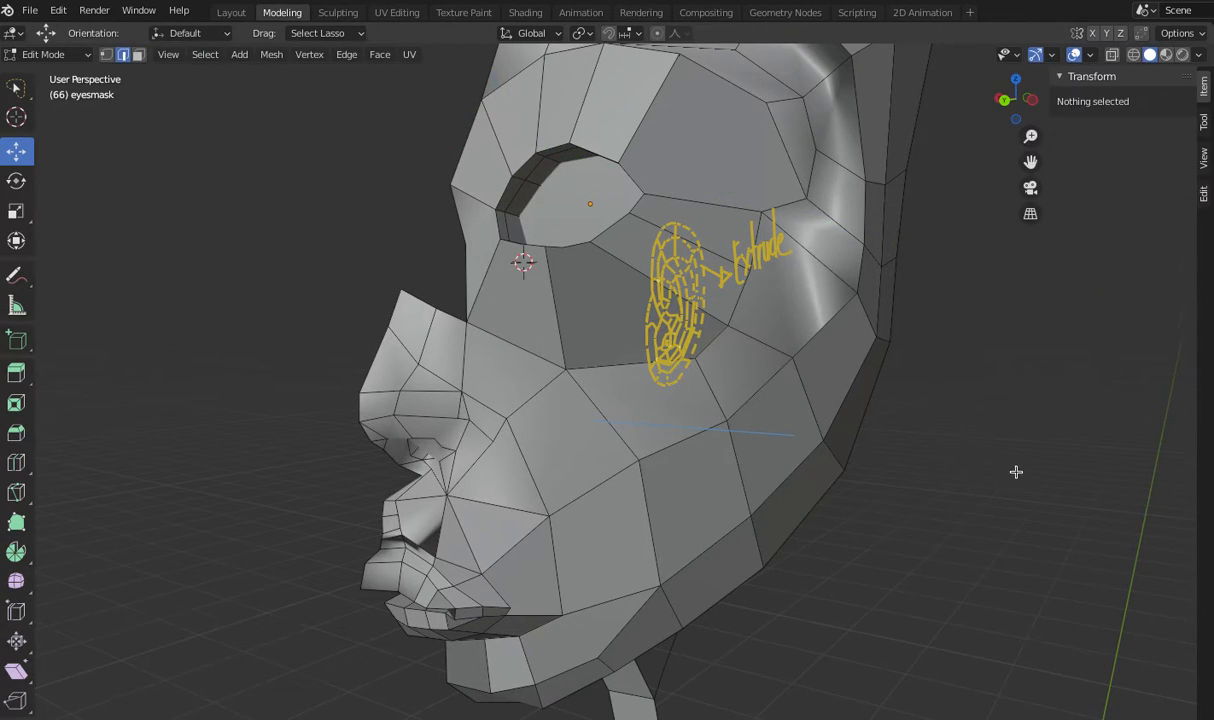
- In vertex select mode, move the vertex on the outer boundary of the eye area about -0.003 m along X, and deselect it
middle_click_drag(1016, 474, 1001, 380)
left_click_drag(1009, 123, 978, 110)
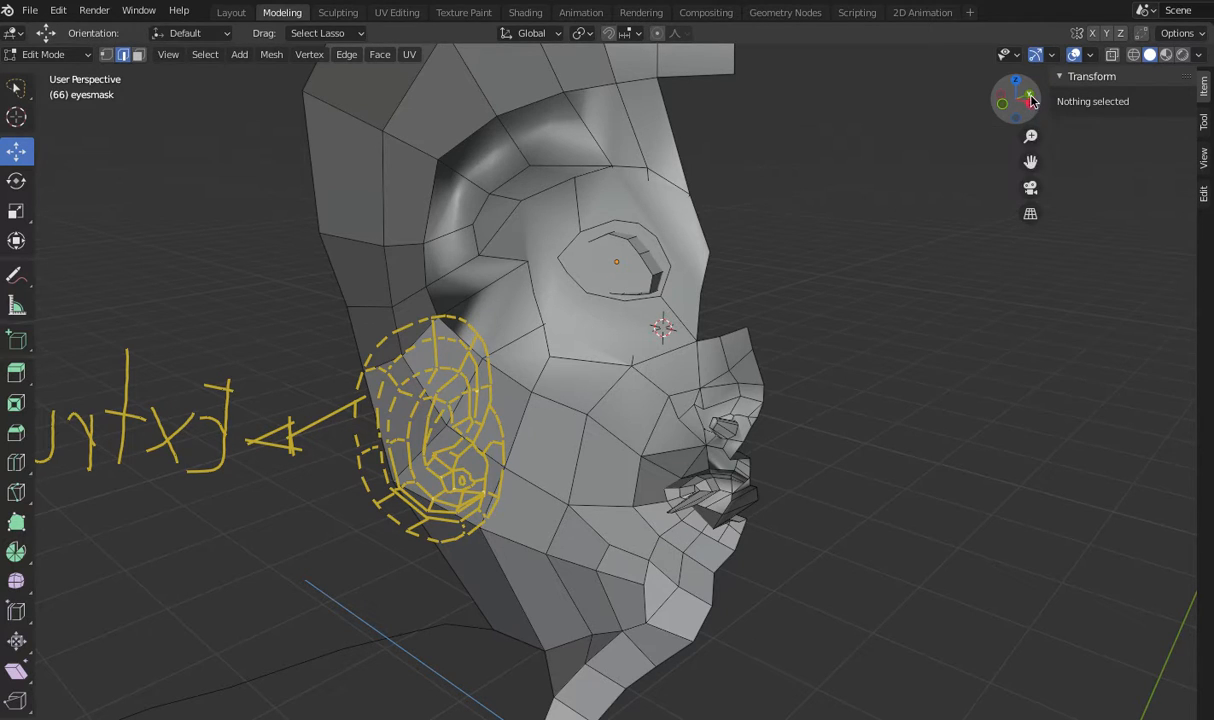
left_click_drag(1033, 97, 989, 184)
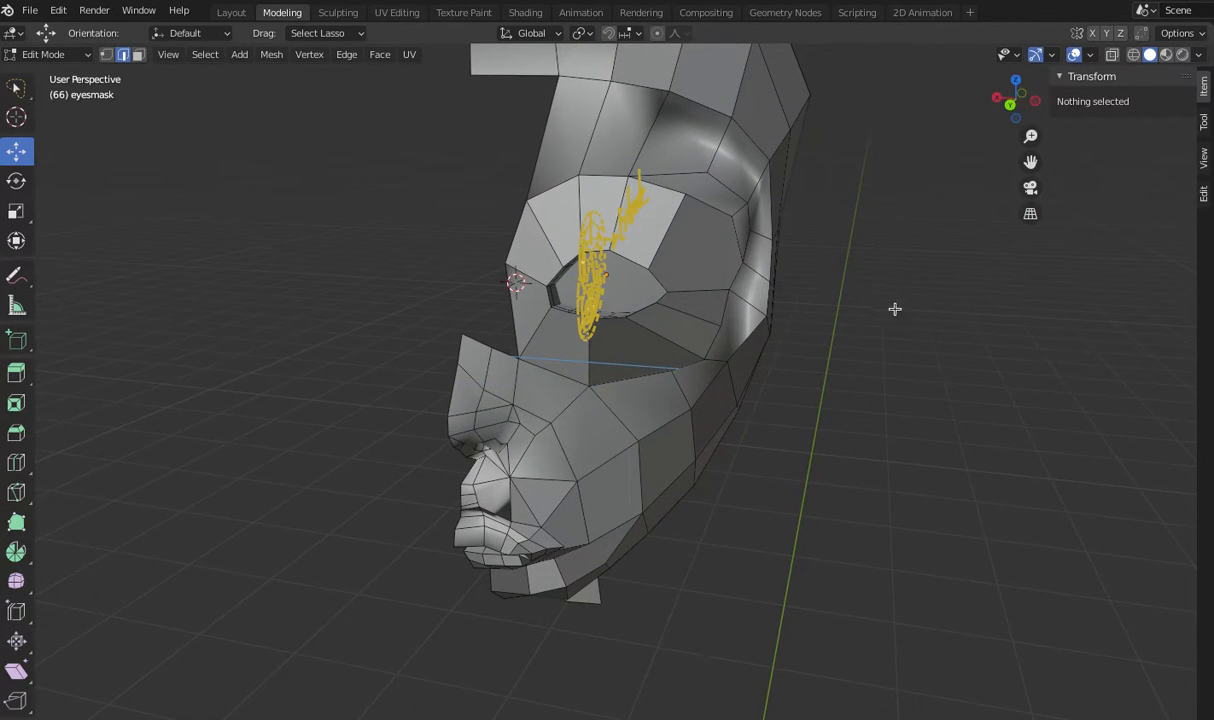
left_click(106, 54)
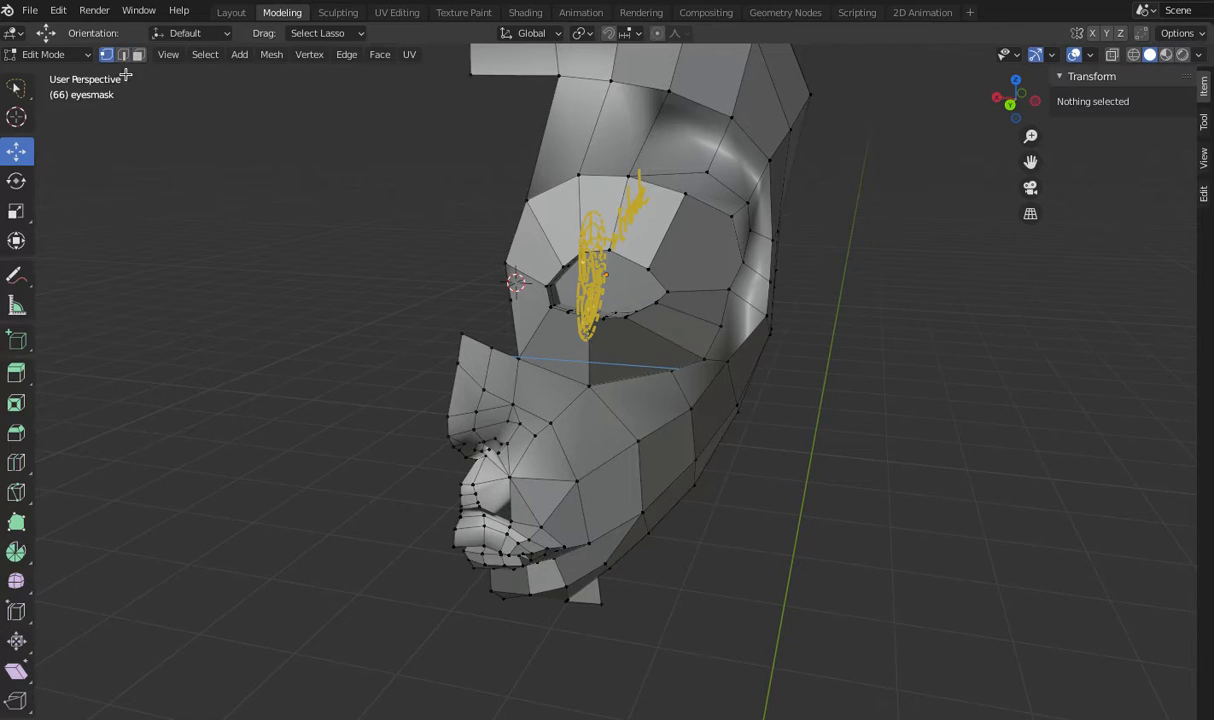
left_click(741, 261)
left_click_drag(699, 262, 705, 263)
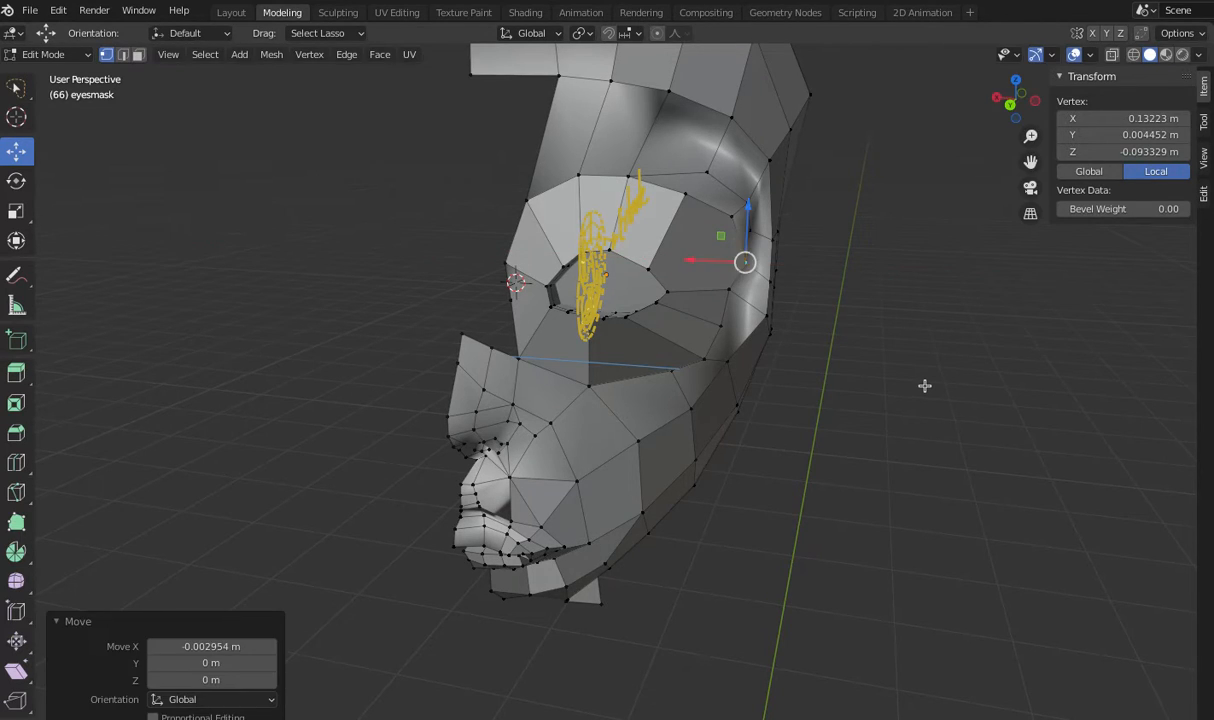
left_click(924, 384)
- Select the lower inner eye-rim vertex, the upper cheek vertex below it, and two vertices on the nose-side boundary of the eye area
scroll(924, 384, "up", 1)
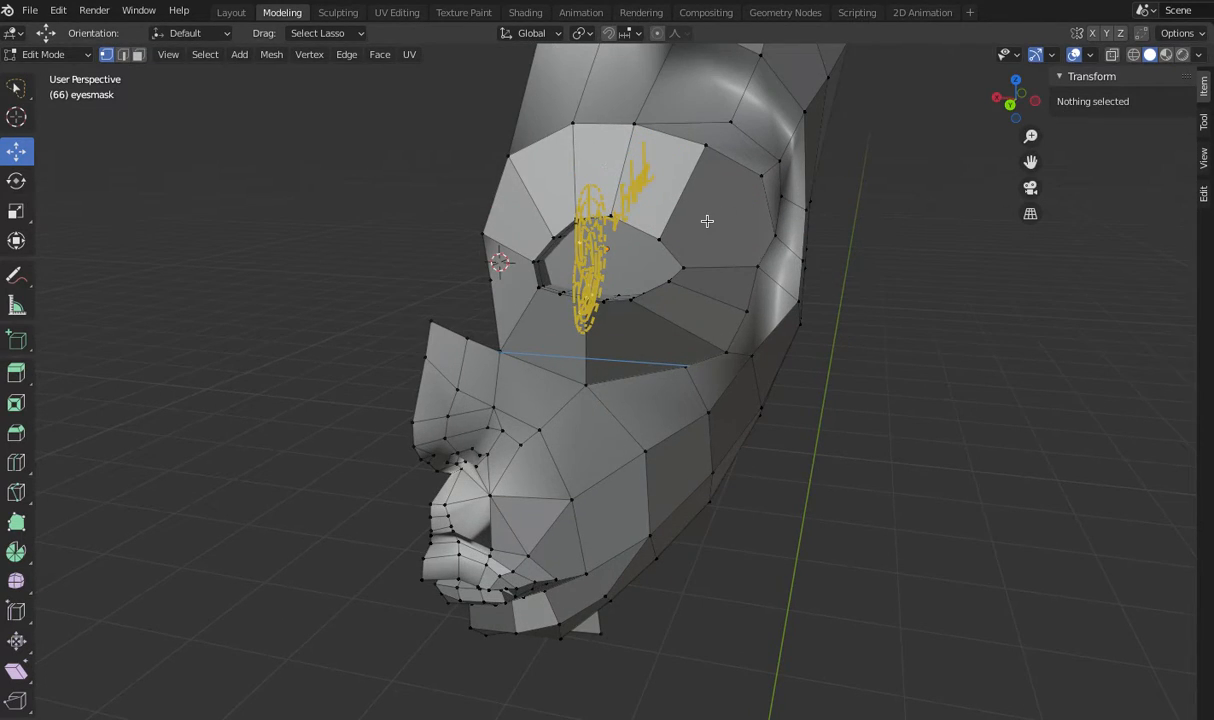
scroll(707, 220, "down", 2)
left_click_drag(1012, 100, 1048, 100)
scroll(821, 331, "up", 2)
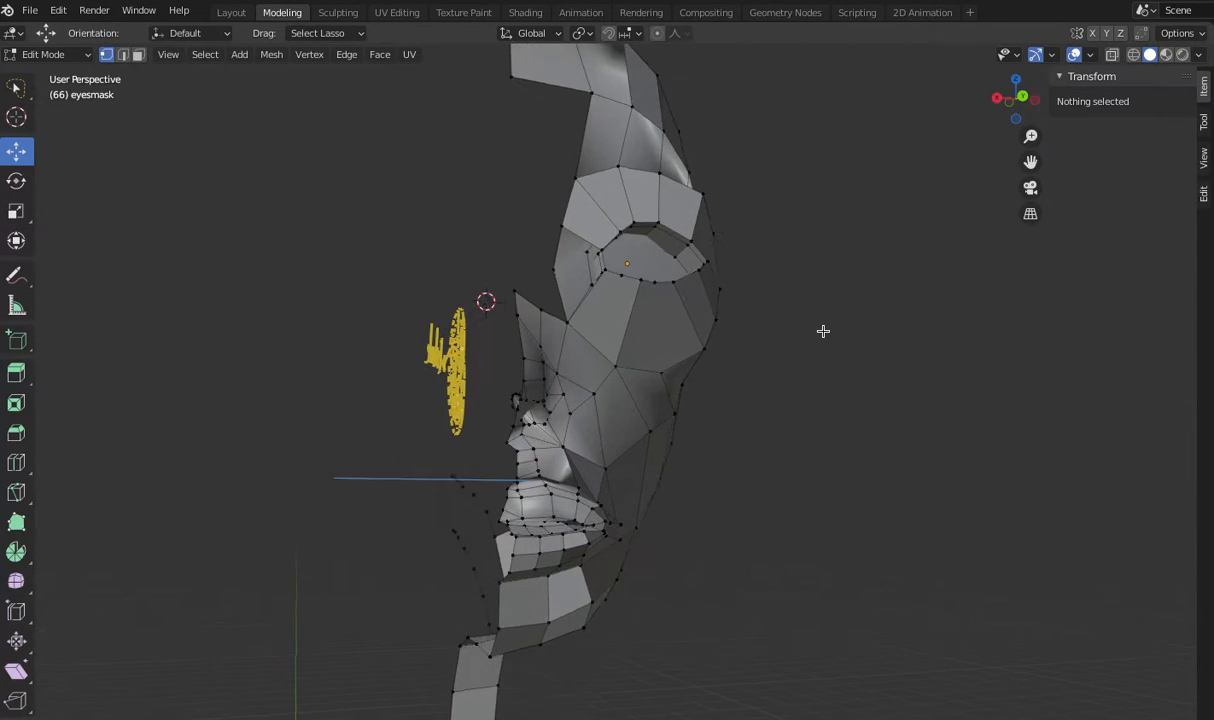
left_click(601, 221)
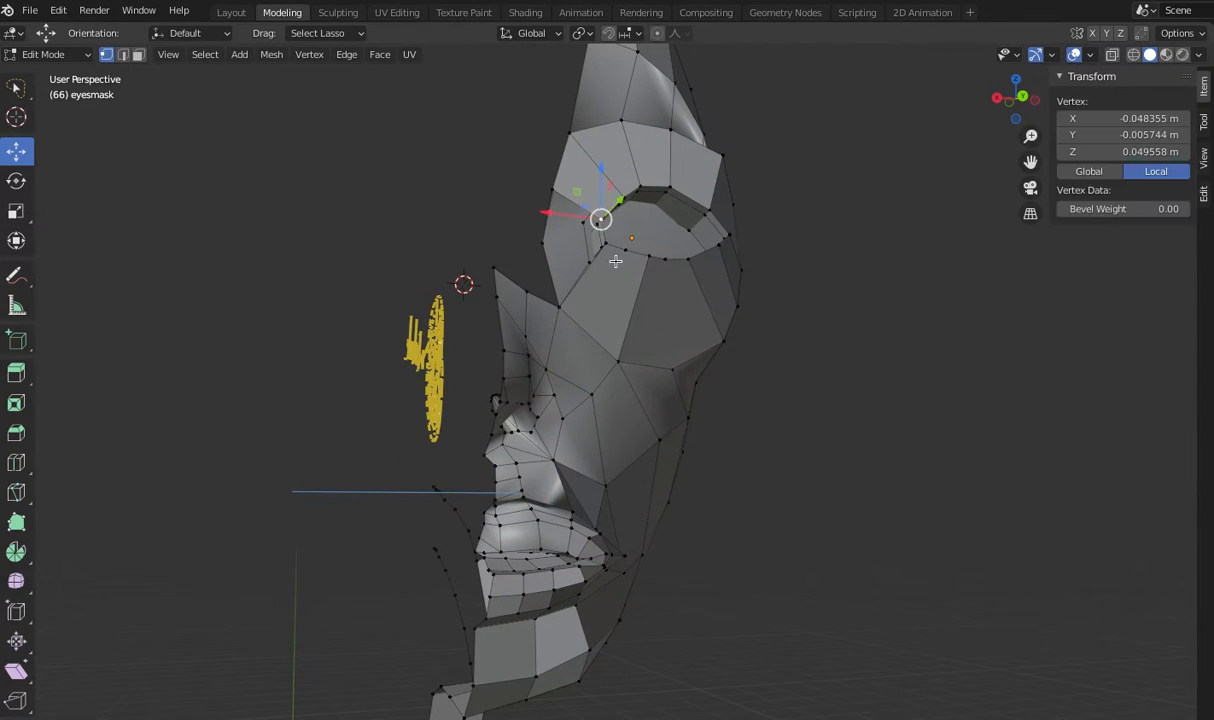
left_click(607, 244)
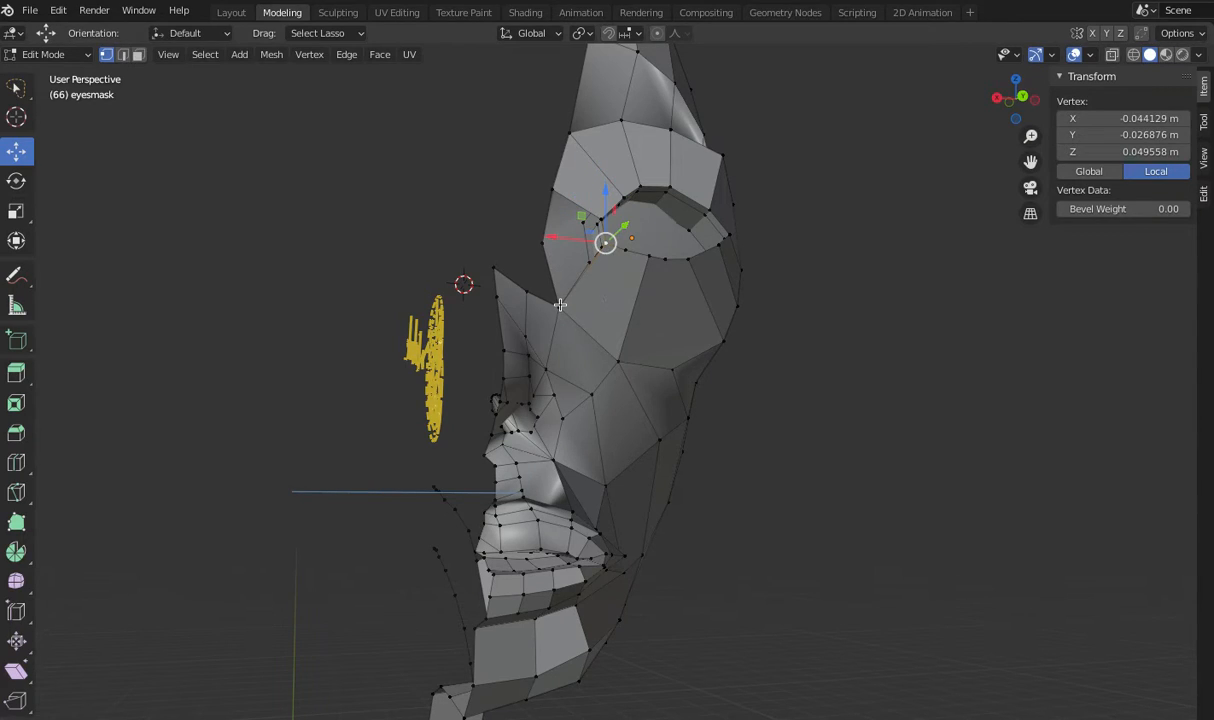
left_click(560, 305, "shift")
left_click(542, 244, "shift")
left_click(552, 188, "shift")
- Try to fill a face between the four selected vertices at the inner eye, and undo it
right_click(563, 229)
left_click(563, 226)
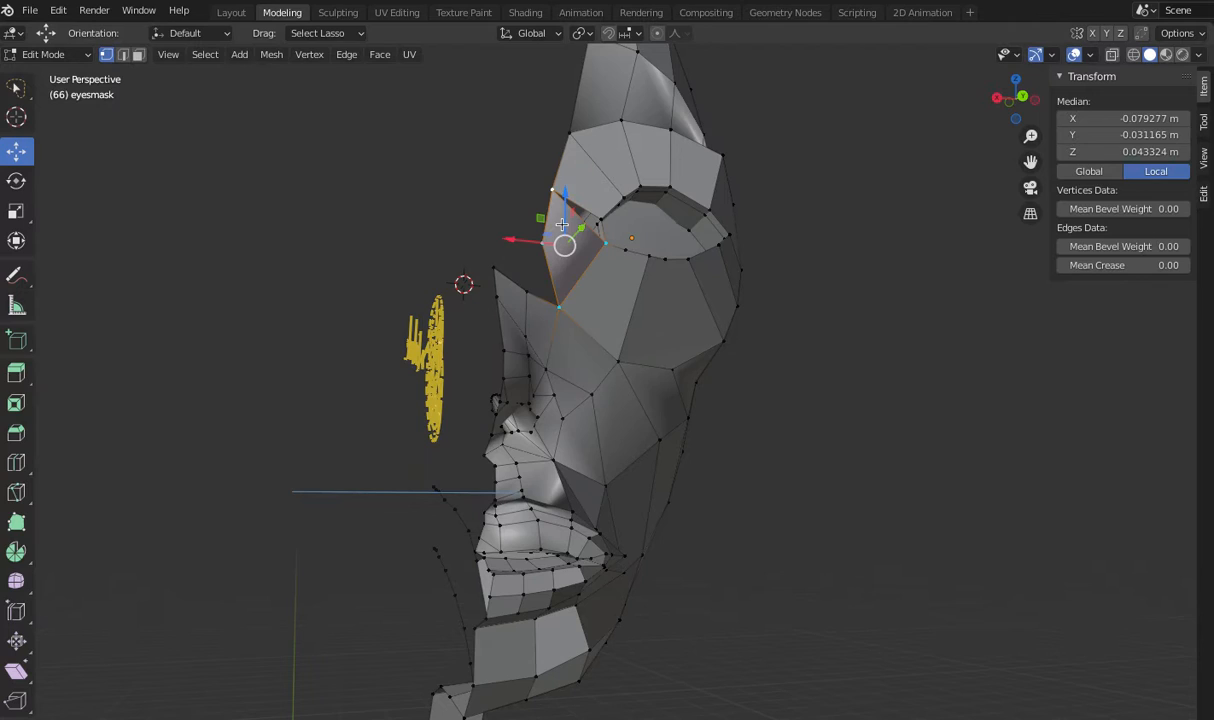
left_click(58, 11)
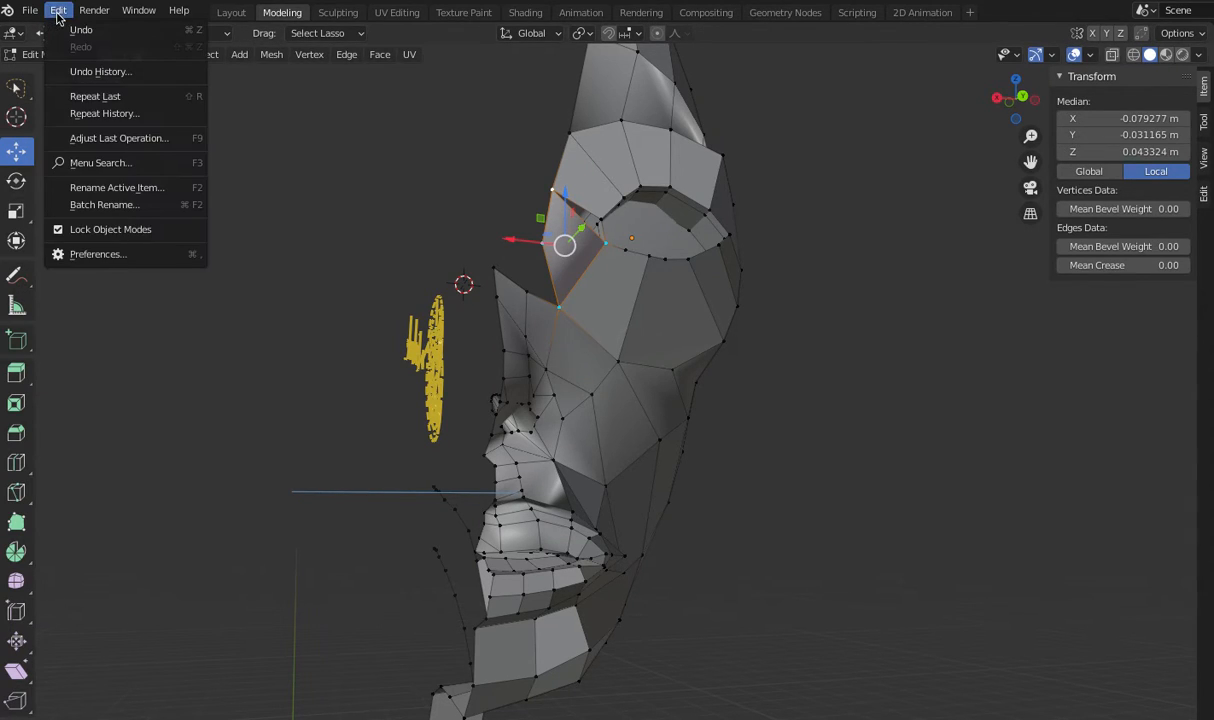
left_click(64, 31)
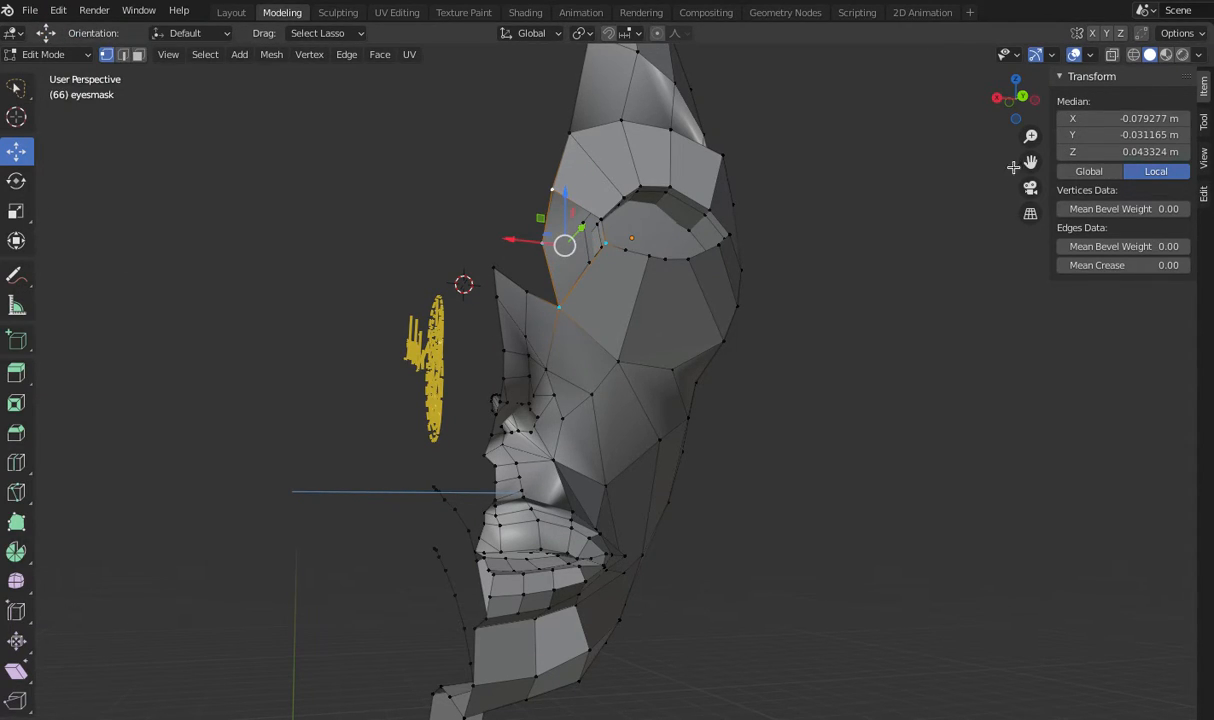
- Add the upper inner eye-rim vertex to the selection, fill a five-vertex face at the inner eye corner, and clear the selection
left_click_drag(1015, 98, 1001, 102)
scroll(920, 180, "up", 3)
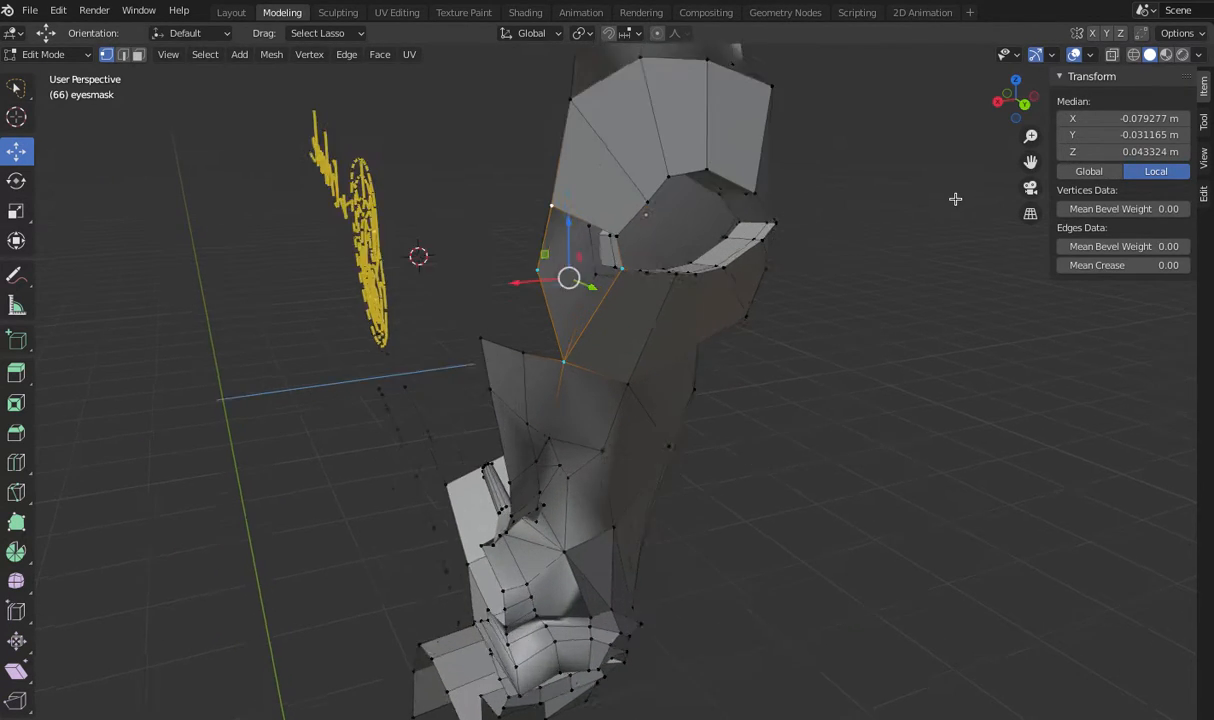
left_click(625, 139, "shift")
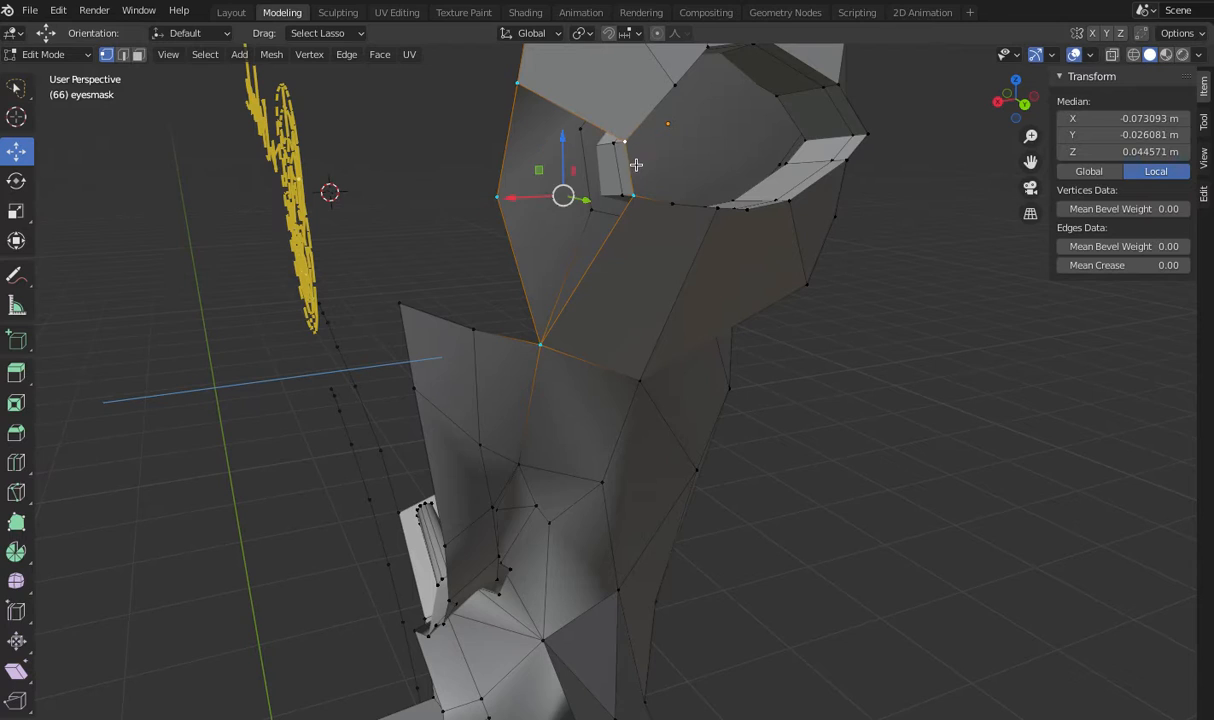
right_click(557, 222)
left_click(557, 222)
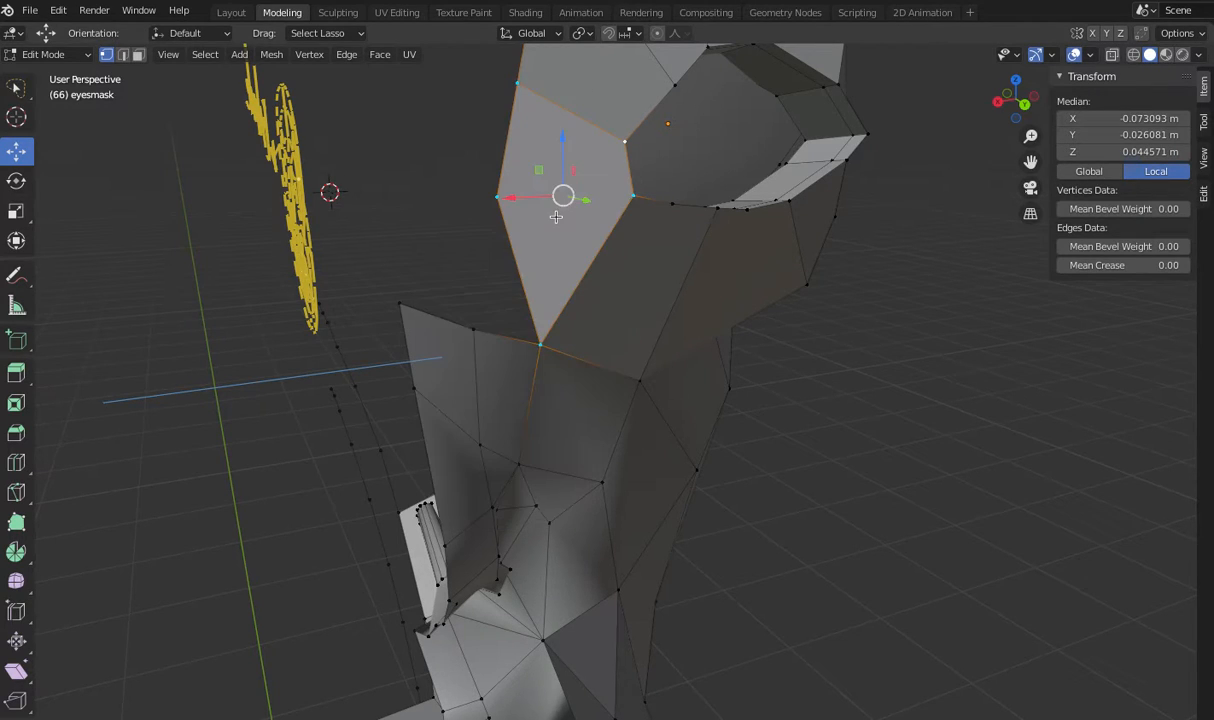
scroll(876, 372, "down", 3)
left_click(877, 370)
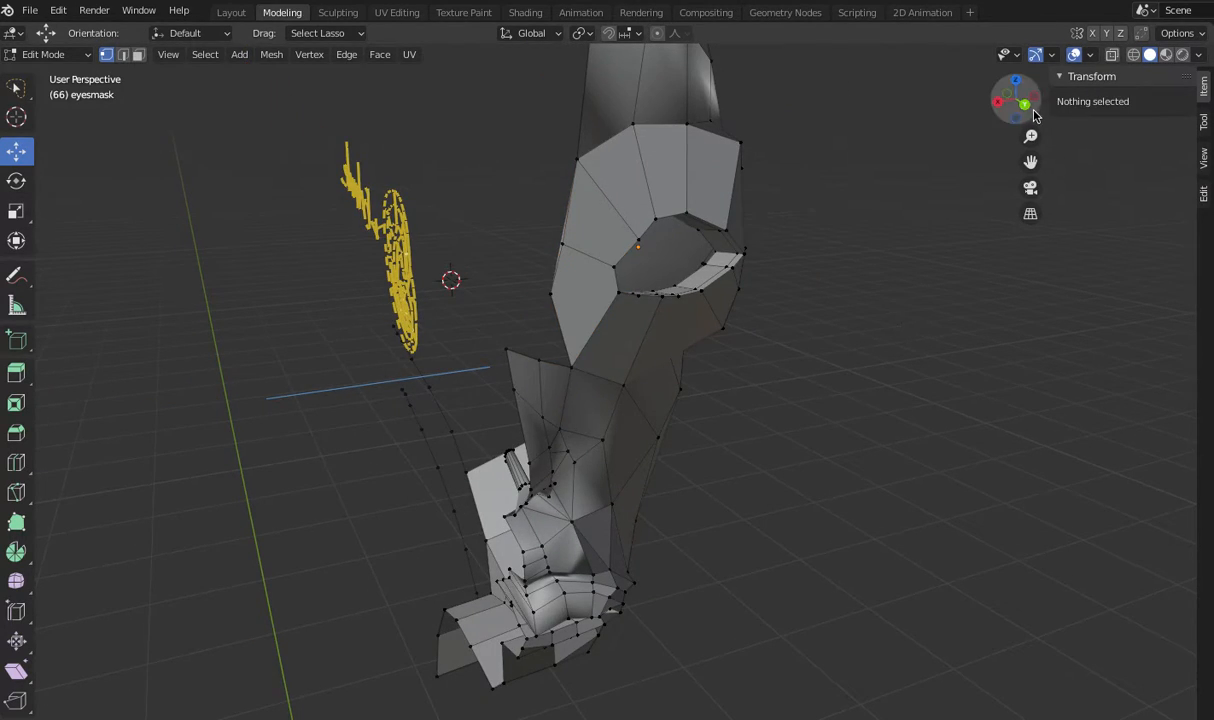
- In the back view, extrude the inner brow vertex horizontally to the face's midline, and deselect it
mouse_move(1012, 104)
left_mouse_down()
mouse_move(1022, 96)
mouse_move(996, 104)
mouse_move(1020, 94)
mouse_move(1000, 105)
mouse_move(1017, 112)
left_mouse_up()
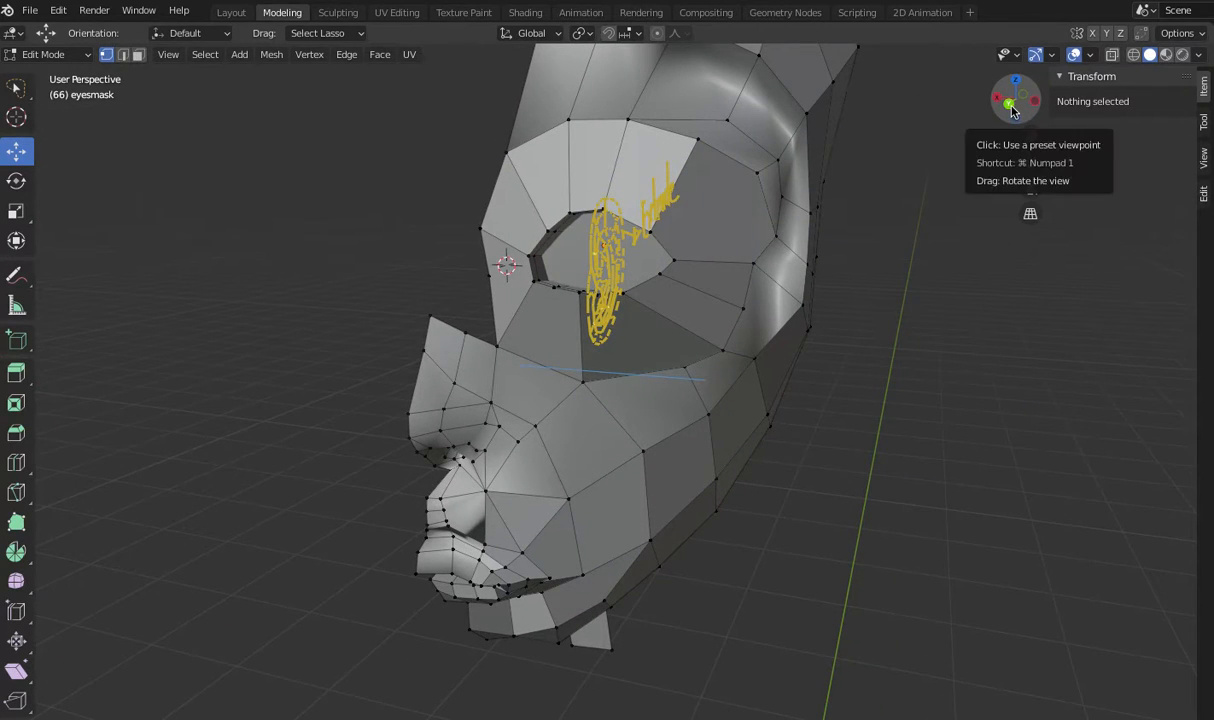
left_click(1013, 107)
scroll(967, 190, "down", 2)
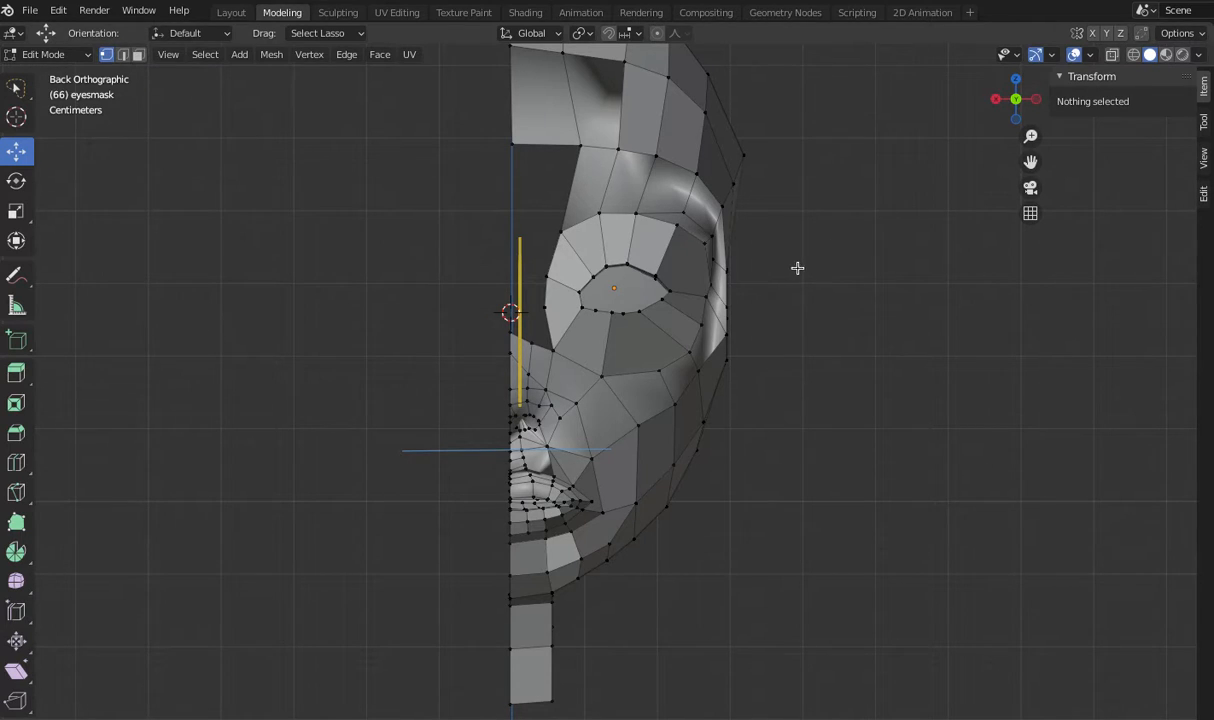
left_click(560, 232)
left_click_drag(560, 232, 512, 231)
left_click(887, 330)
- Lasso-select the four corner vertices of the lower forehead gap and fill a face between them
scroll(878, 324, "up", 1)
mouse_move(447, 101)
left_mouse_down()
mouse_move(474, 213)
mouse_move(537, 215)
mouse_move(580, 108)
left_mouse_up()
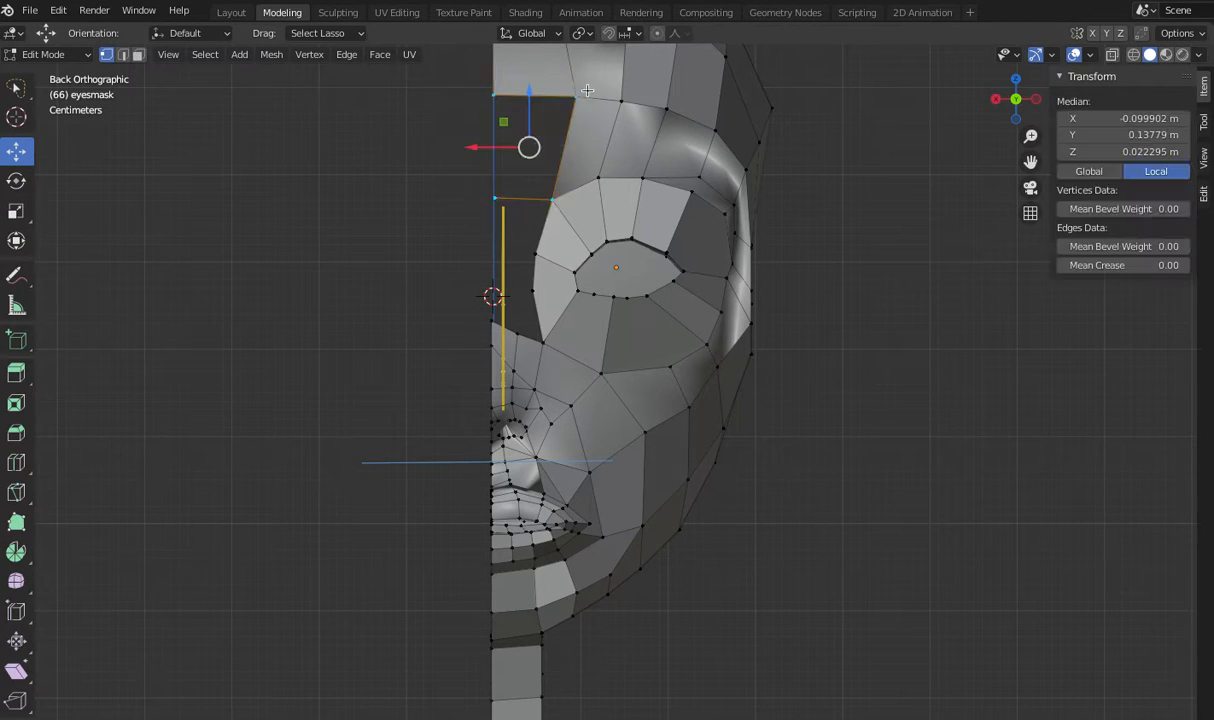
right_click(500, 140)
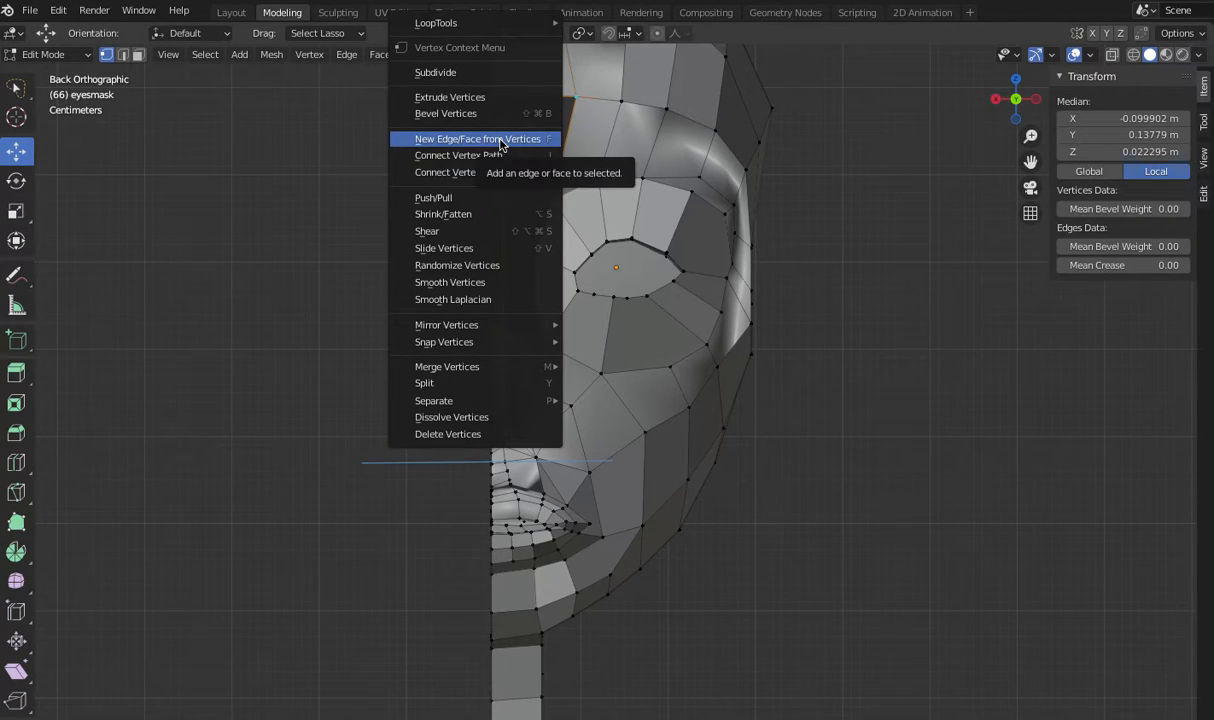
left_click(500, 143)
scroll(907, 367, "up", 2)
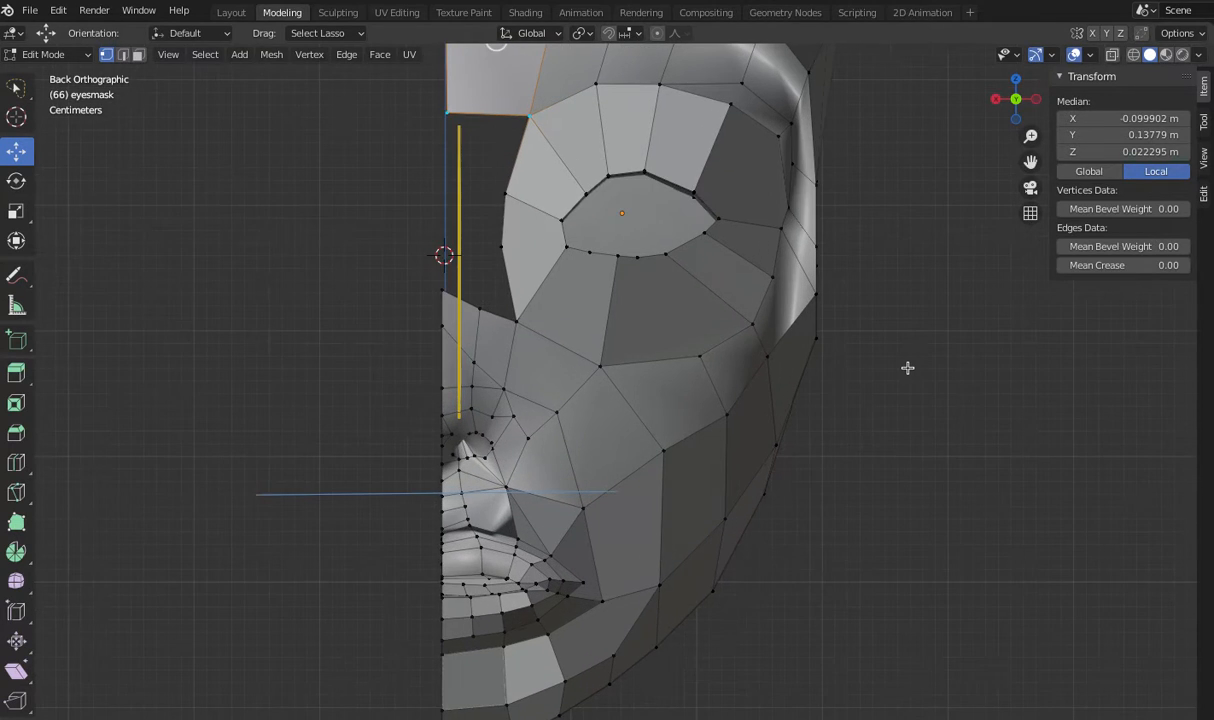
- Lasso-select the seven vertices around the gap between the brow and the nose bridge, fill it with a face, and clear the selection
scroll(907, 367, "down", 2)
mouse_move(465, 165)
left_mouse_down()
mouse_move(463, 325)
mouse_move(500, 345)
mouse_move(530, 348)
mouse_move(555, 300)
mouse_move(566, 200)
left_mouse_up()
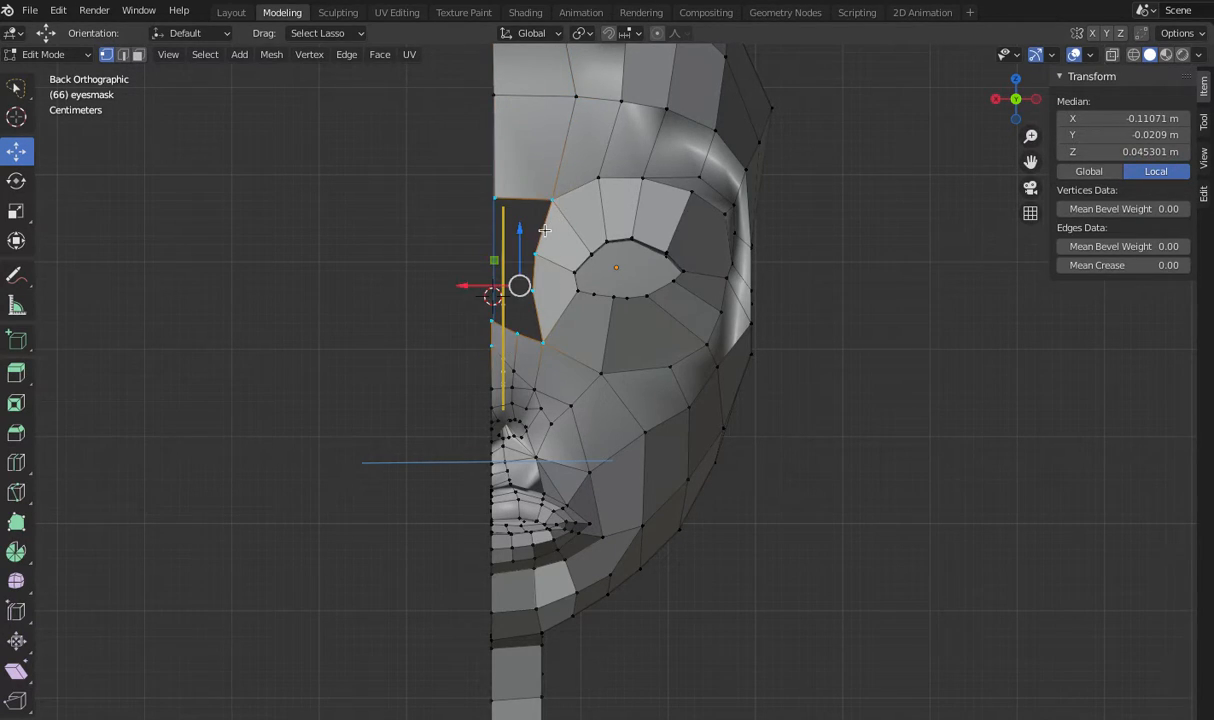
key("alt+a")
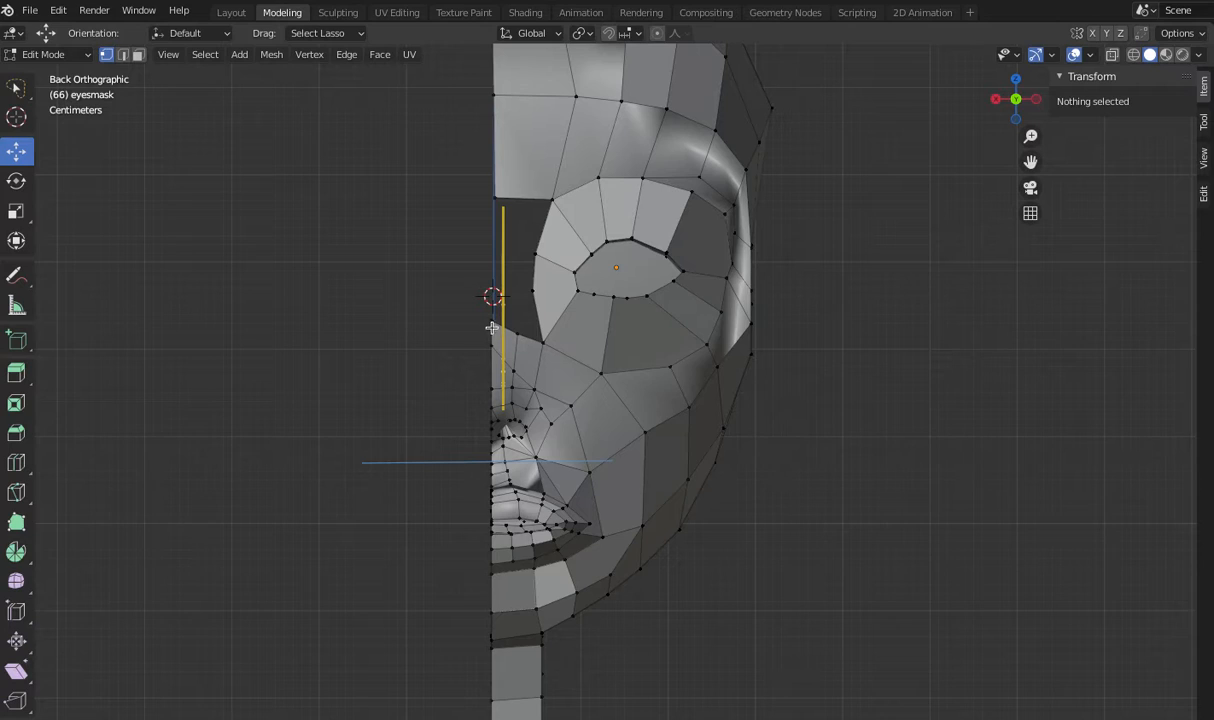
mouse_move(484, 320)
left_mouse_down()
mouse_move(495, 342)
mouse_move(540, 358)
mouse_move(555, 252)
mouse_move(520, 175)
mouse_move(459, 167)
left_mouse_up()
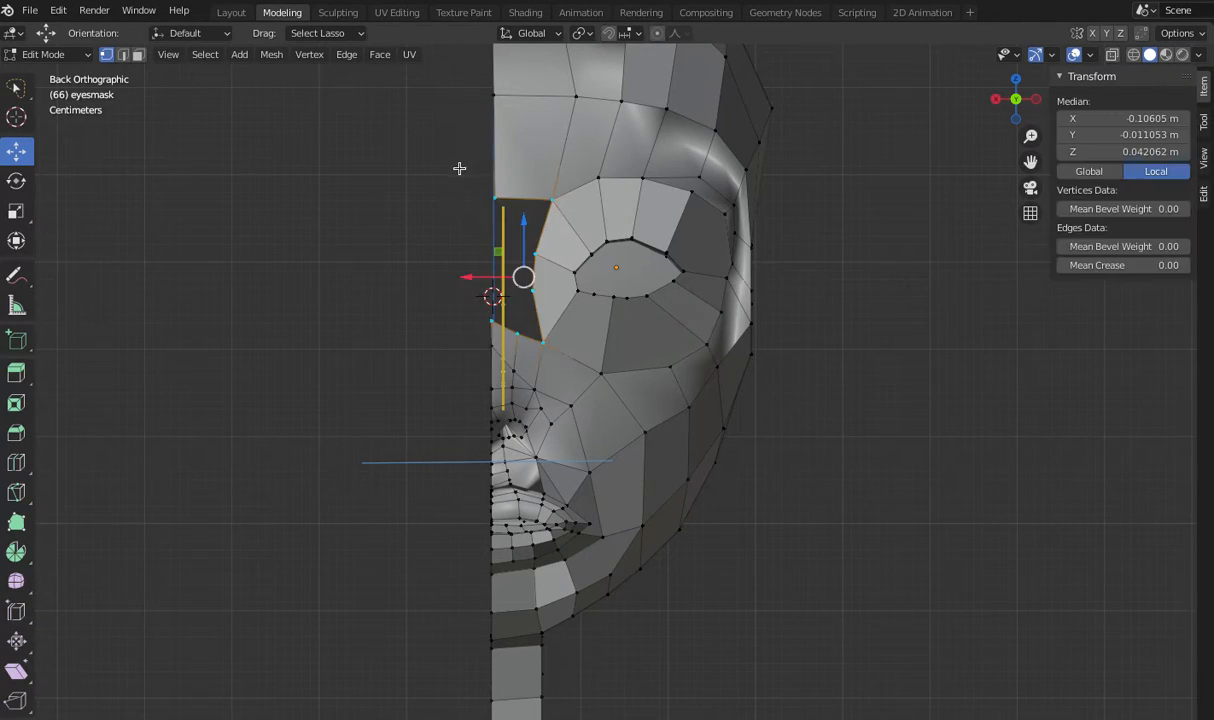
right_click(516, 247)
left_click(516, 247)
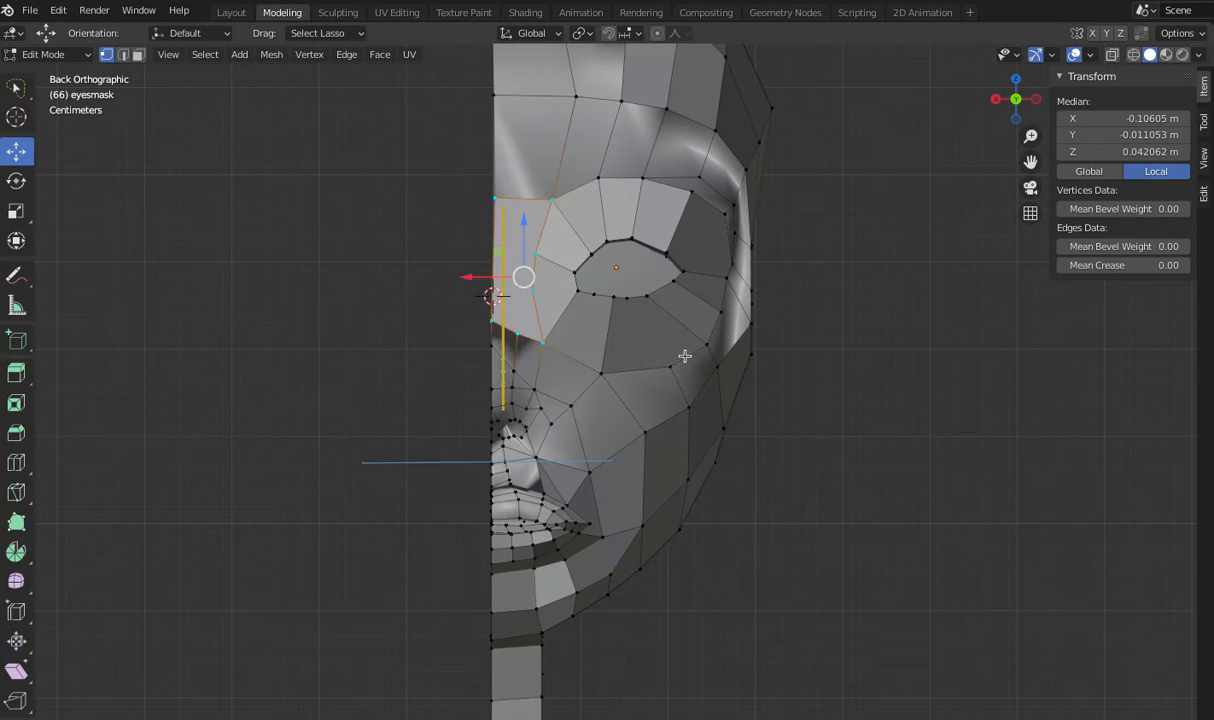
left_click(885, 479)
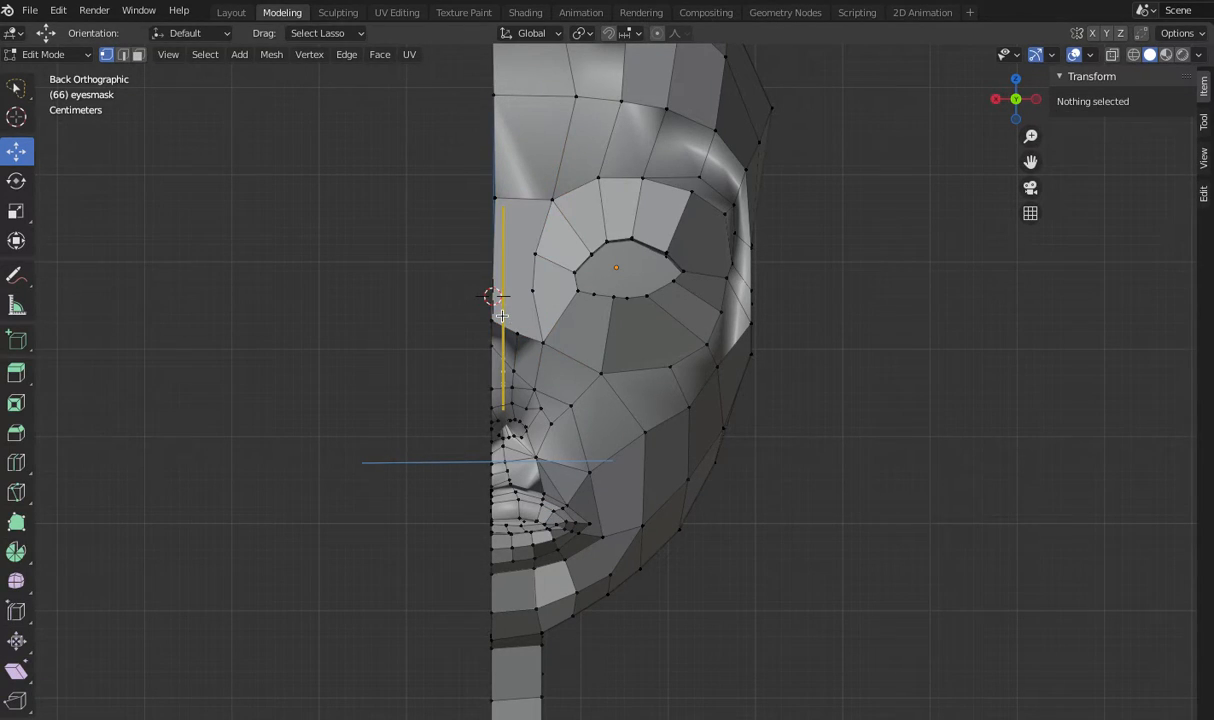
- Examine the nose-bridge vertex below the new face from several angles, deselect it, and inspect the half head from the top, front and back
left_click(515, 333)
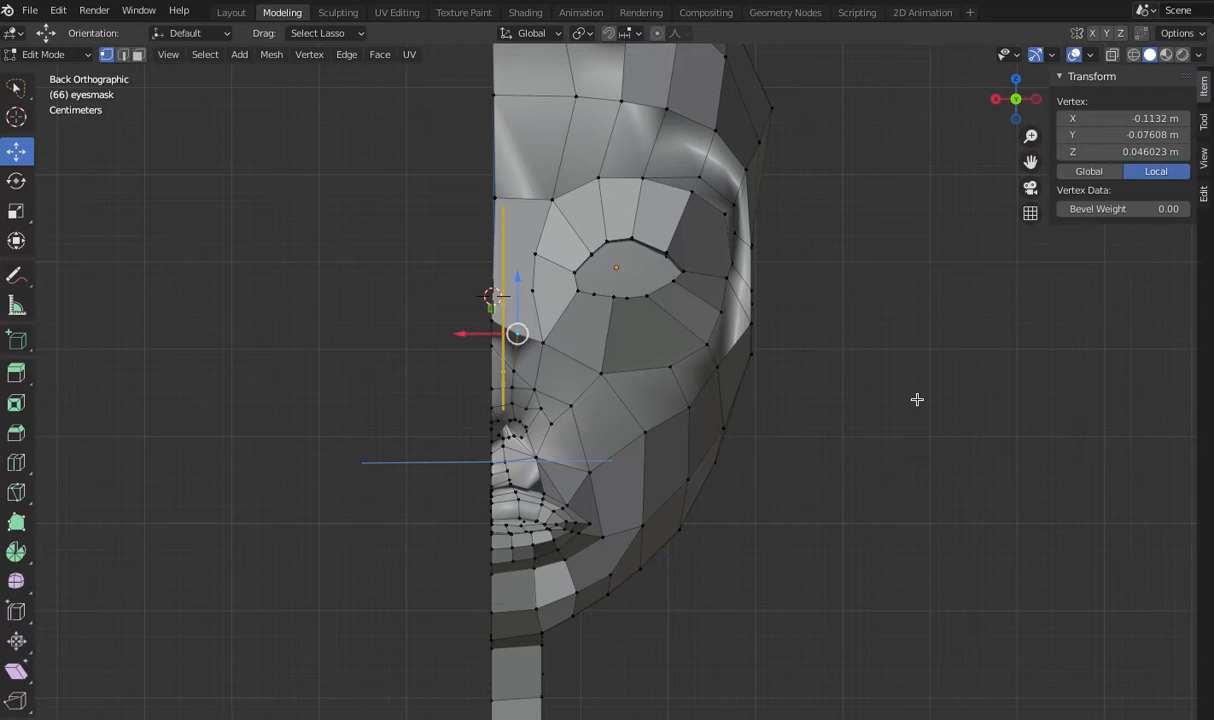
middle_click_drag(917, 399, 908, 402)
middle_click_drag(791, 416, 928, 444)
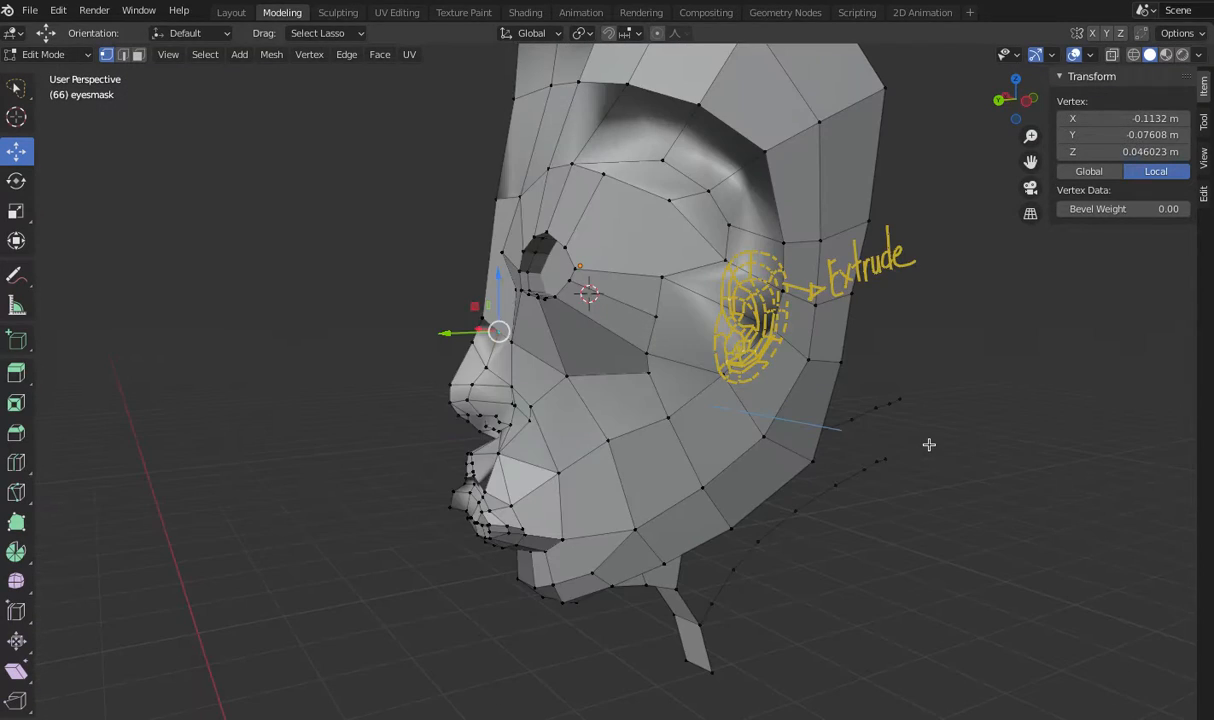
mouse_move(1004, 110)
left_mouse_down()
mouse_move(975, 114)
mouse_move(1000, 116)
mouse_move(1004, 126)
mouse_move(988, 127)
left_mouse_up()
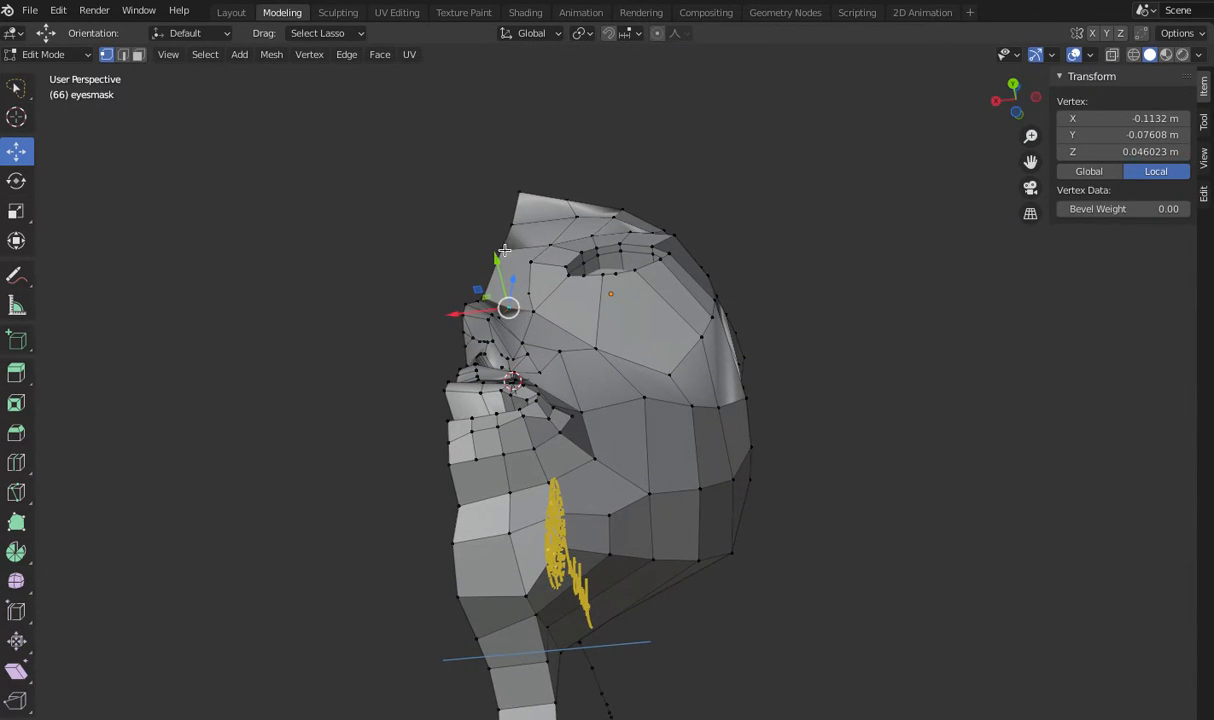
left_click_drag(495, 261, 466, 246)
left_click(891, 306)
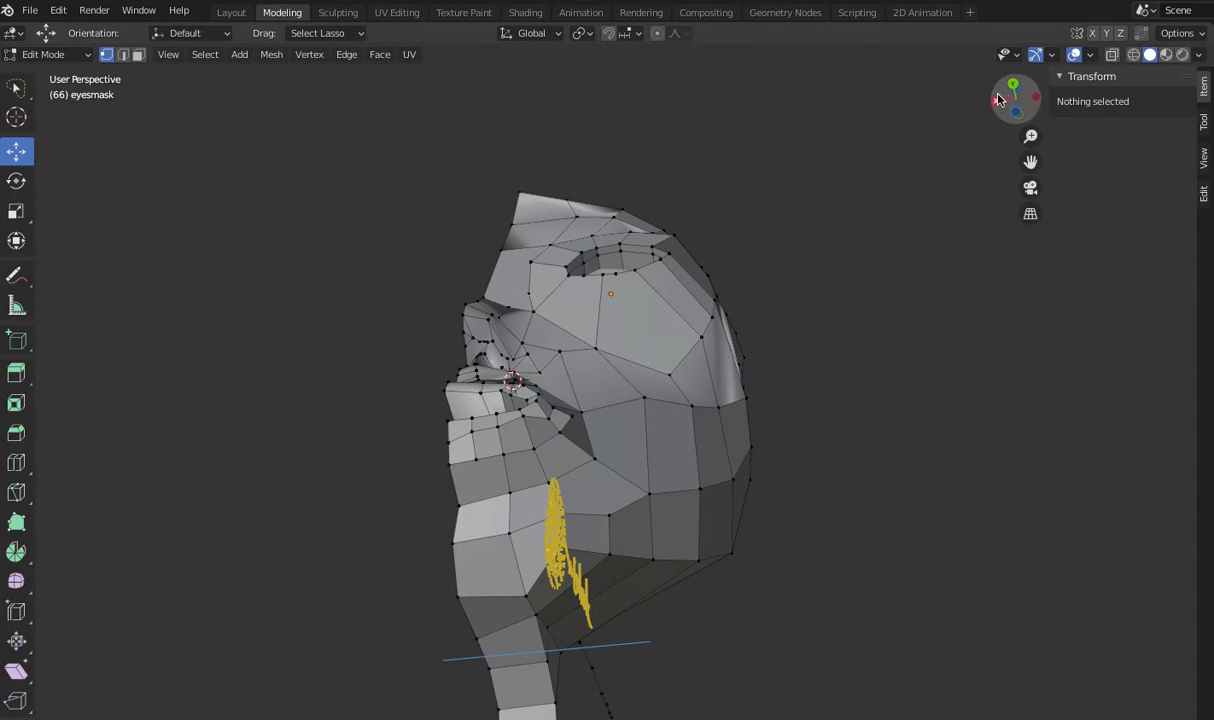
left_click(1012, 88)
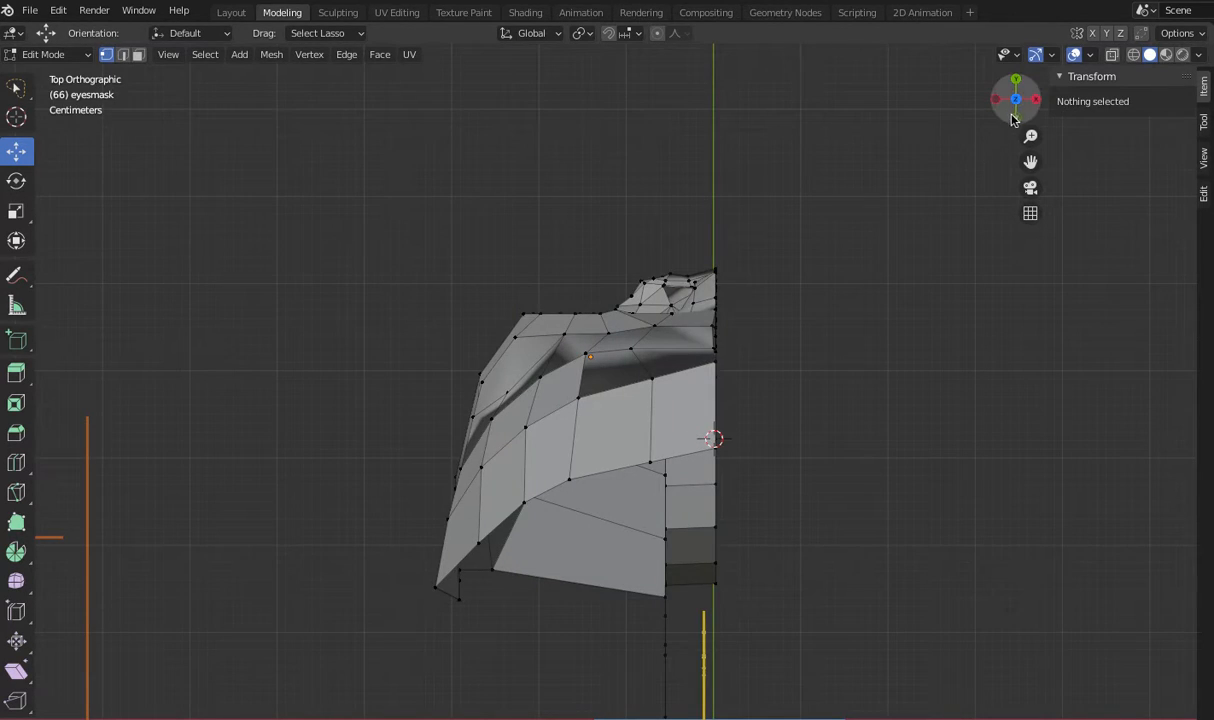
middle_click_drag(913, 187, 1024, 205)
left_click(999, 94)
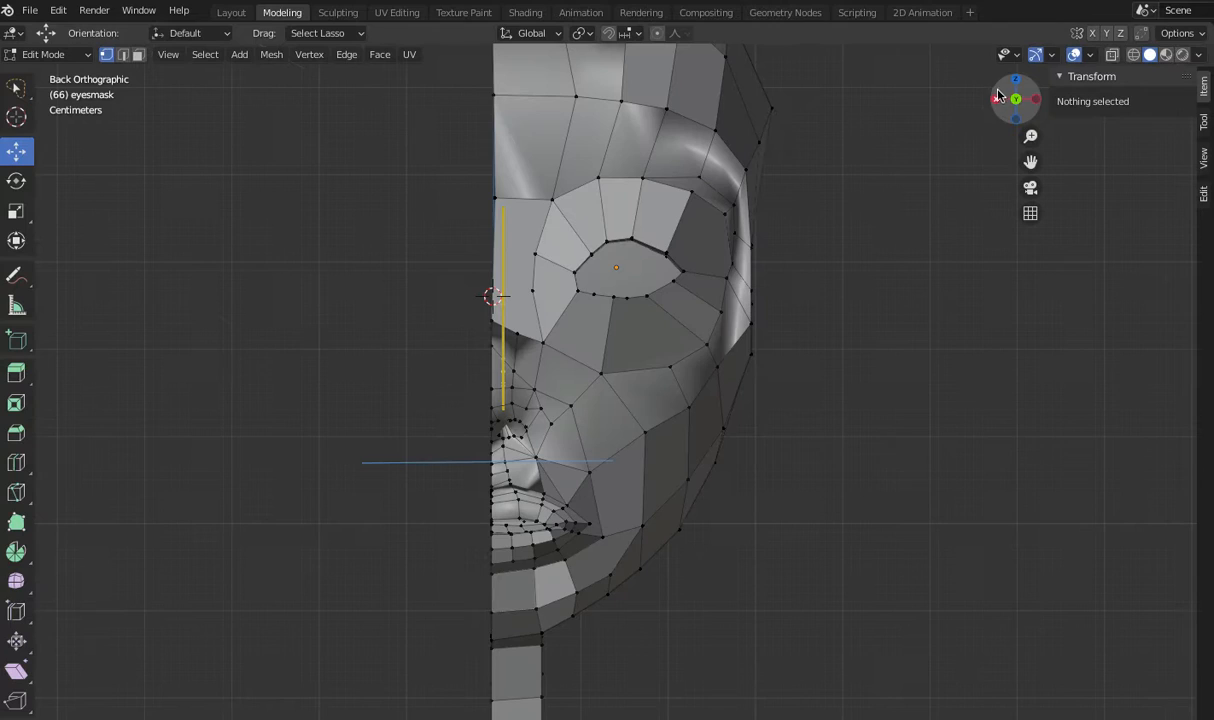
scroll(864, 322, "down", 3)
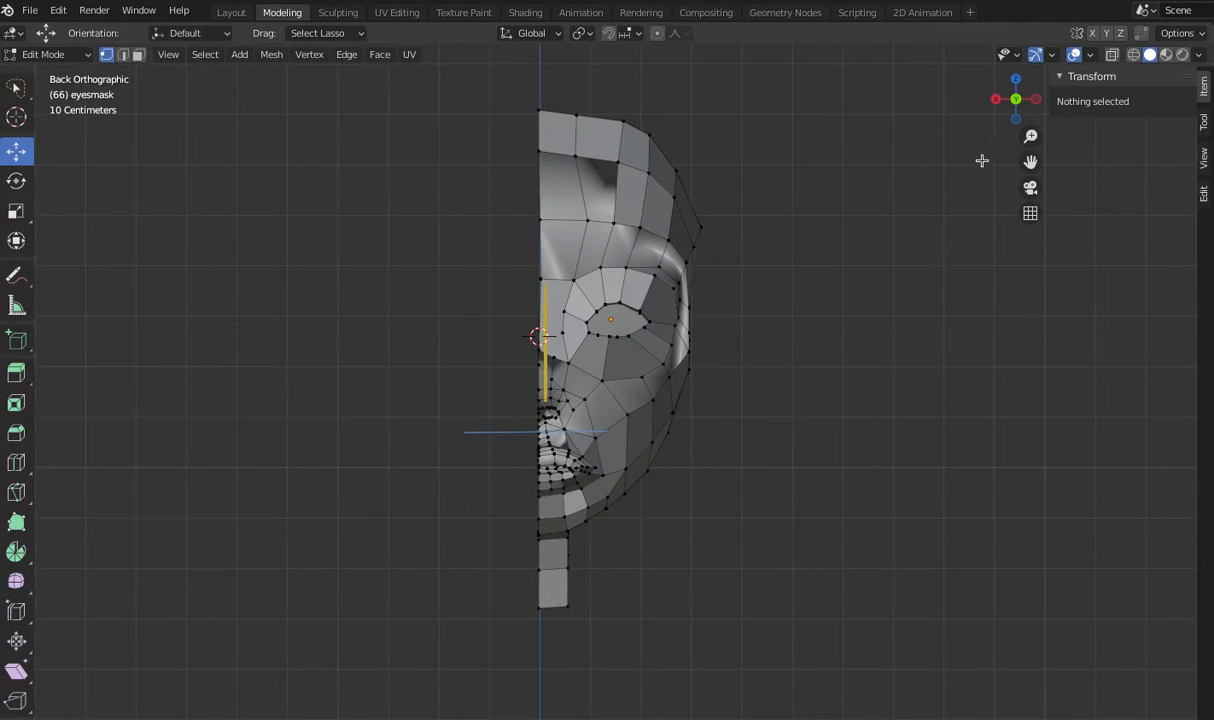
left_click(1015, 100)
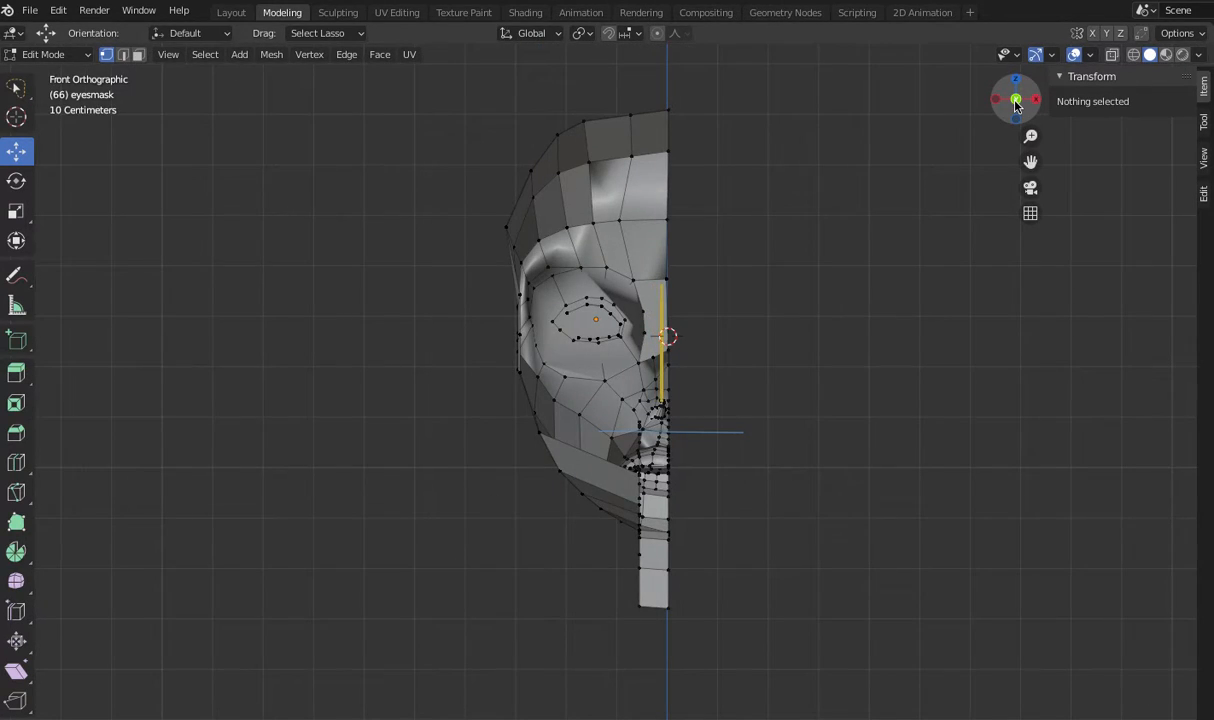
left_click(1015, 100)
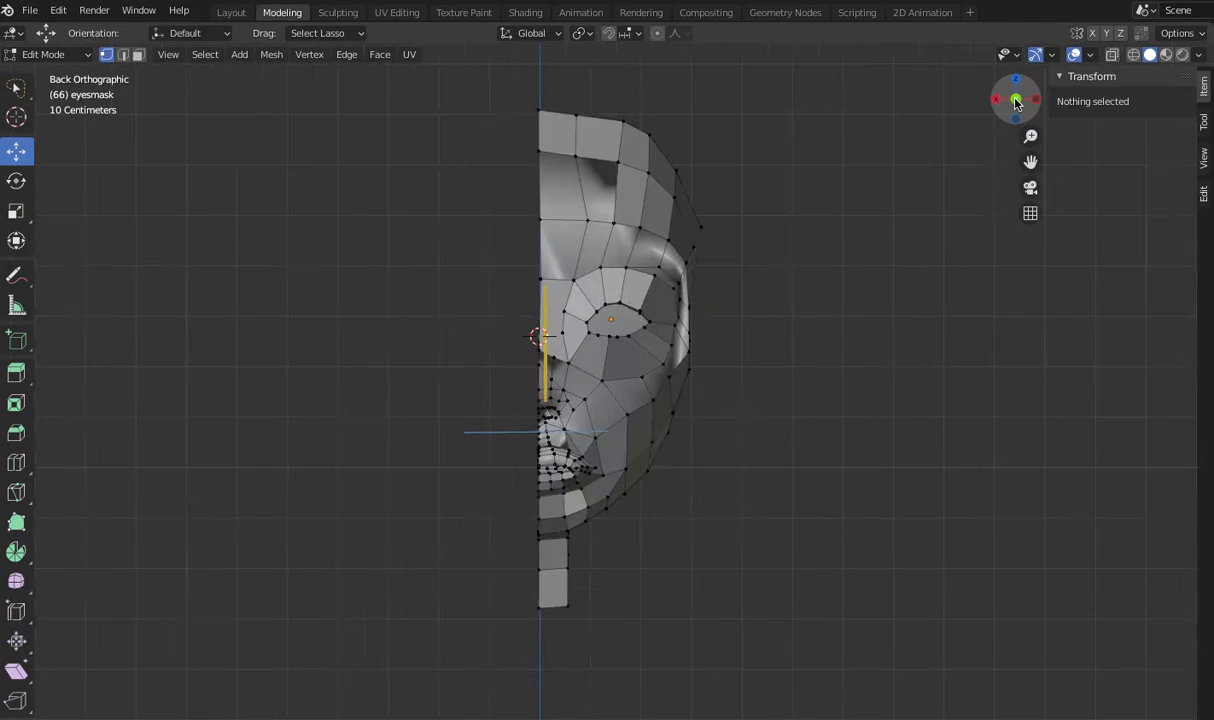
scroll(876, 267, "up", 3)
scroll(876, 267, "down", 3)
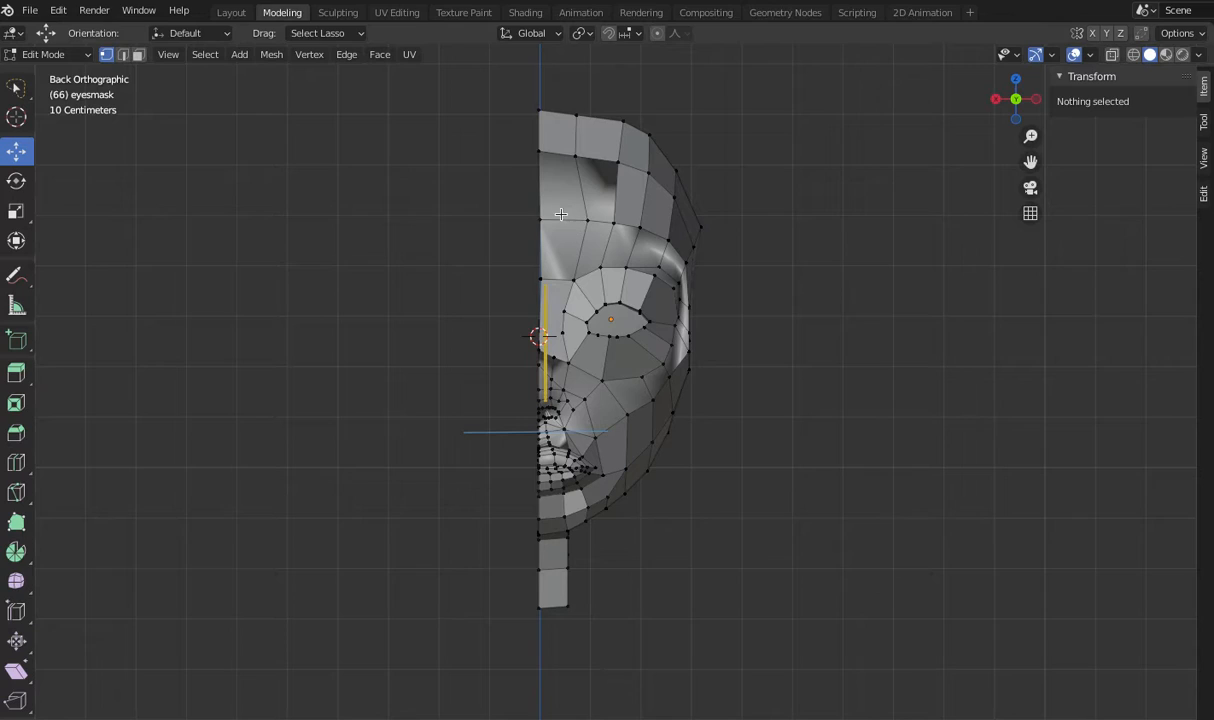
- Move the lower forehead vertex beside the midline 0.03043 m along X and 0.007214 m along Y, and deselect it in the back view
left_click(552, 218)
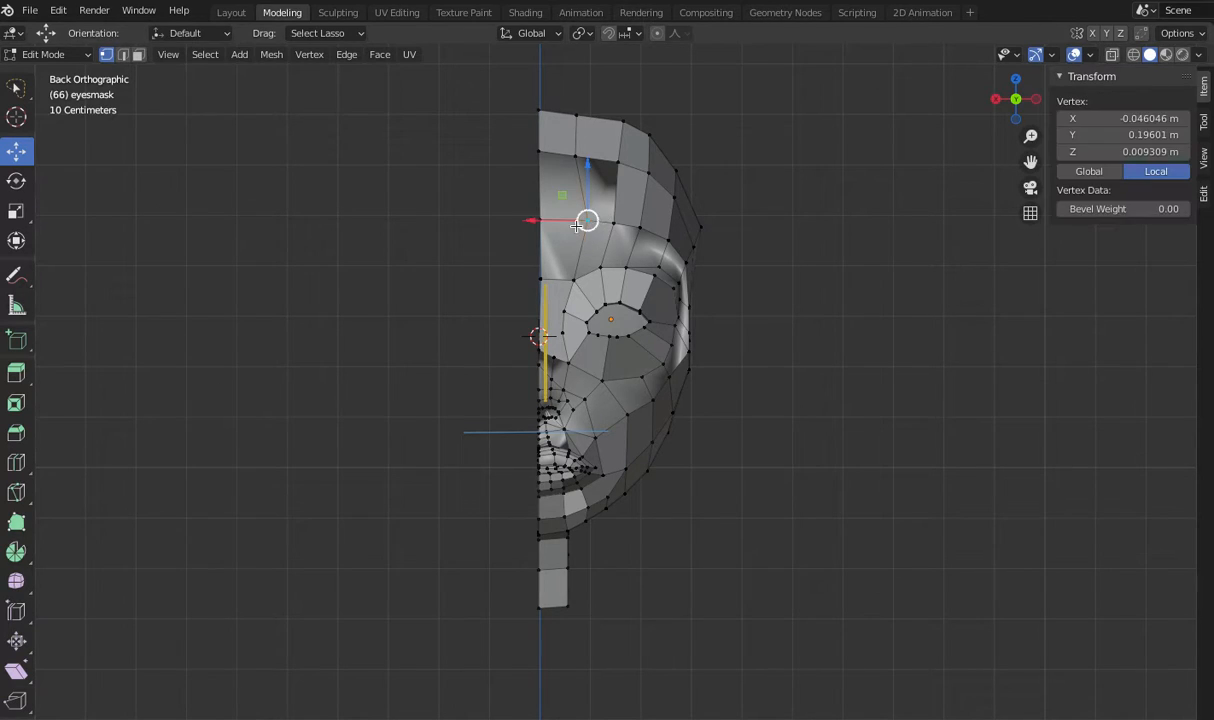
left_click_drag(550, 222, 531, 227)
scroll(854, 357, "down", 3)
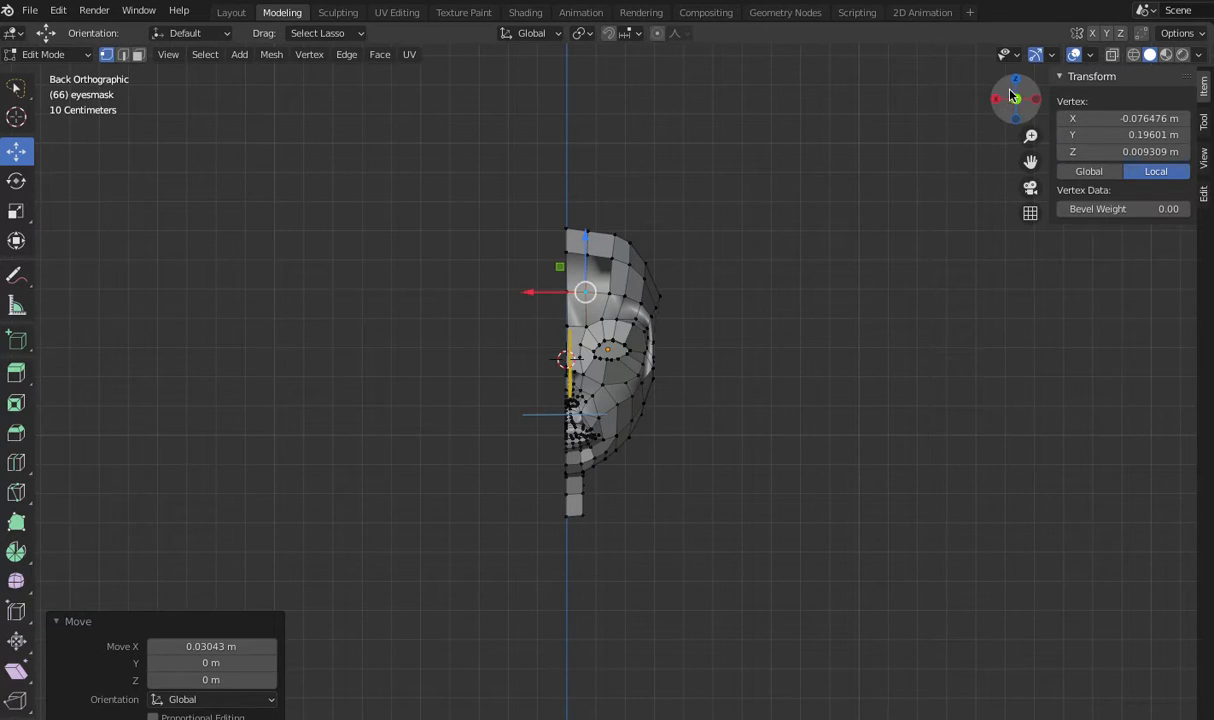
left_click_drag(1018, 95, 962, 95)
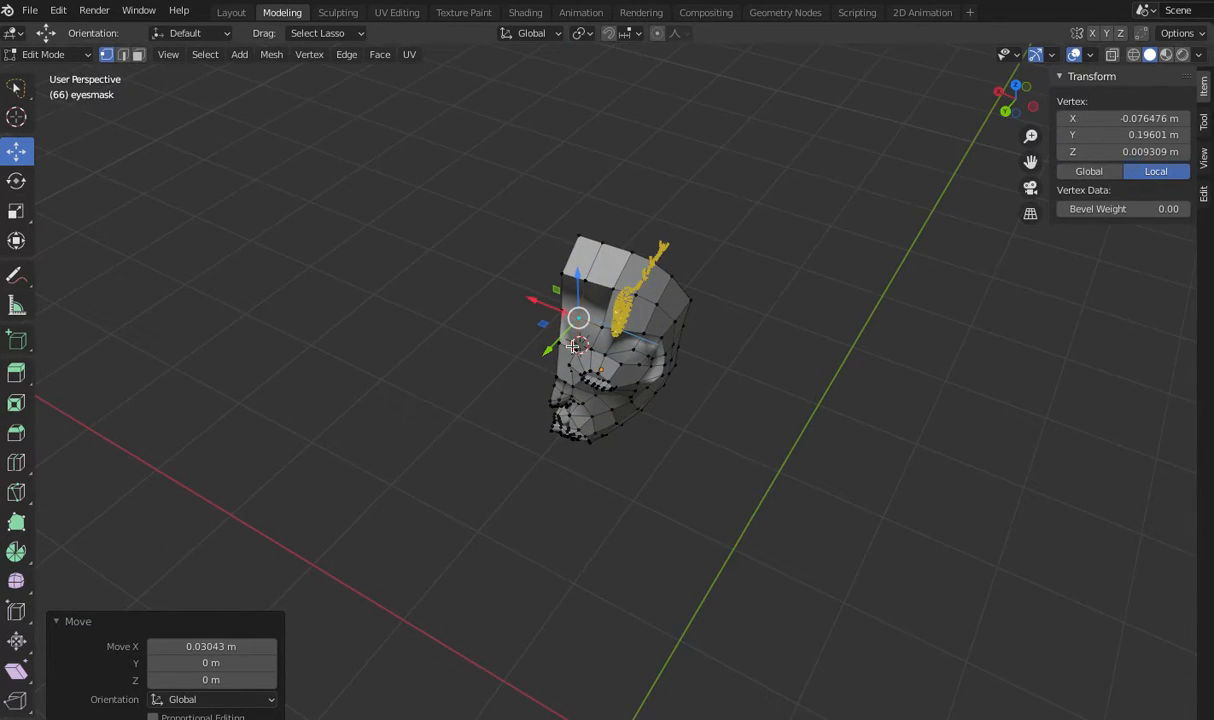
left_click_drag(549, 350, 545, 352)
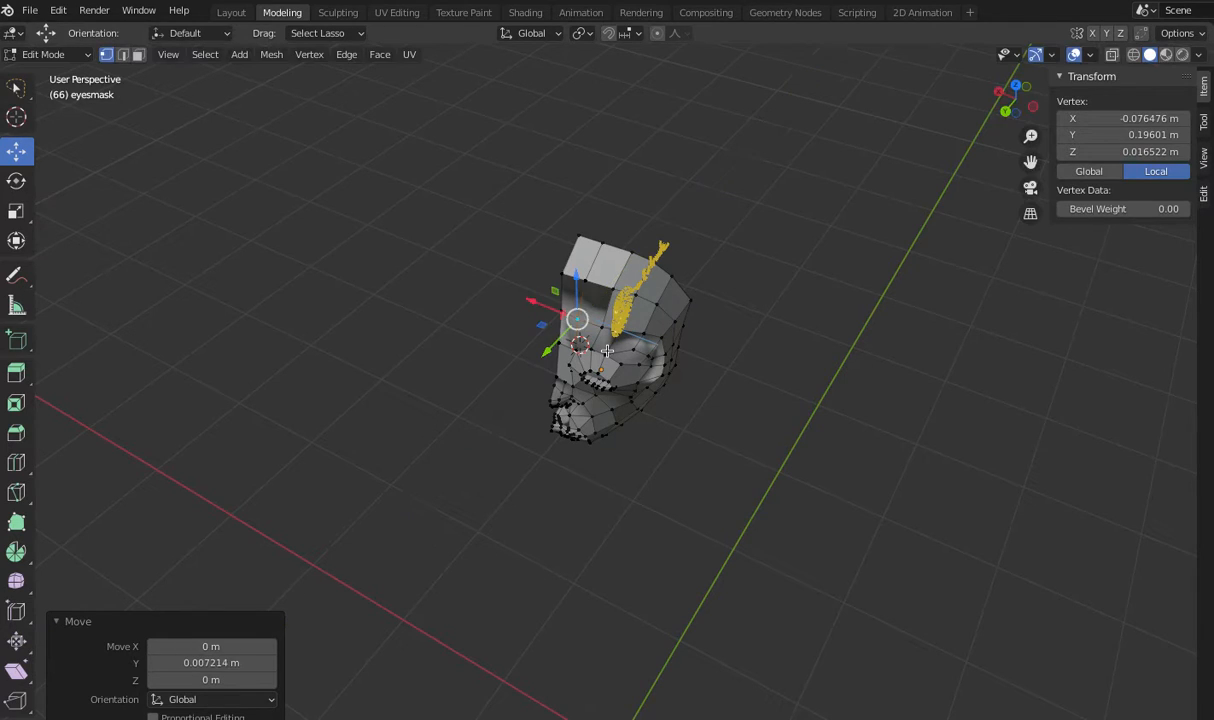
left_click(1005, 112)
left_click(874, 266)
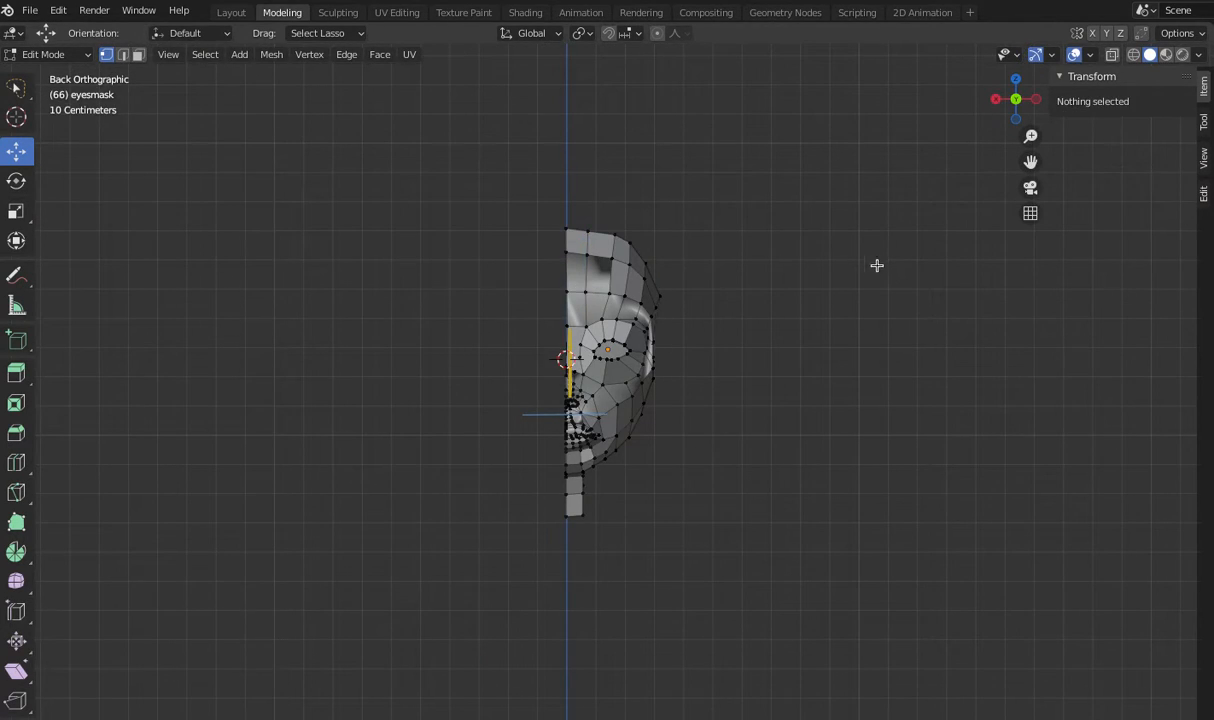
- In the left view, annotate the back of the head with dashed straight lines from the forehead's top to the neck, closing along the neck's base
left_click(1036, 100)
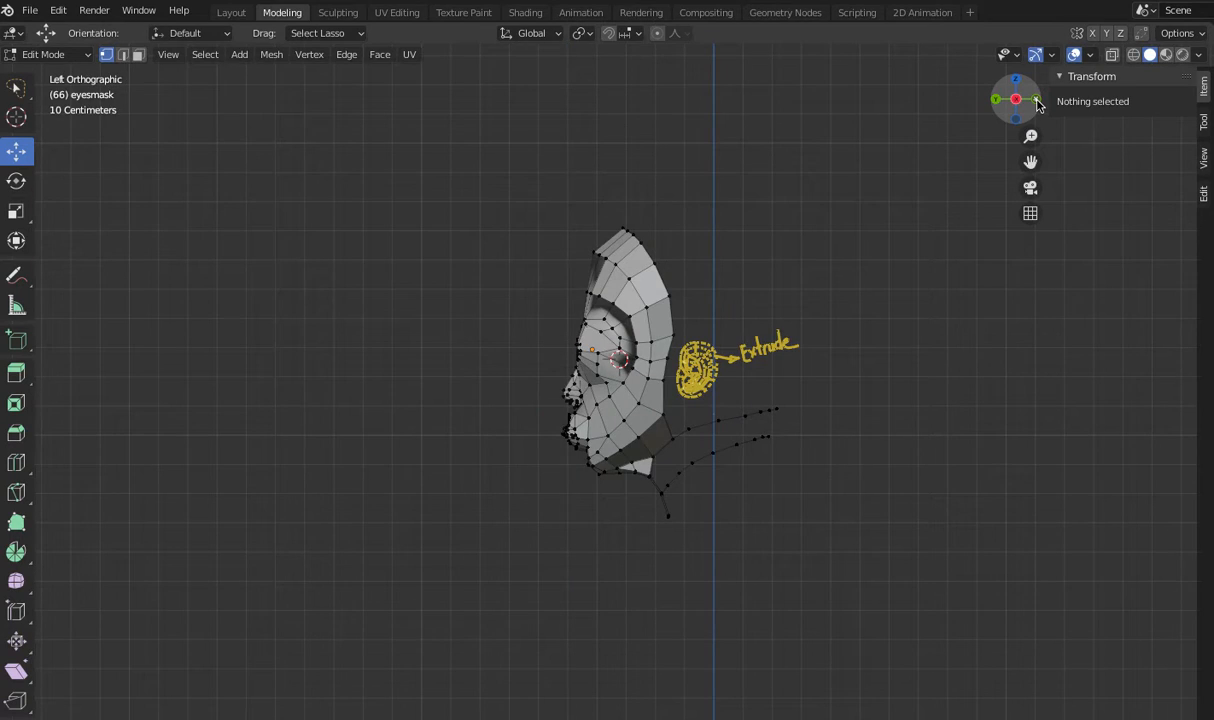
scroll(948, 260, "up", 4)
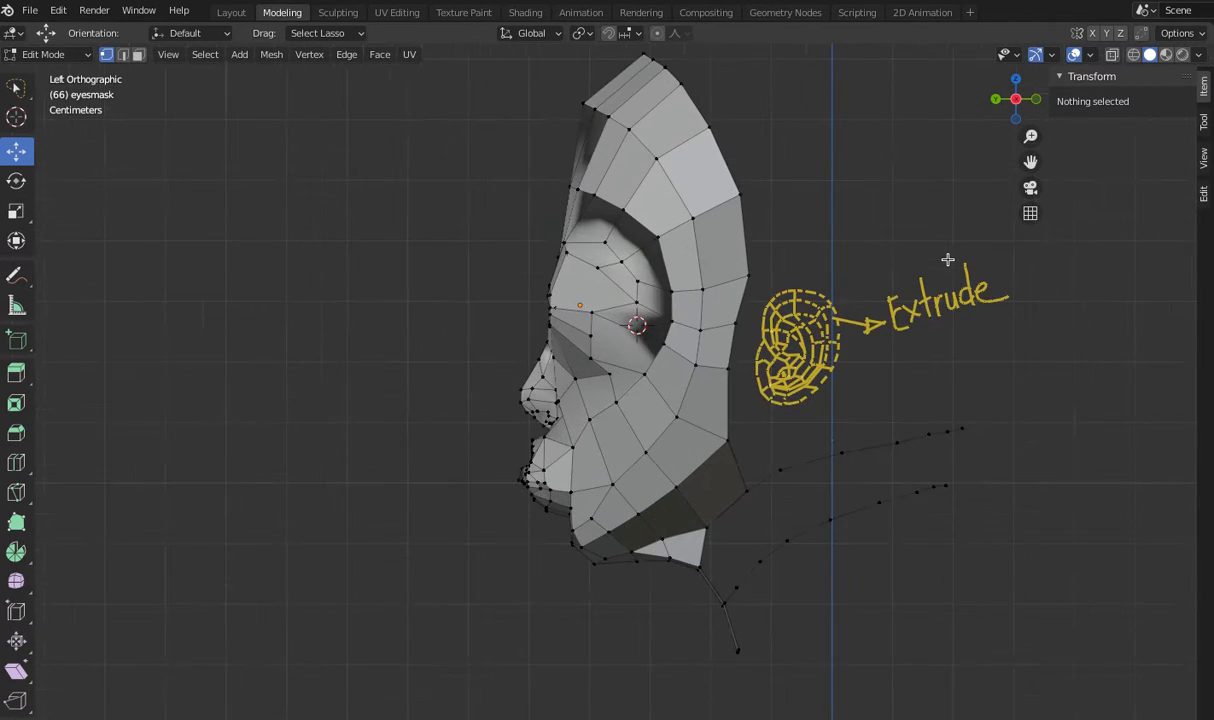
scroll(948, 260, "down", 2)
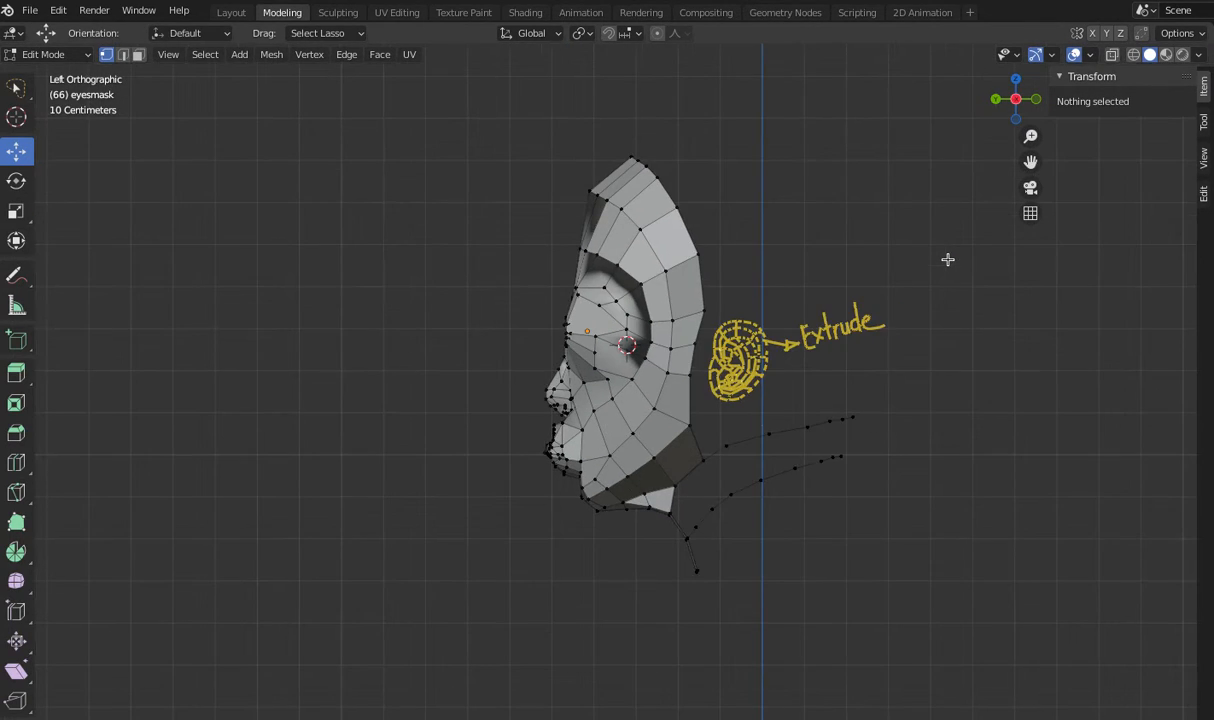
scroll(947, 270, "down", 2)
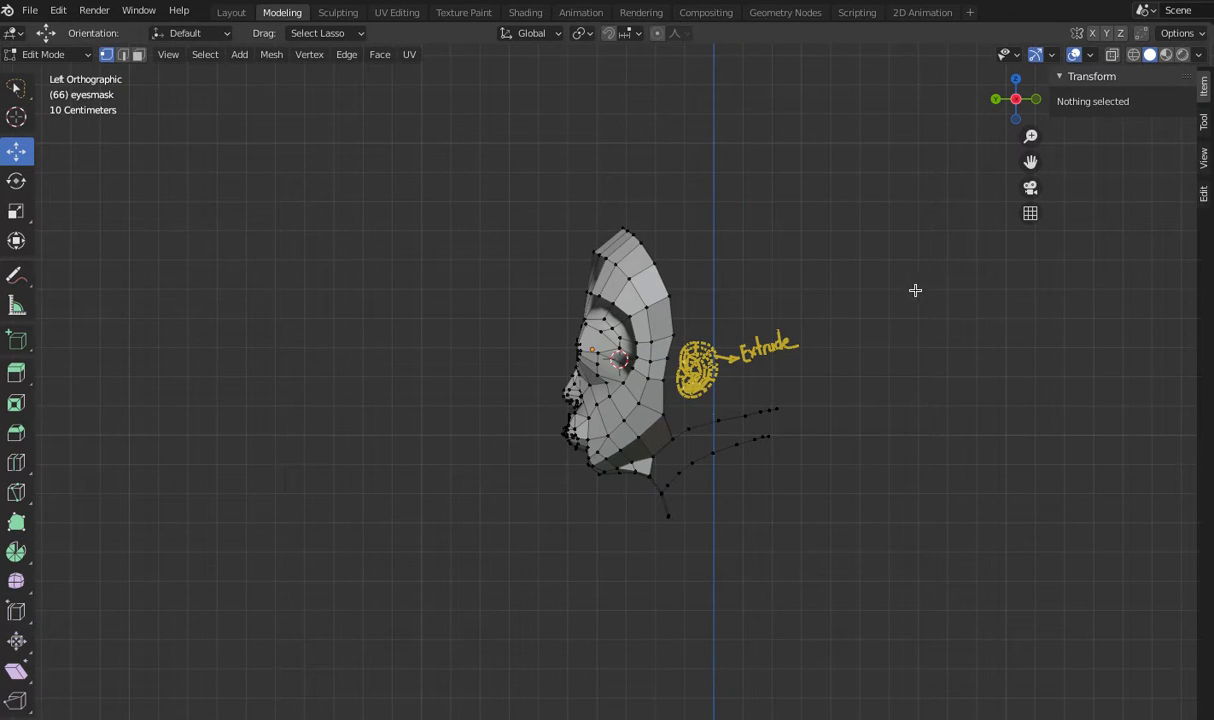
left_click(16, 276)
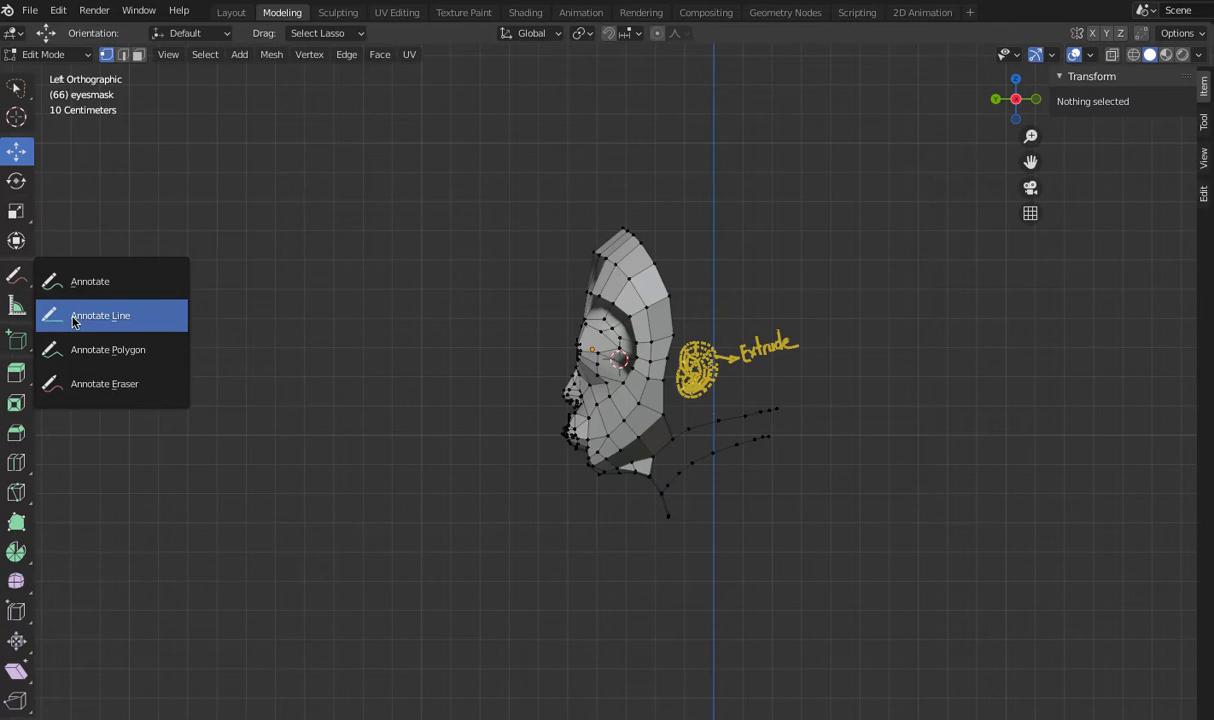
left_click(73, 318)
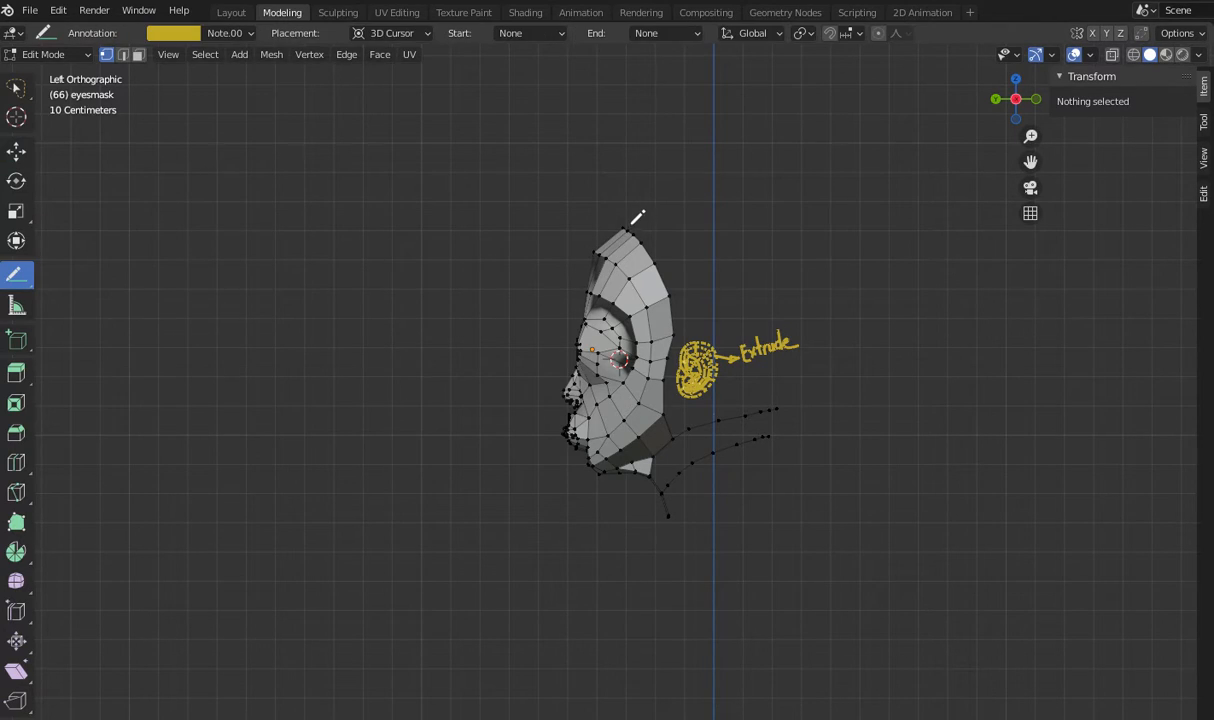
left_click(624, 228)
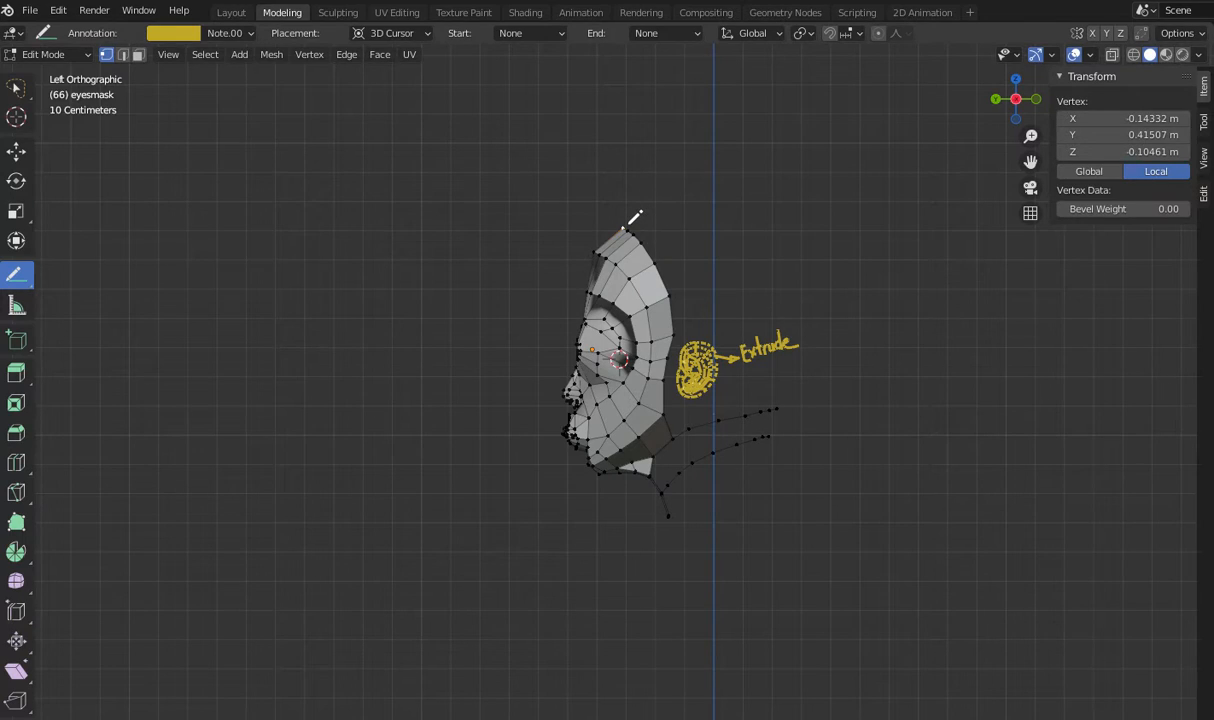
mouse_move(629, 223)
left_mouse_down()
mouse_move(691, 207)
mouse_move(779, 229)
mouse_move(808, 288)
left_mouse_up()
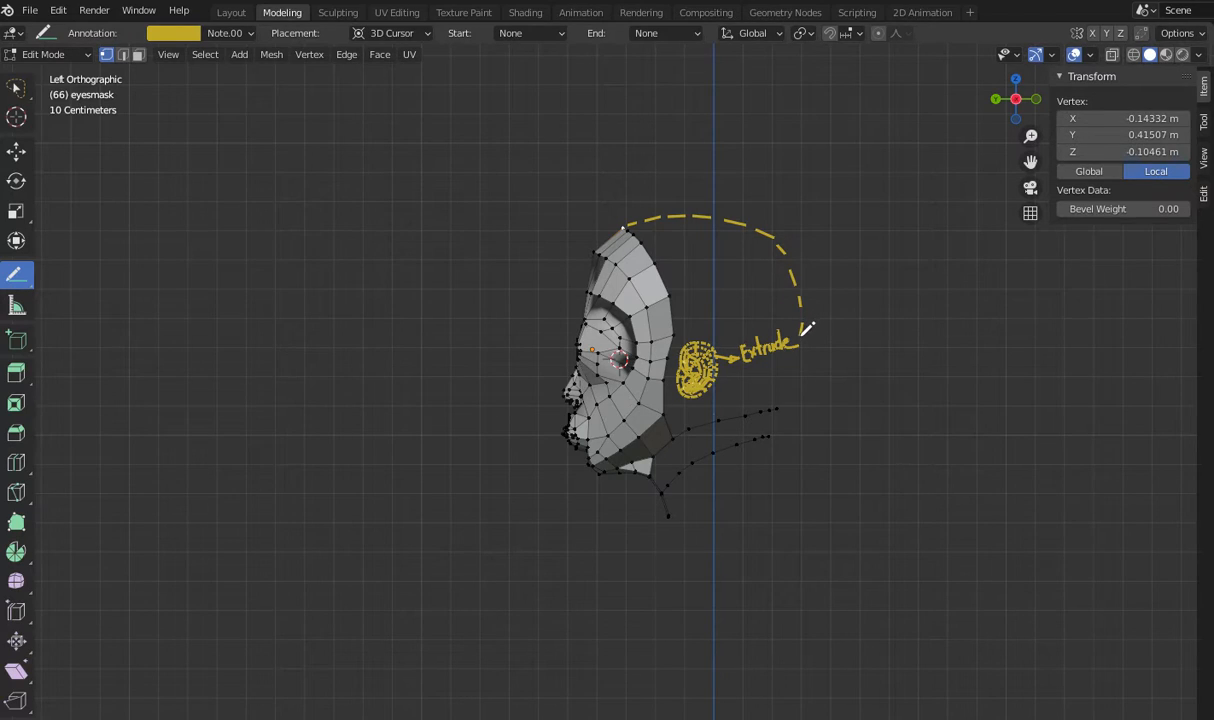
left_click_drag(803, 331, 798, 349)
left_click_drag(683, 514, 758, 490)
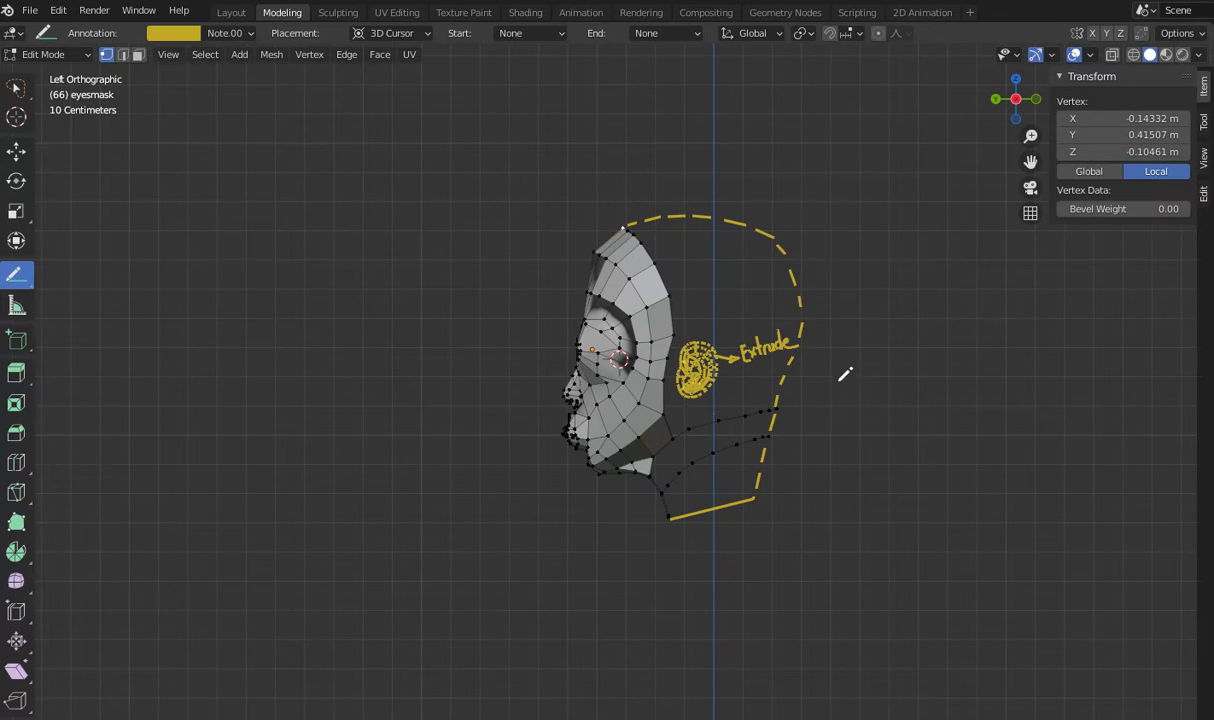
- Draw a freehand annotation outside the dashed head outline, curving from the forehead's top around the back of the skull to the nape
left_click(14, 273)
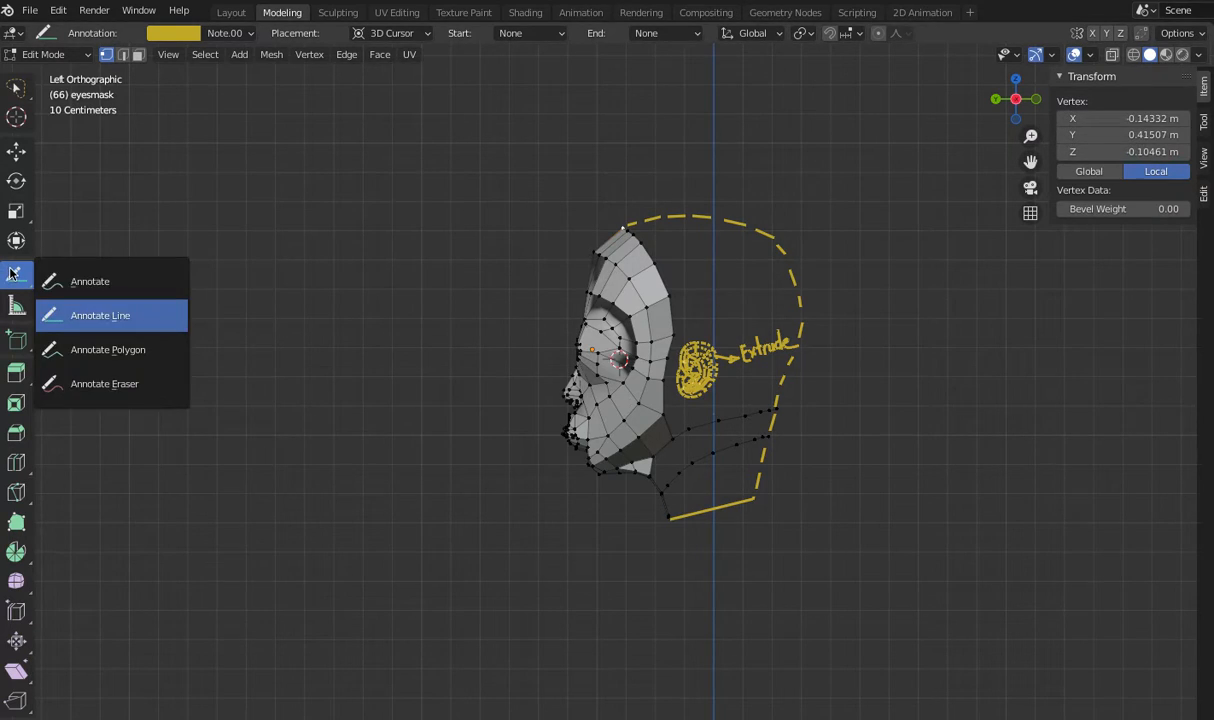
left_click(75, 281)
mouse_move(624, 217)
left_mouse_down()
mouse_move(722, 197)
mouse_move(805, 235)
mouse_move(836, 310)
mouse_move(822, 372)
mouse_move(801, 395)
left_mouse_up()
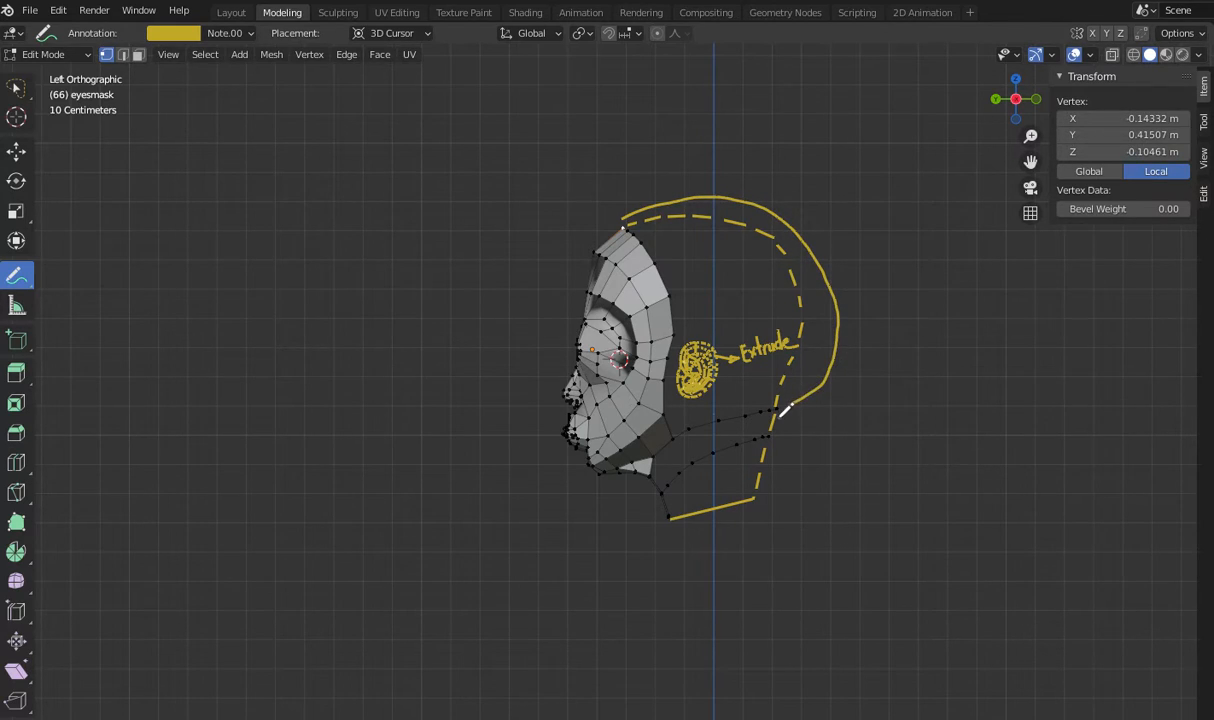
scroll(910, 410, "down", 2)
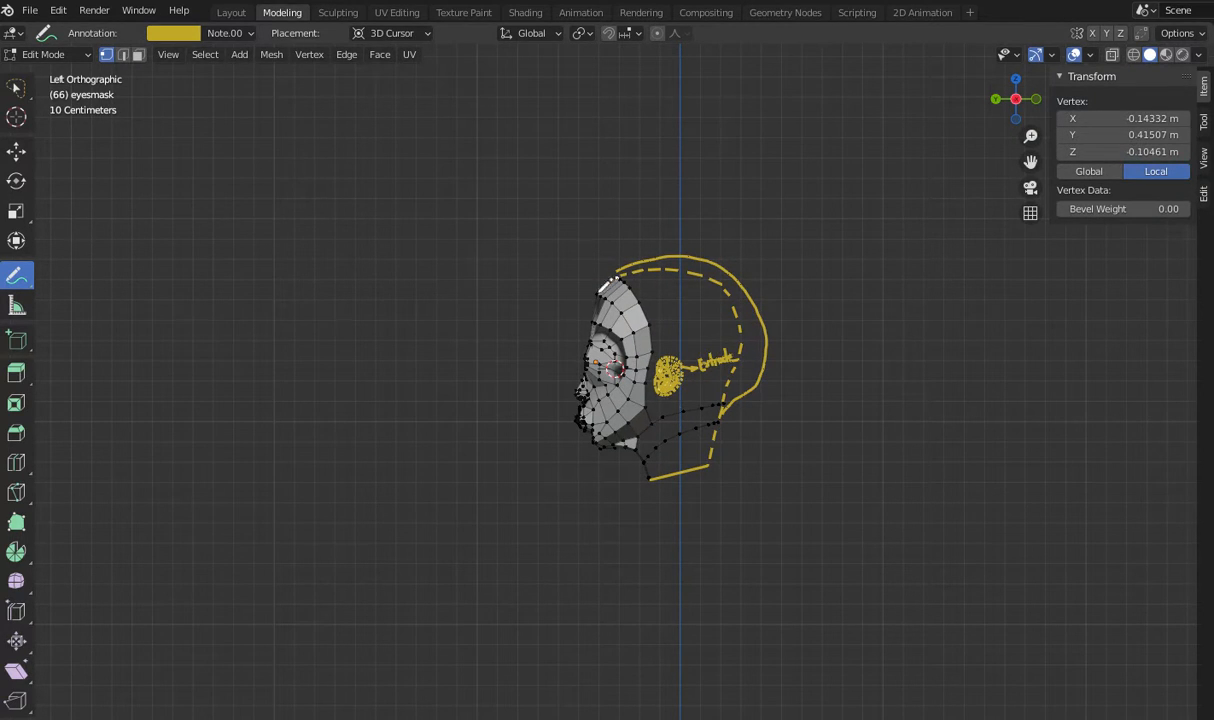
- Return to the Move tool and examine the half head from the front and back, including the inner side of the eye area
left_click(14, 148)
left_click_drag(995, 103, 925, 107)
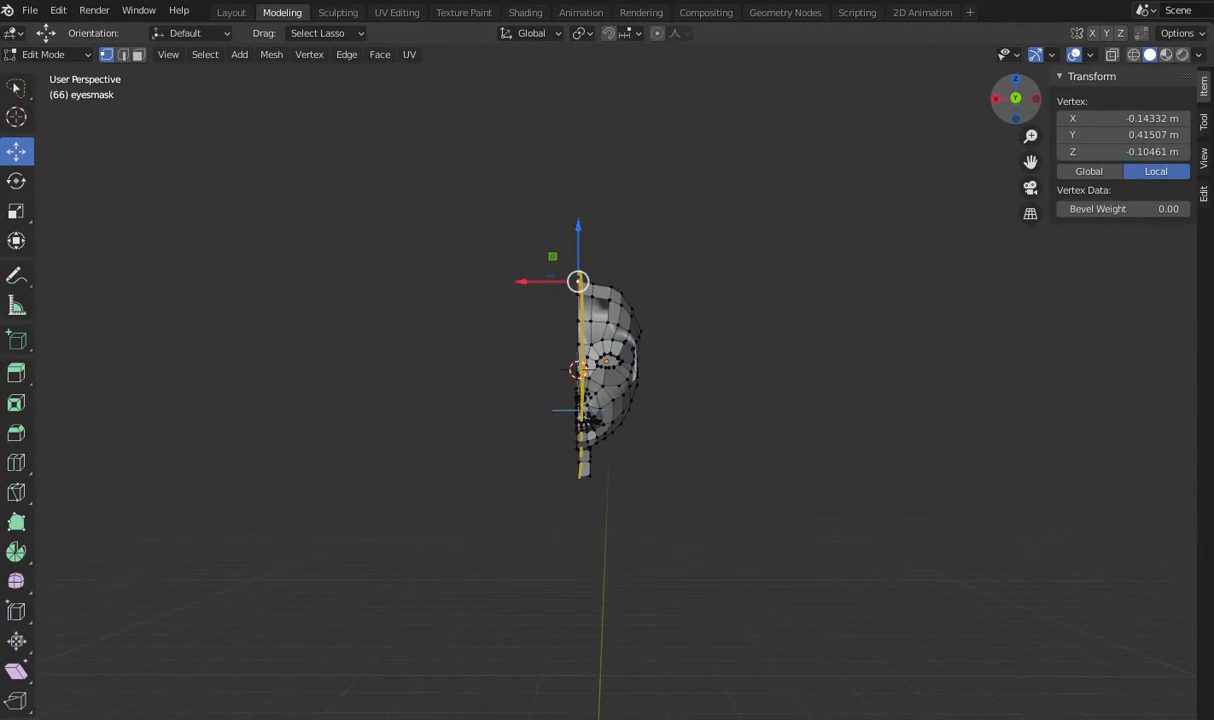
left_click(1016, 99)
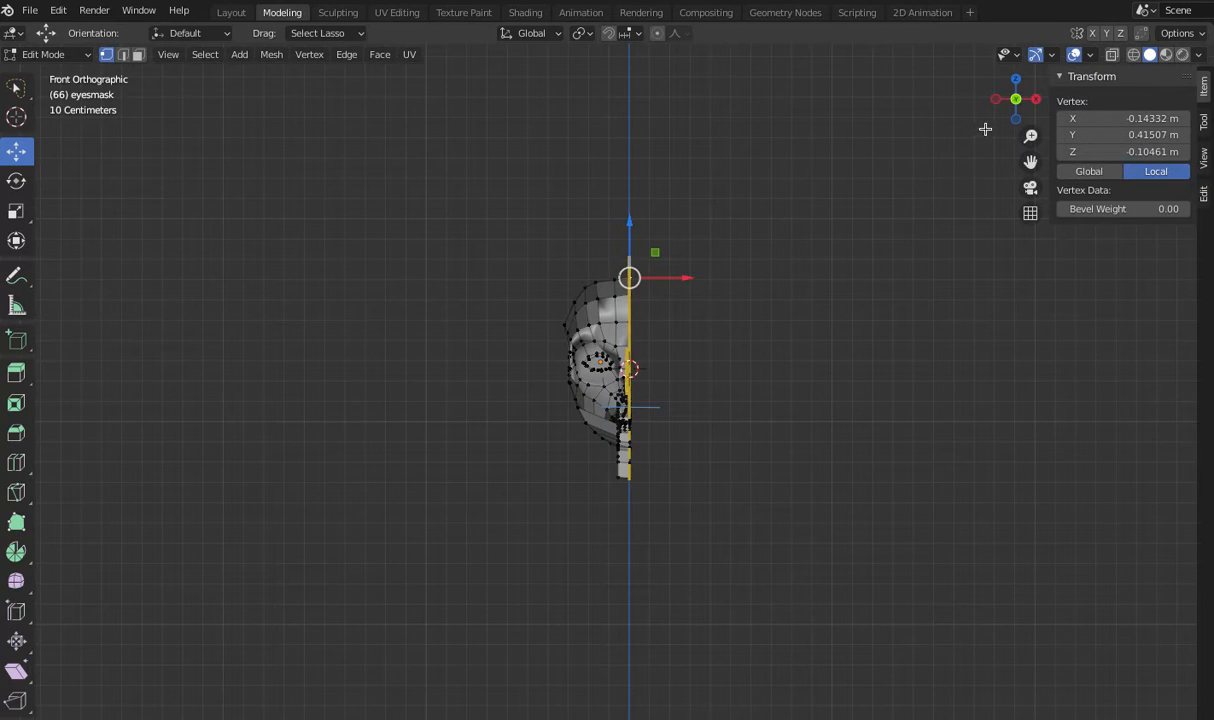
left_click(1016, 99)
scroll(825, 234, "up", 3)
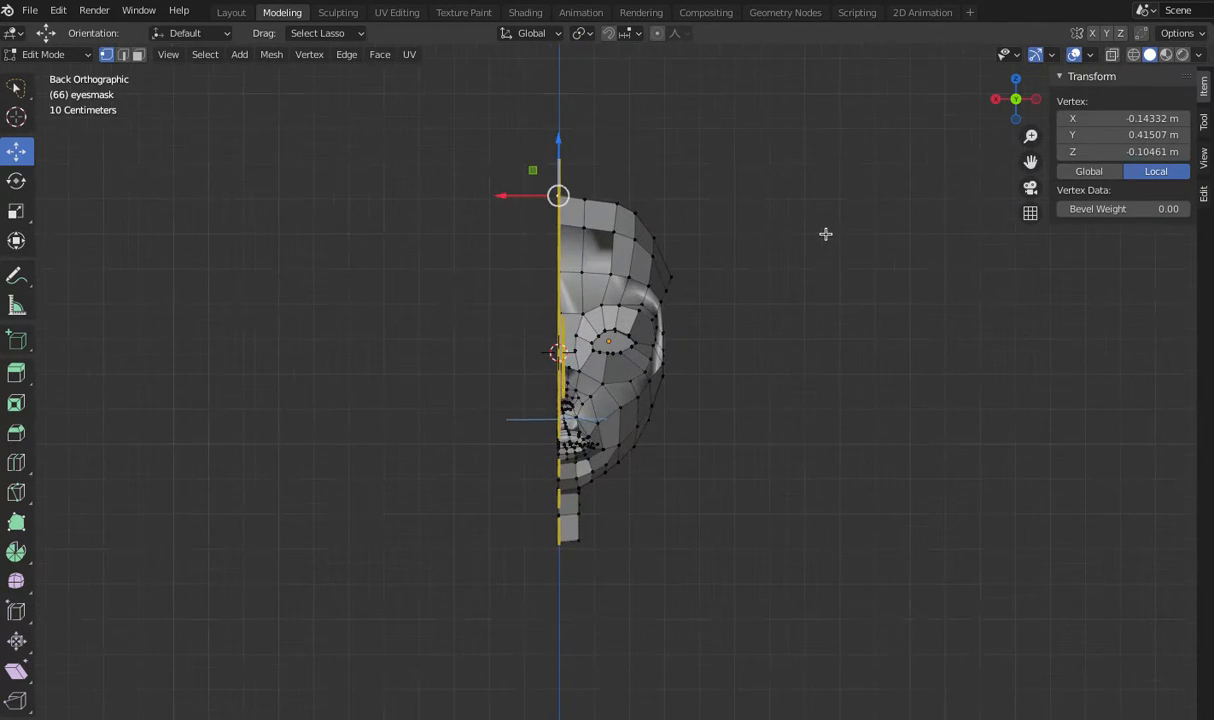
left_click_drag(1016, 105, 615, 122)
left_click(1016, 102)
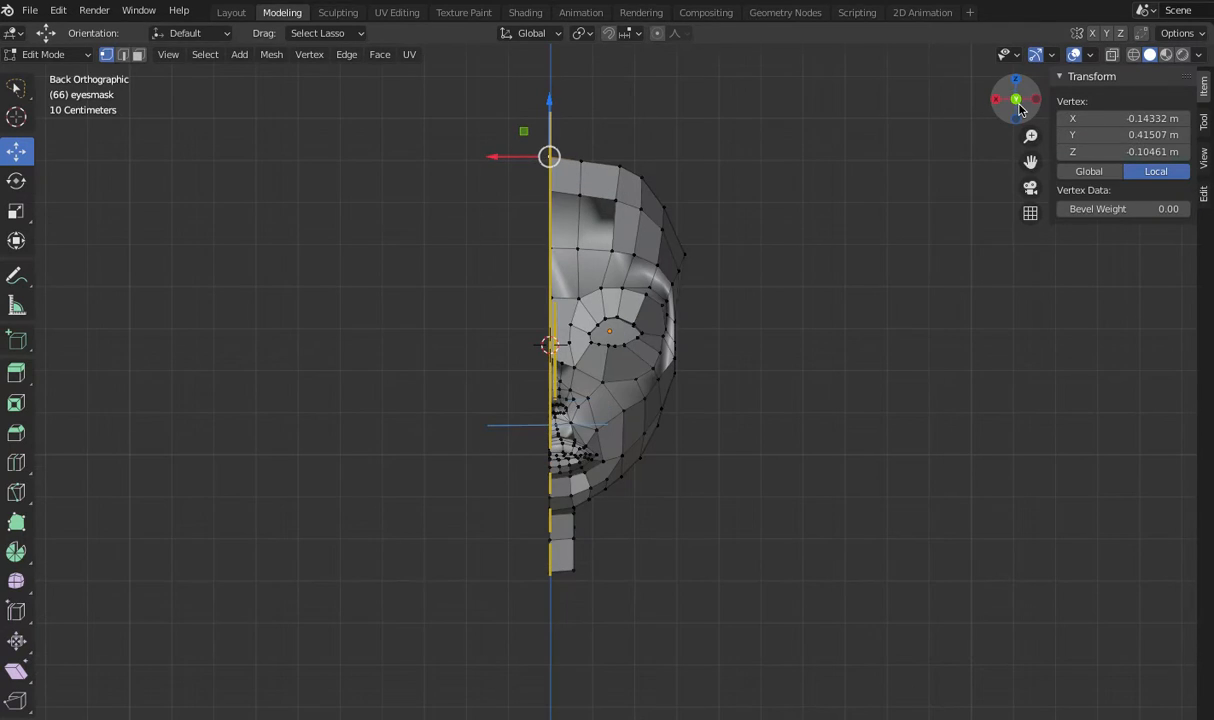
scroll(786, 237, "up", 2)
scroll(784, 238, "up", 2)
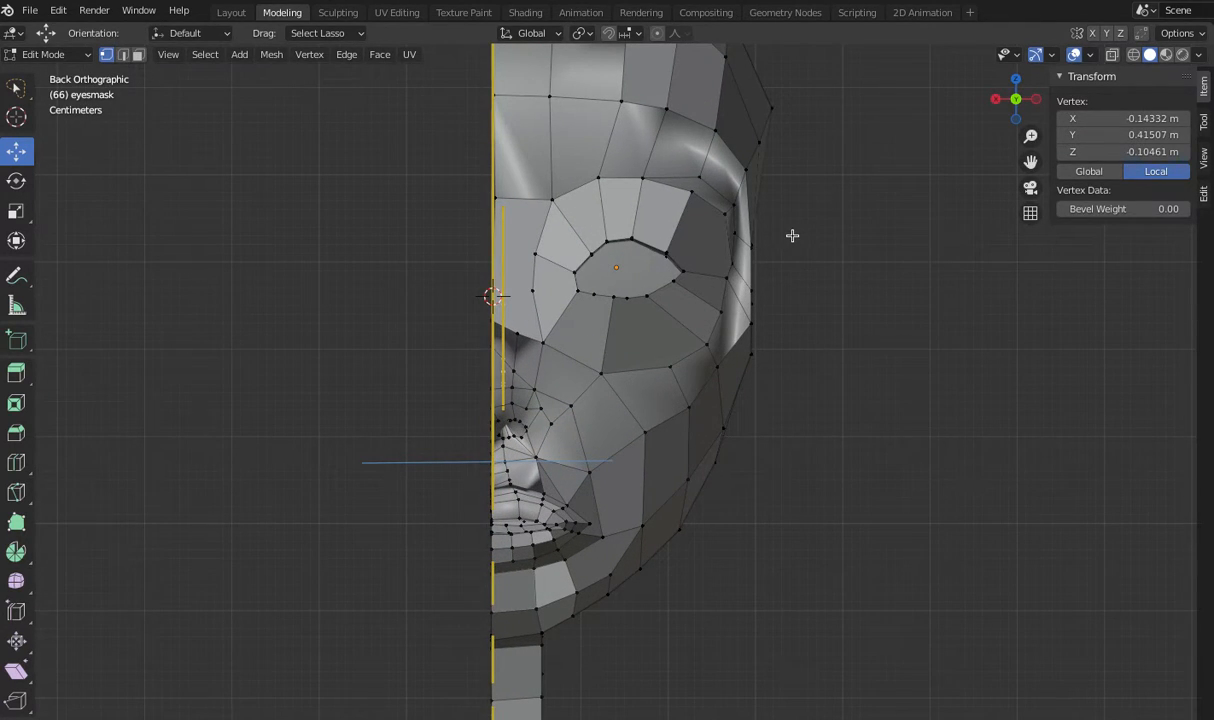
mouse_move(1010, 100)
left_mouse_down()
mouse_move(995, 102)
mouse_move(1160, 116)
mouse_move(975, 115)
mouse_move(880, 145)
mouse_move(580, 158)
mouse_move(957, 104)
left_mouse_up()
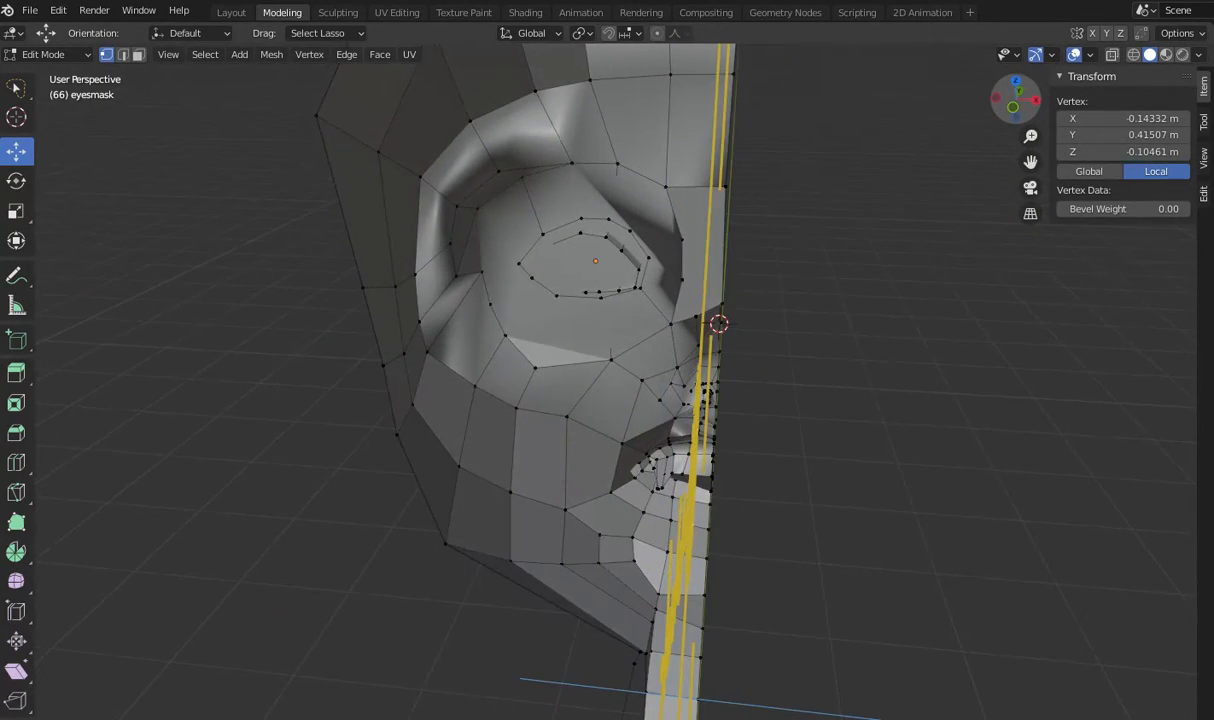
- Enable X-ray and delete the stray vertex above the outer eye corner to remove the face covering the eye opening
left_click(1112, 55)
scroll(844, 190, "up", 5)
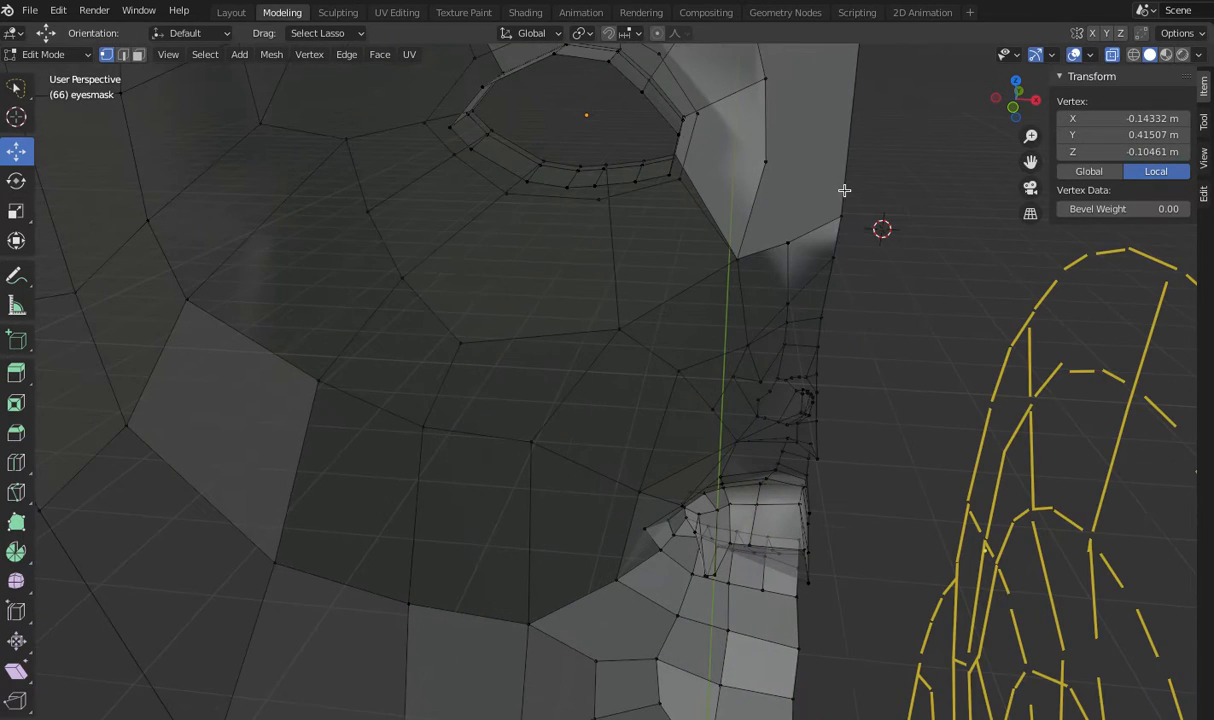
scroll(844, 190, "down", 4)
left_click_drag(1011, 108, 985, 215)
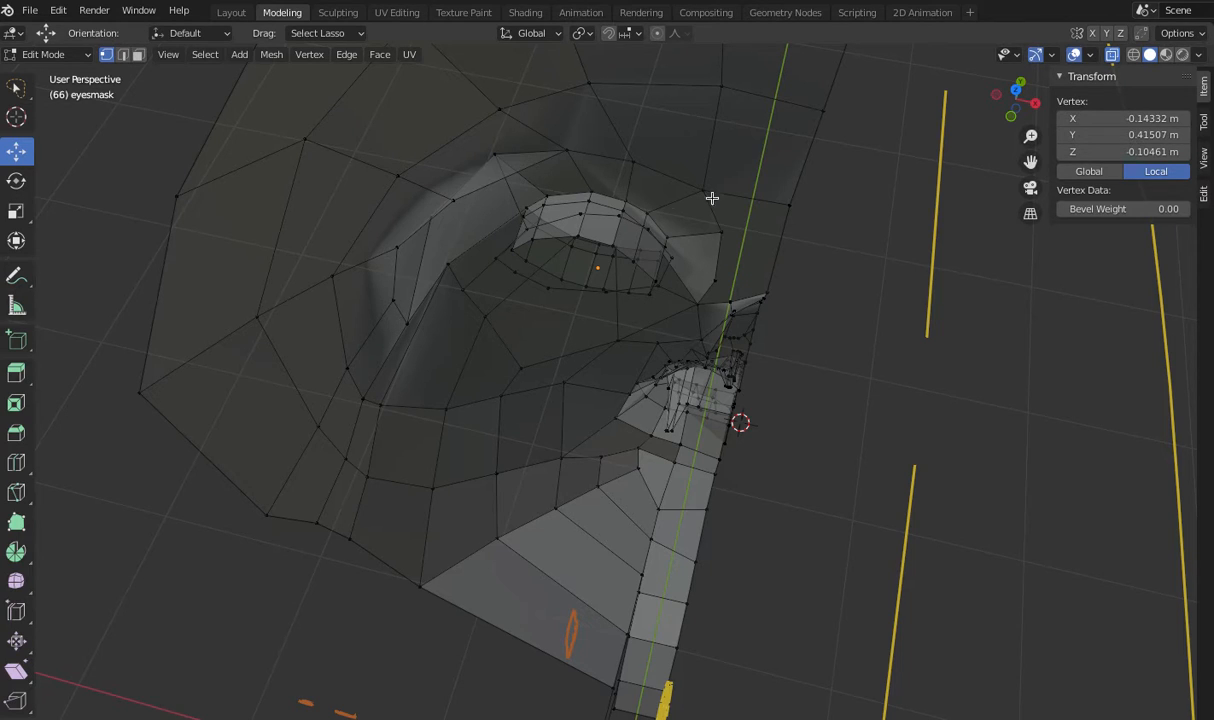
left_click_drag(1014, 94, 925, 106)
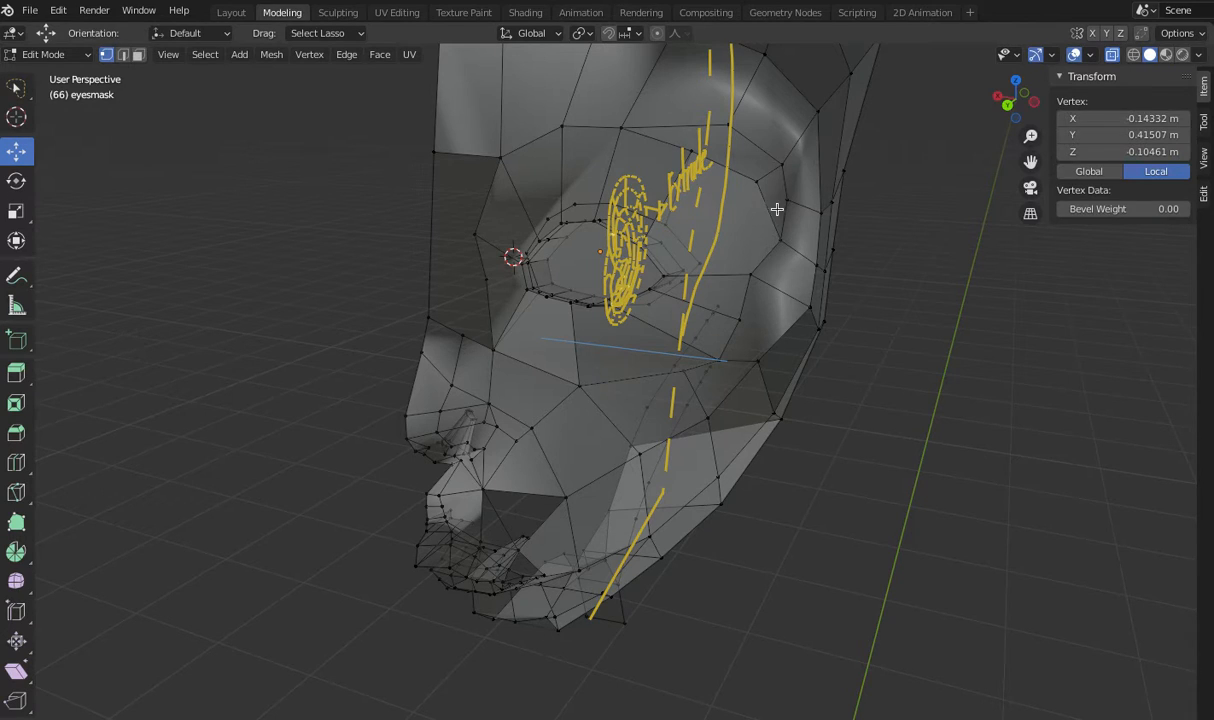
left_click_drag(1012, 100, 990, 104)
left_click(651, 197)
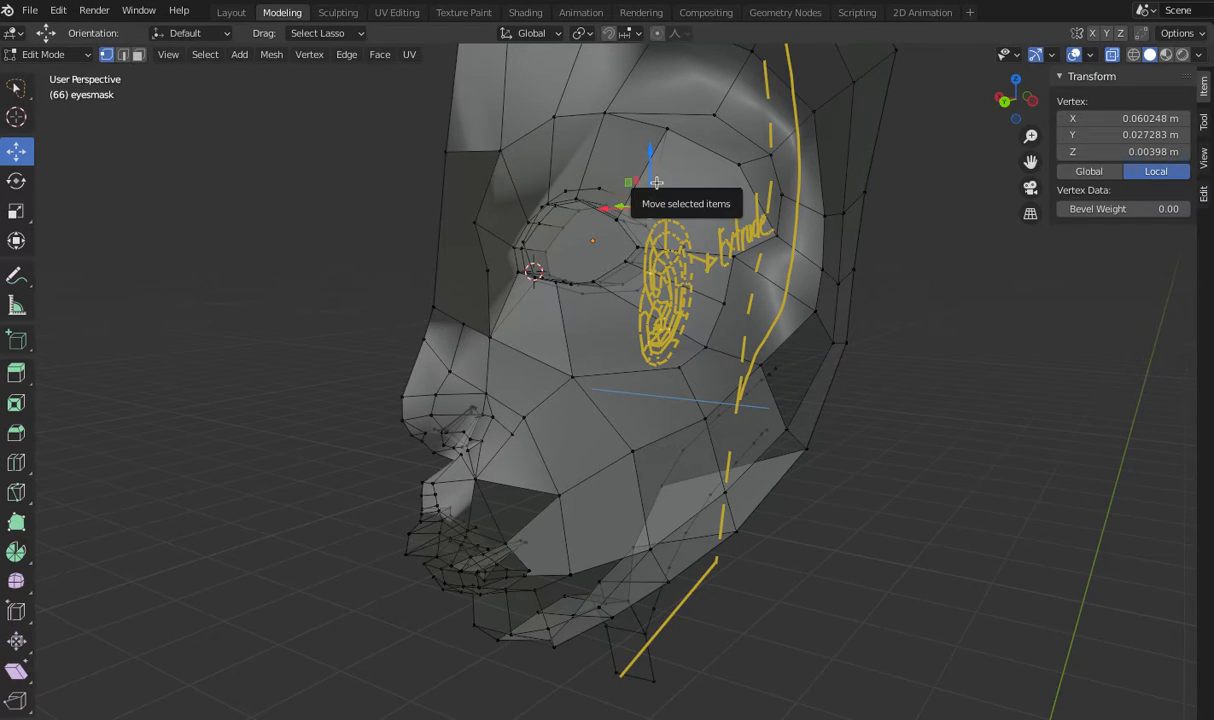
right_click(650, 206)
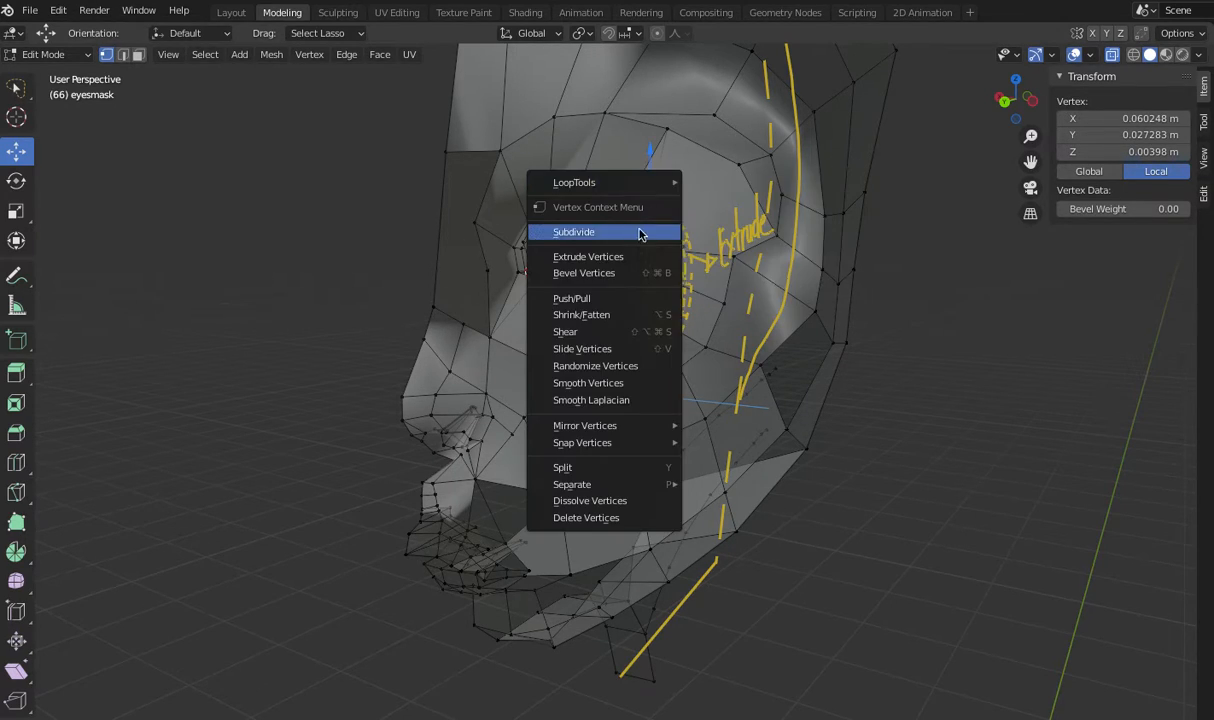
left_click(562, 522)
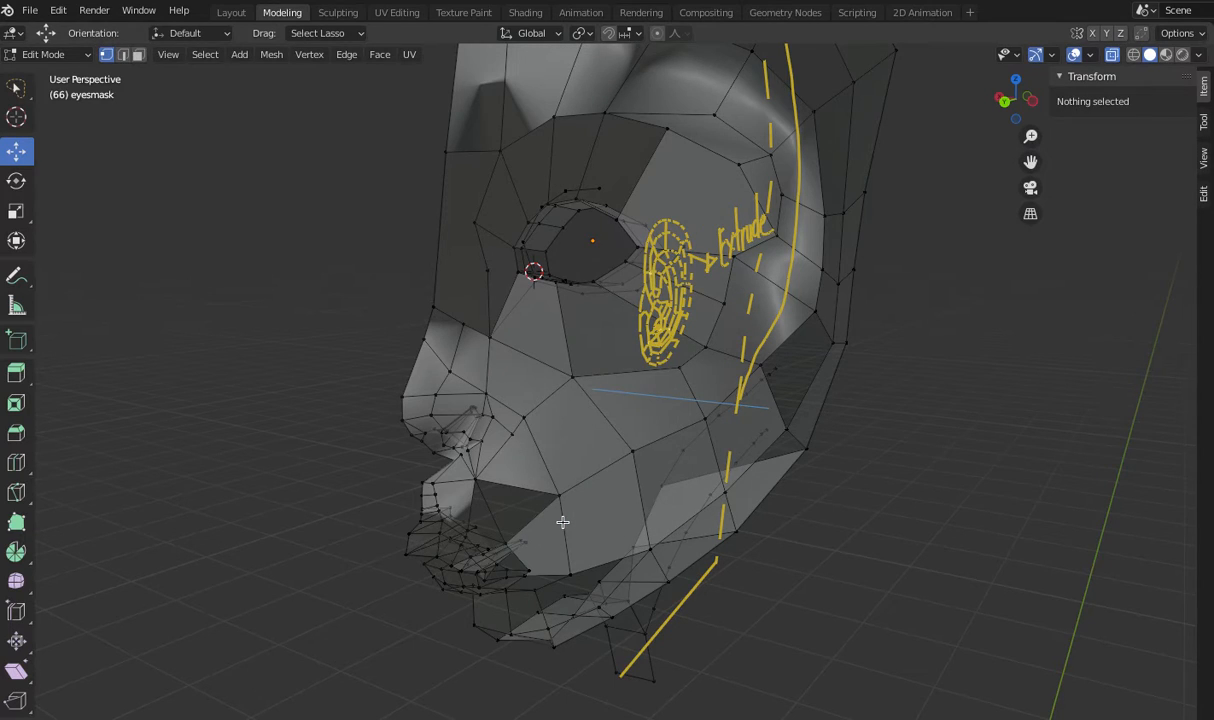
- Check the cleared eye opening in the back view and turn X-ray off
left_click(1001, 105)
scroll(957, 175, "up", 3)
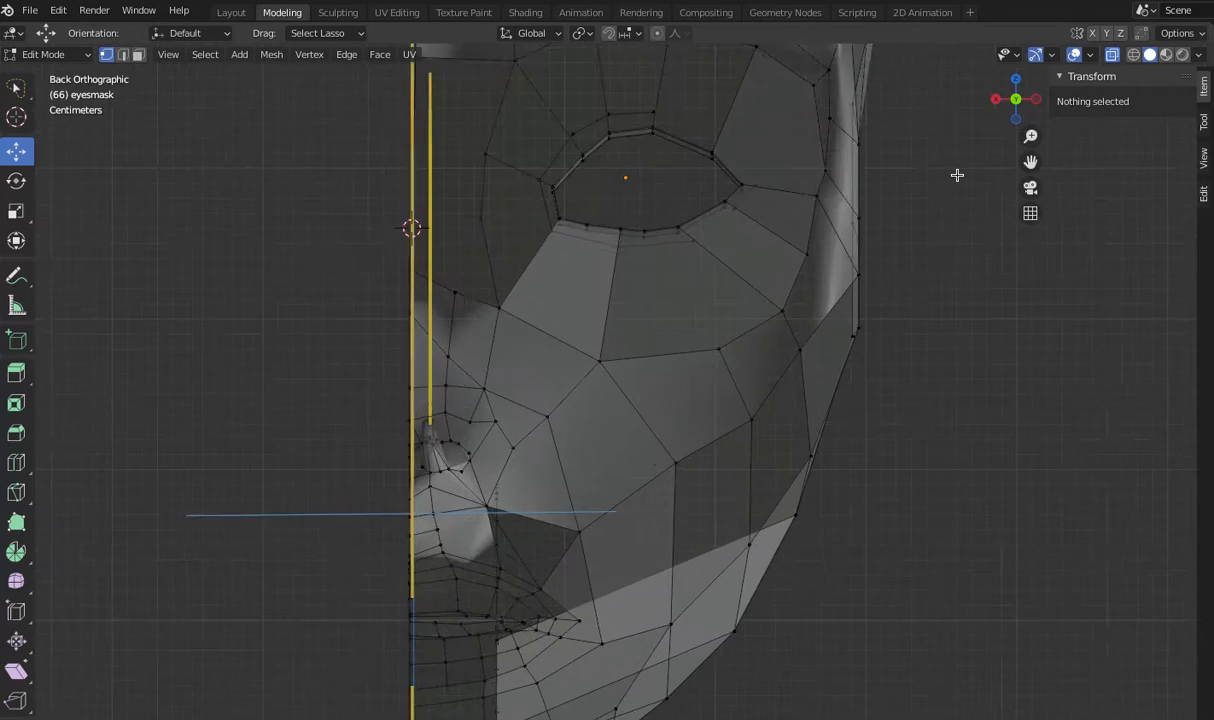
scroll(957, 175, "down", 3)
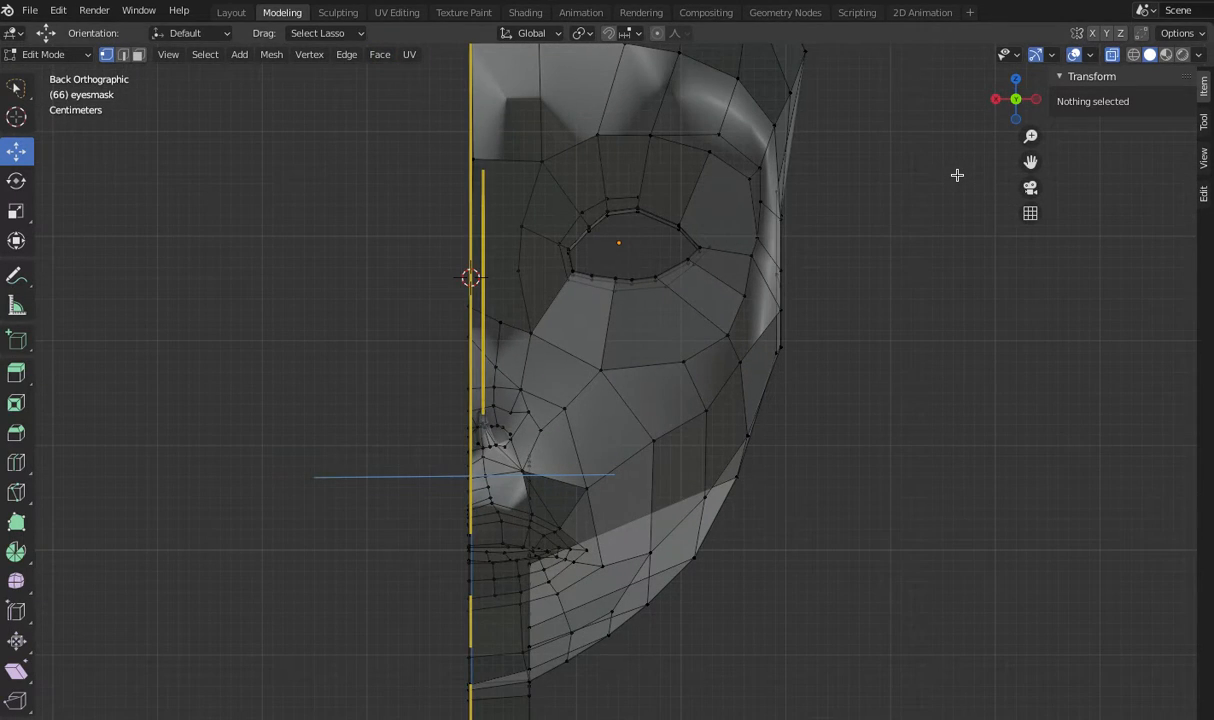
left_click(1114, 58)
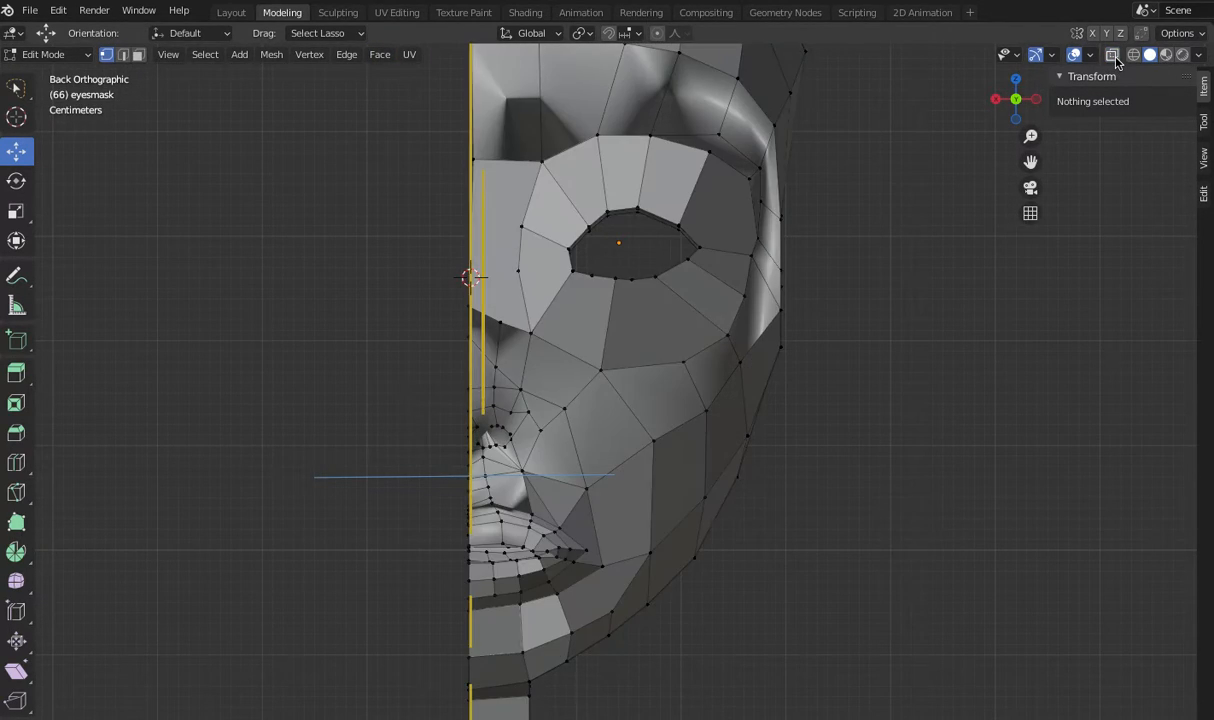
scroll(921, 173, "down", 2)
- Delete the two stray vertices along the inner side of the eye opening's upper rim, one after the other
mouse_move(1014, 98)
left_mouse_down()
mouse_move(989, 123)
mouse_move(800, 160)
mouse_move(680, 125)
mouse_move(450, 115)
mouse_move(515, 150)
mouse_move(520, 260)
mouse_move(520, 242)
left_mouse_up()
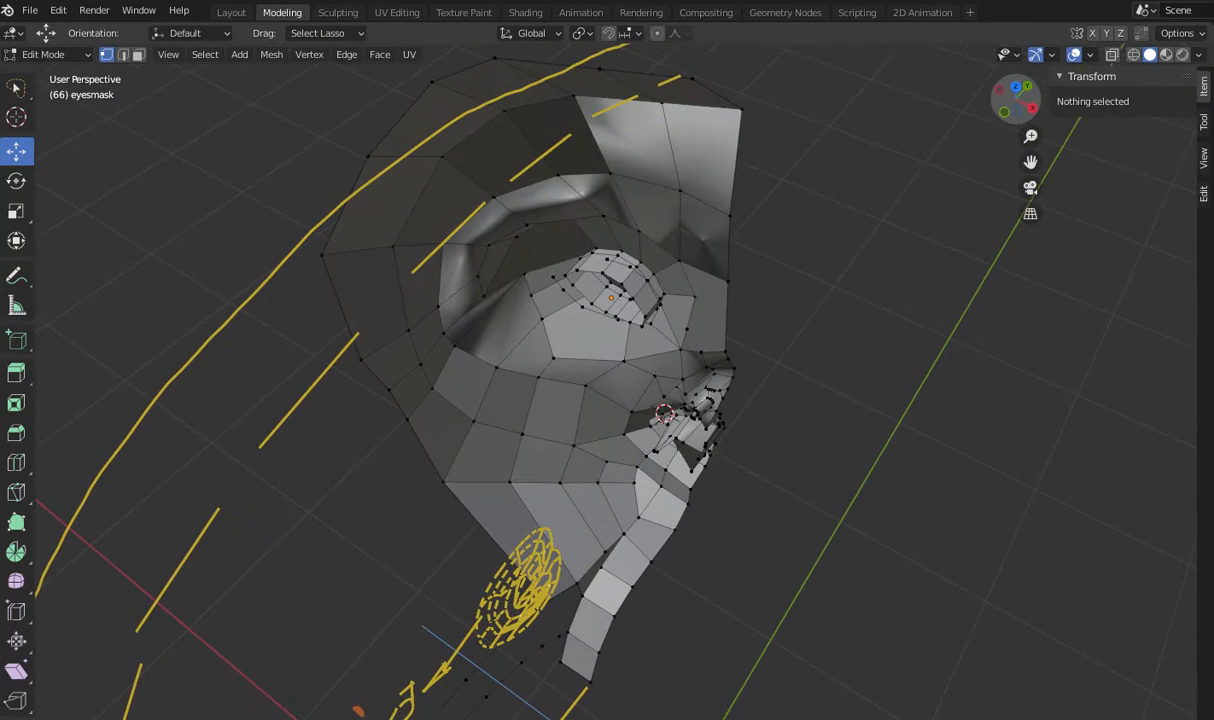
left_click(609, 258)
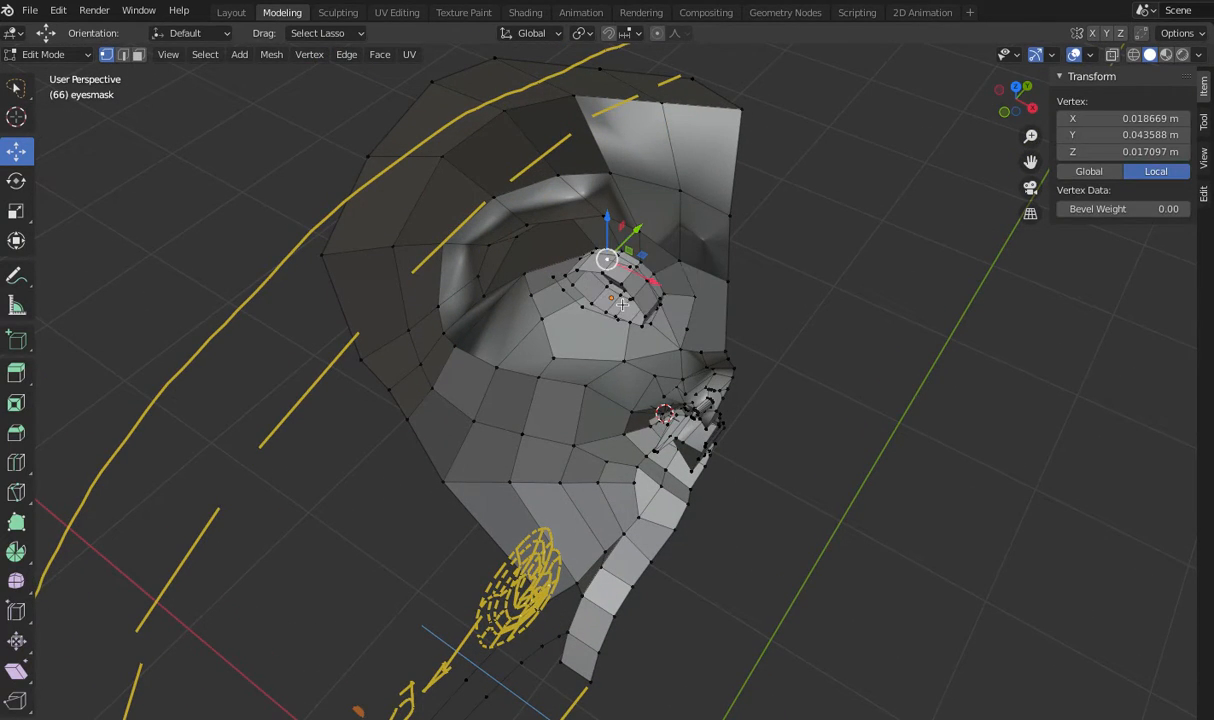
left_click(630, 267)
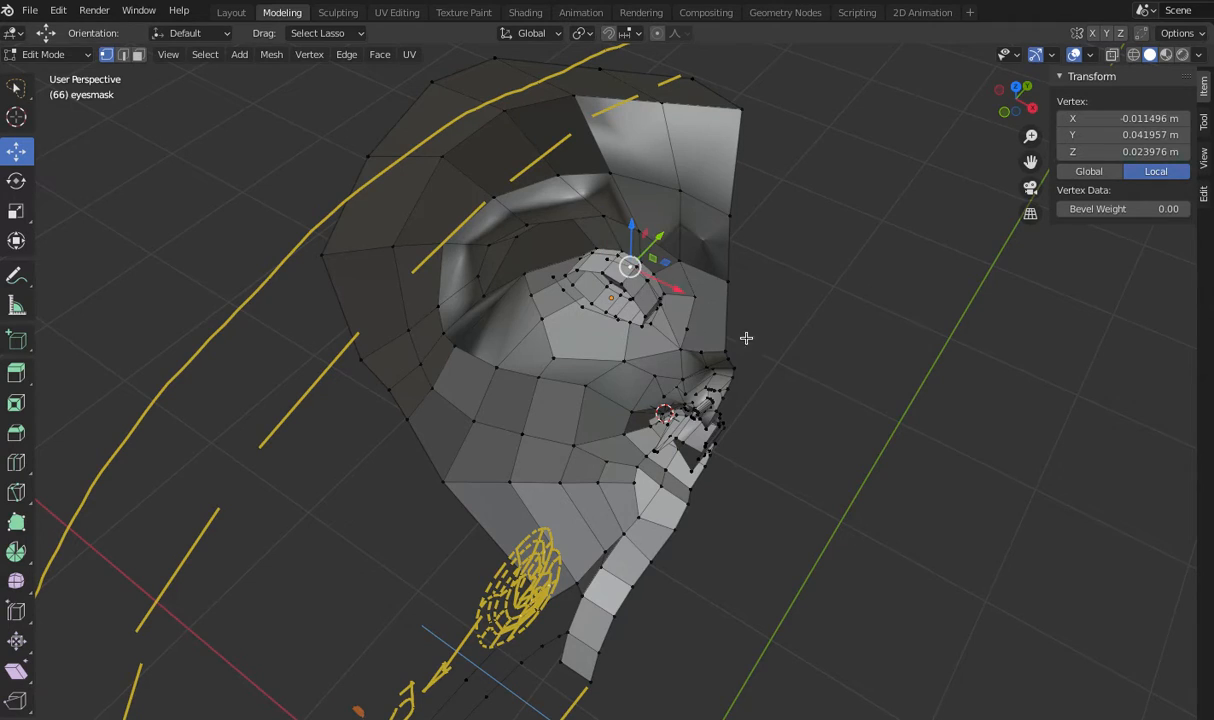
scroll(801, 338, "up", 1)
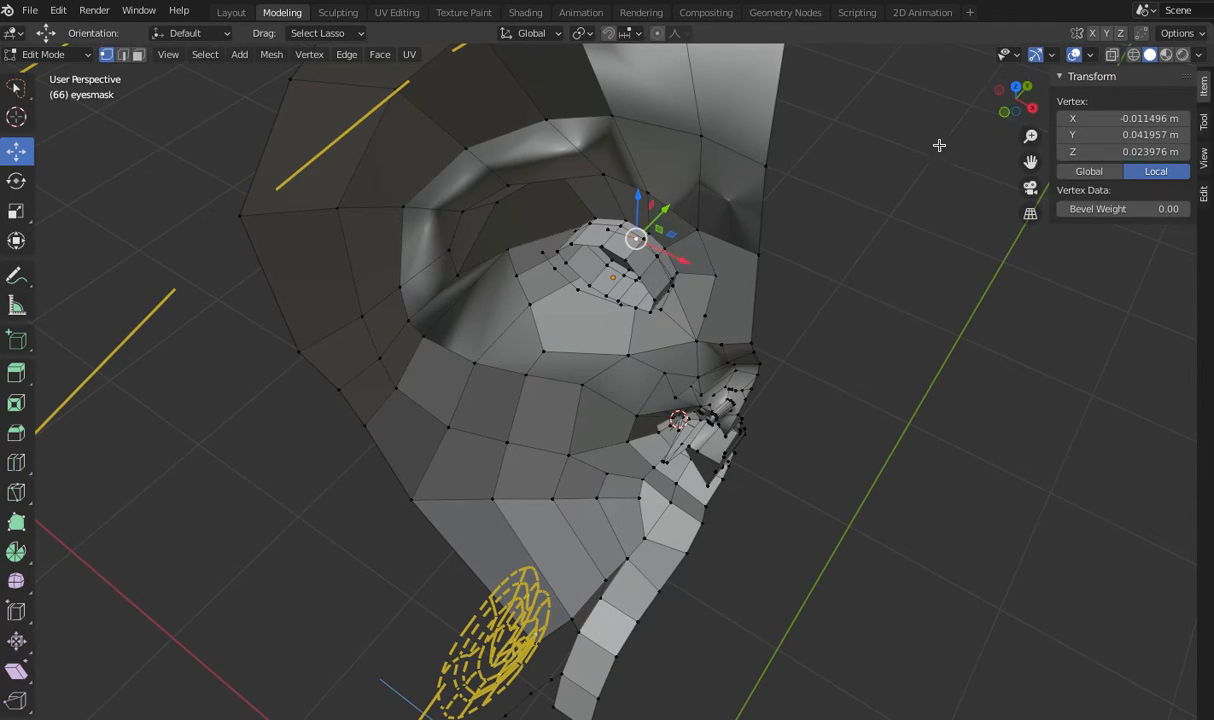
right_click(658, 251)
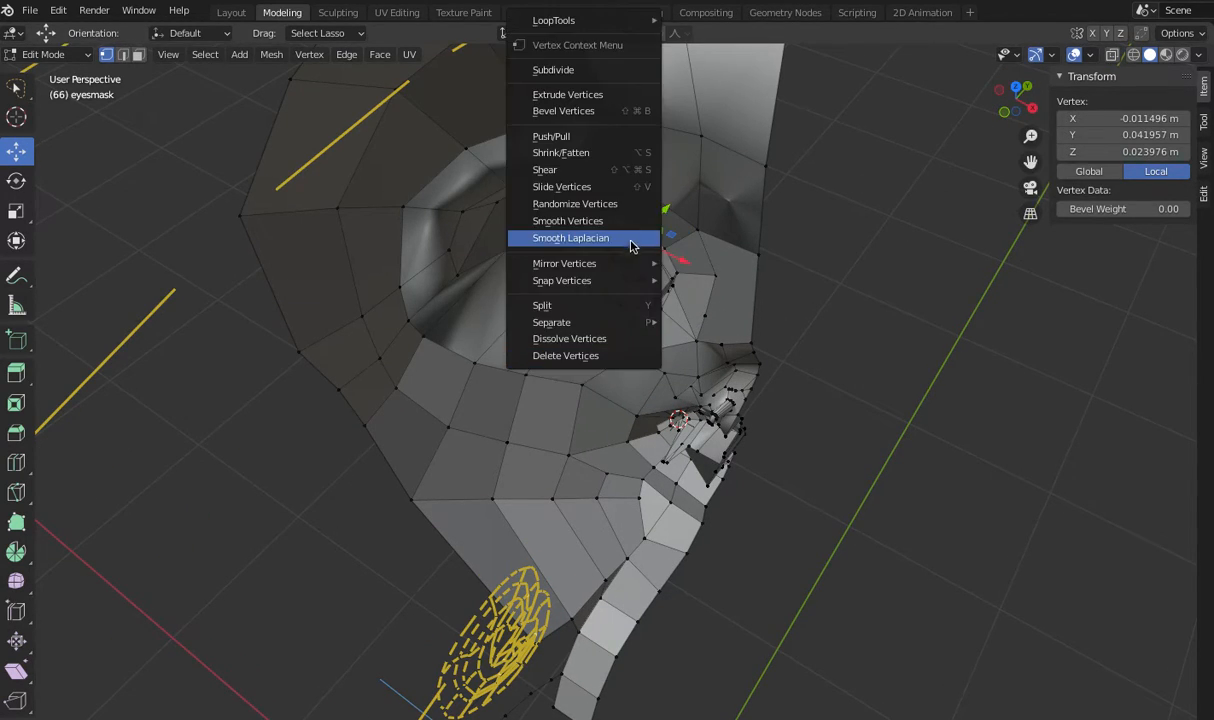
left_click(573, 357)
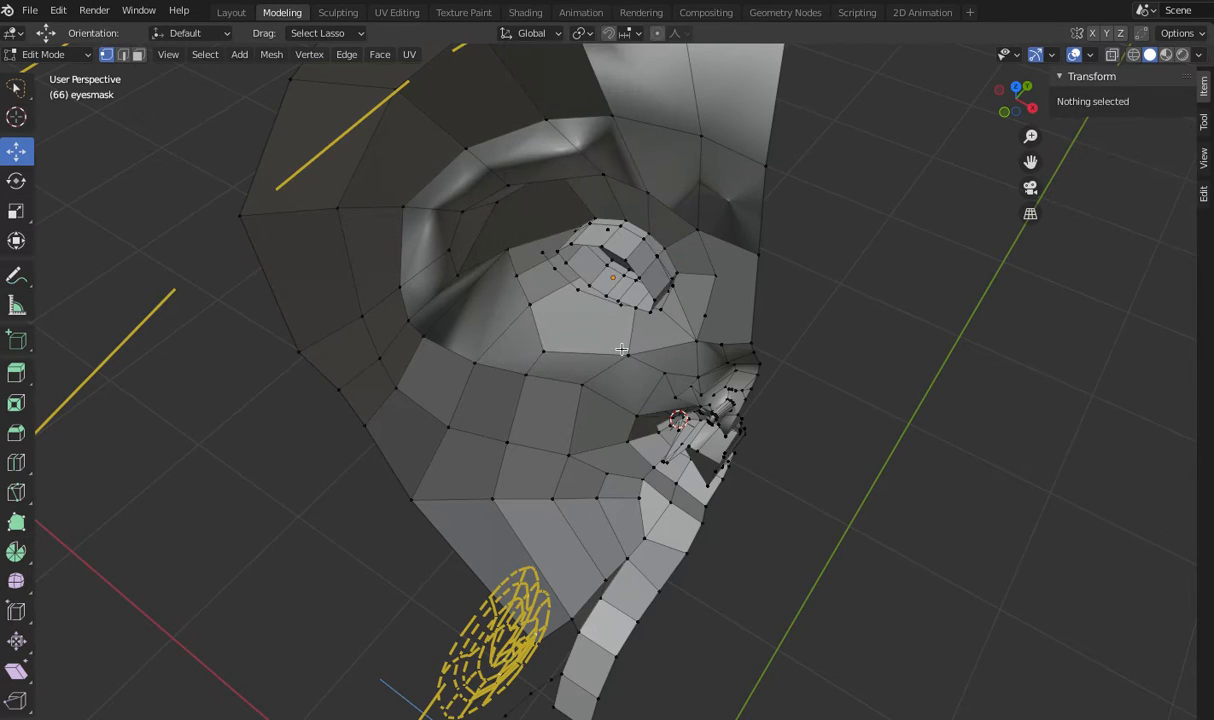
left_click(606, 228)
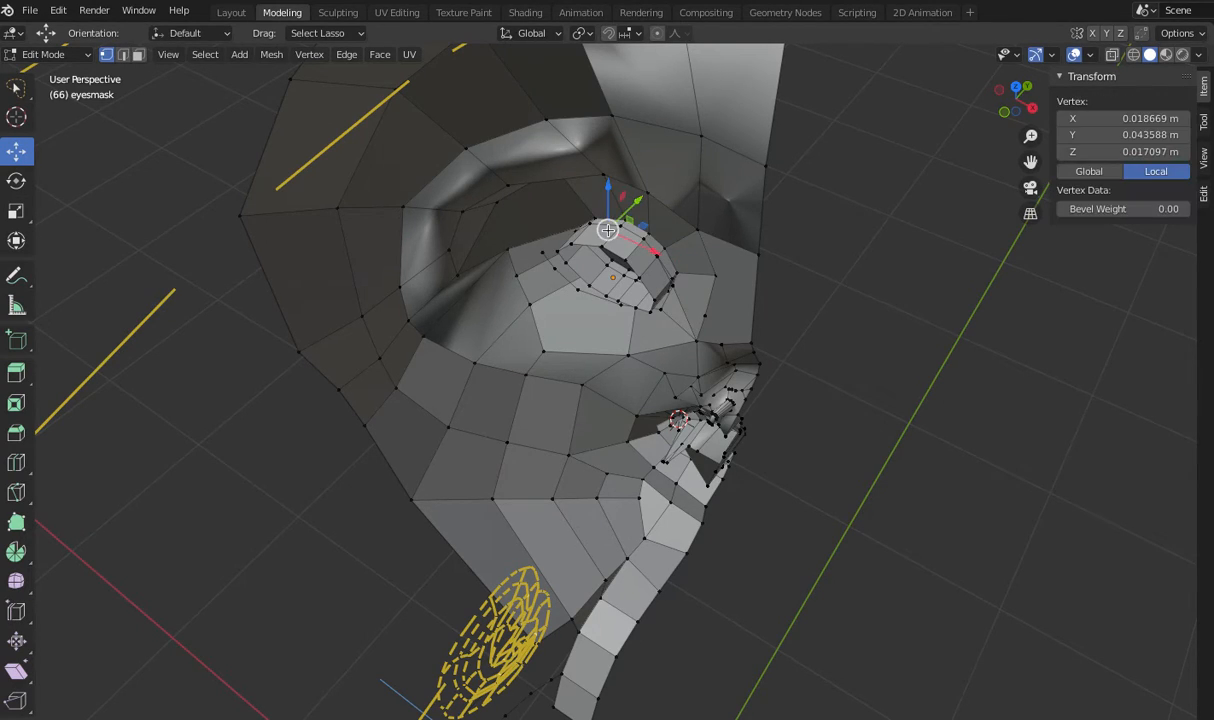
right_click(576, 238)
left_click(545, 357)
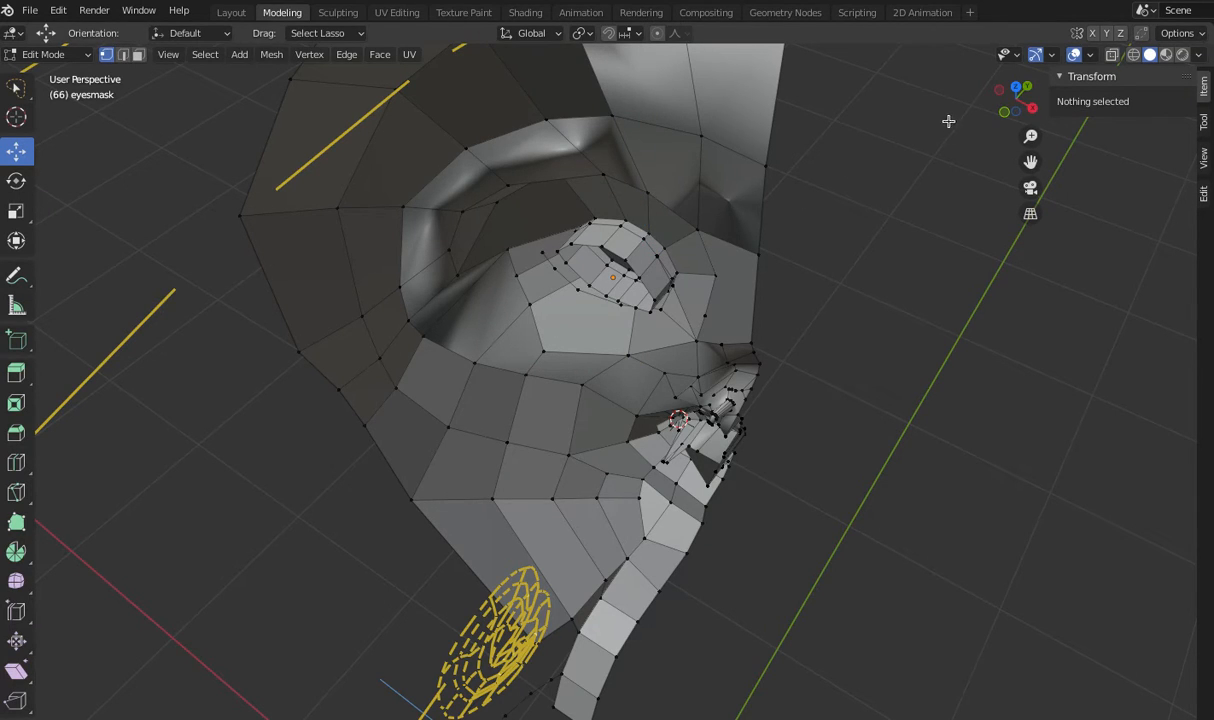
- Delete the two connected stray vertices behind the eye opening near its inner corner
mouse_move(1014, 97)
left_mouse_down()
mouse_move(970, 105)
mouse_move(1007, 114)
left_mouse_up()
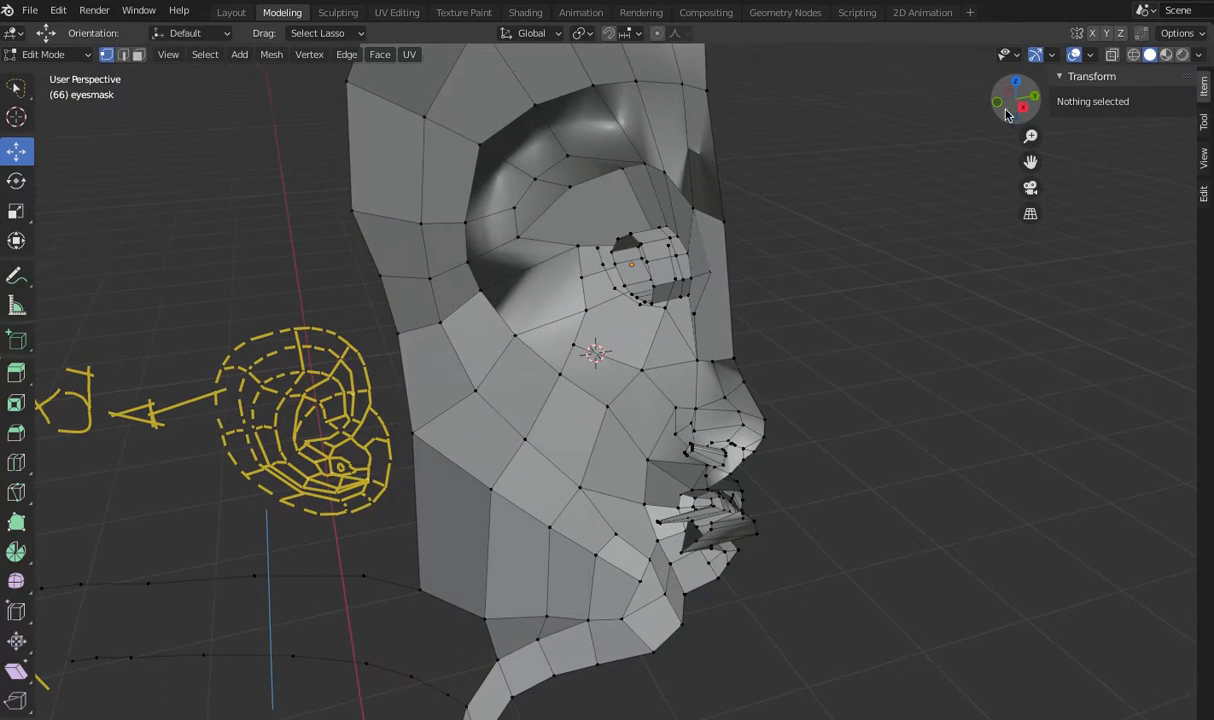
left_click(667, 245)
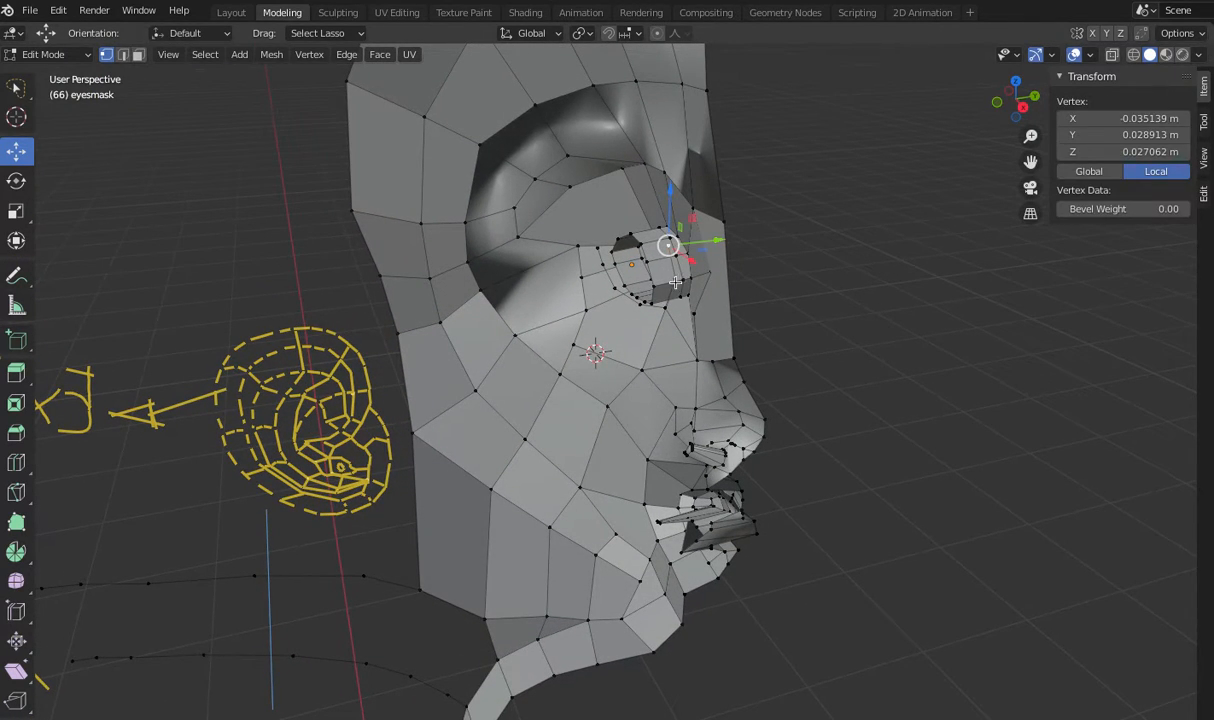
left_click(675, 281, "shift")
right_click(640, 252)
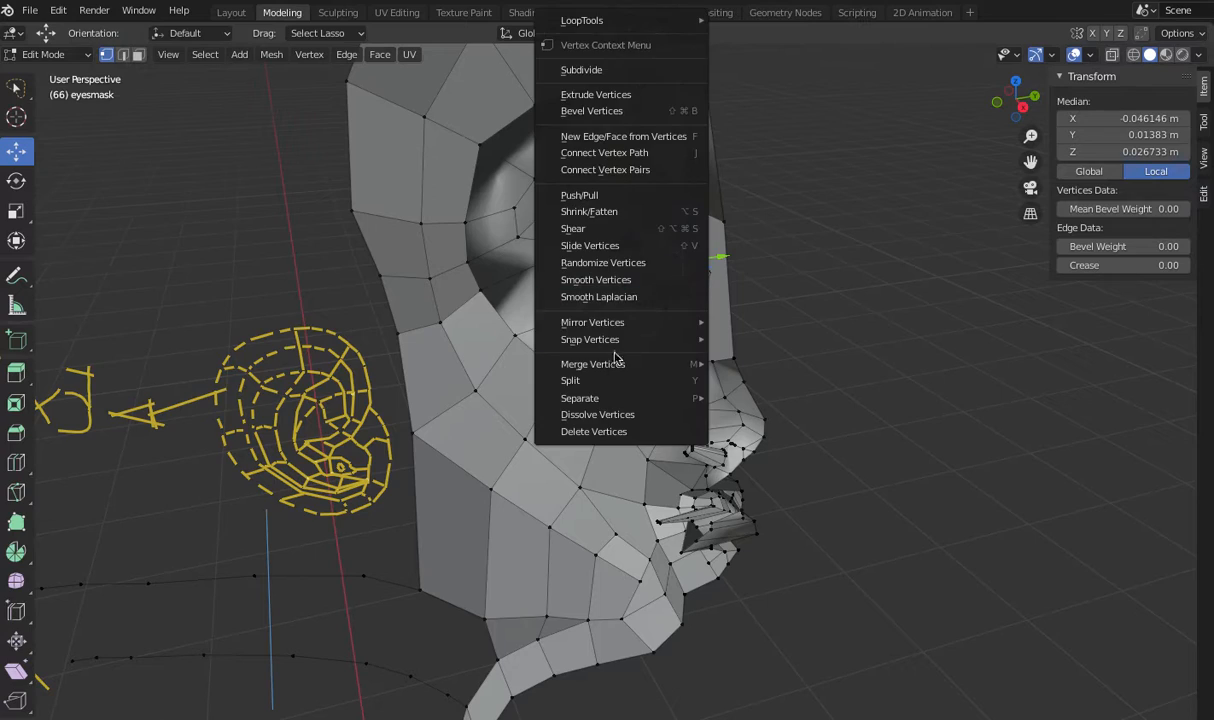
left_click(592, 430)
- Delete the loose chain of five vertices running beneath the lower eyelid
mouse_move(1015, 100)
left_mouse_down()
mouse_move(950, 108)
mouse_move(1016, 100)
left_mouse_up()
scroll(870, 251, "up", 5)
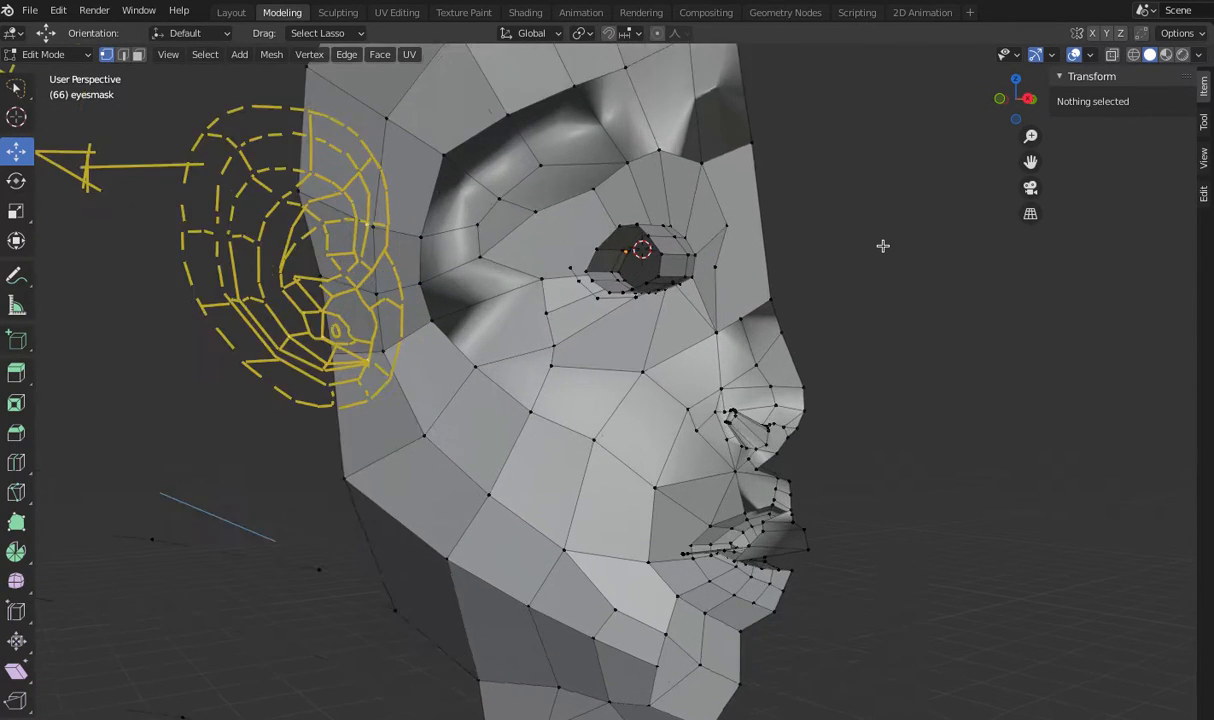
left_click_drag(1012, 100, 996, 104)
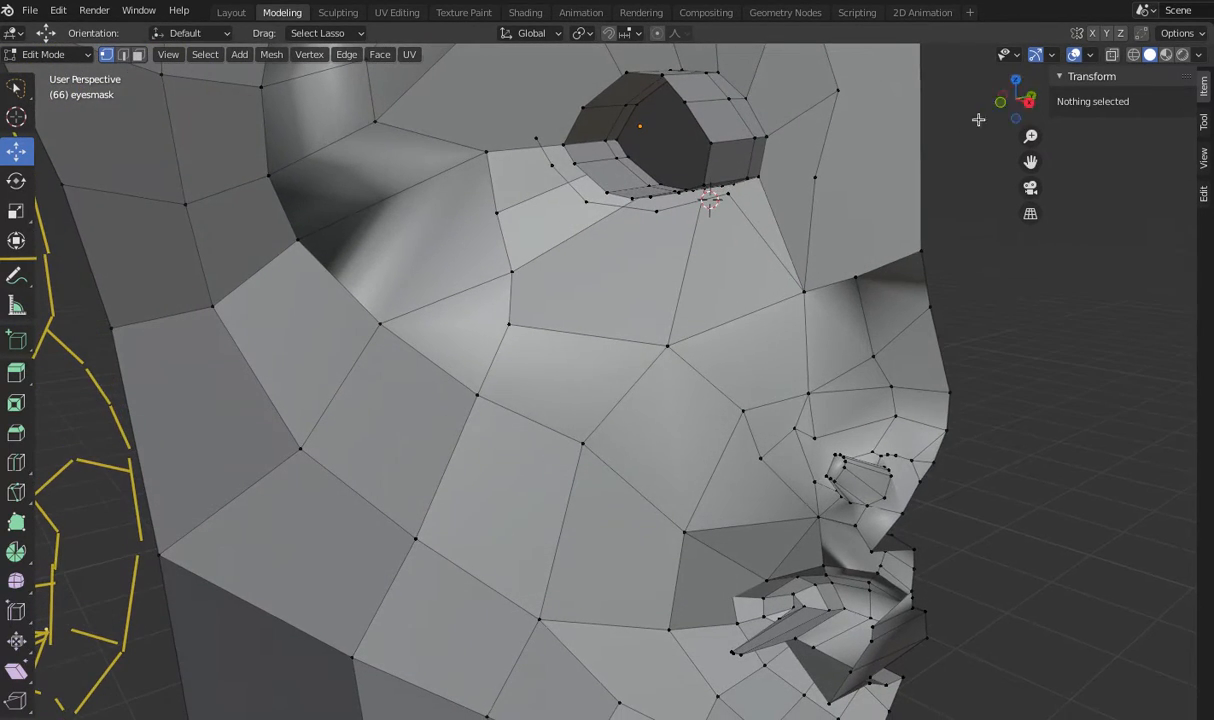
left_click(728, 193)
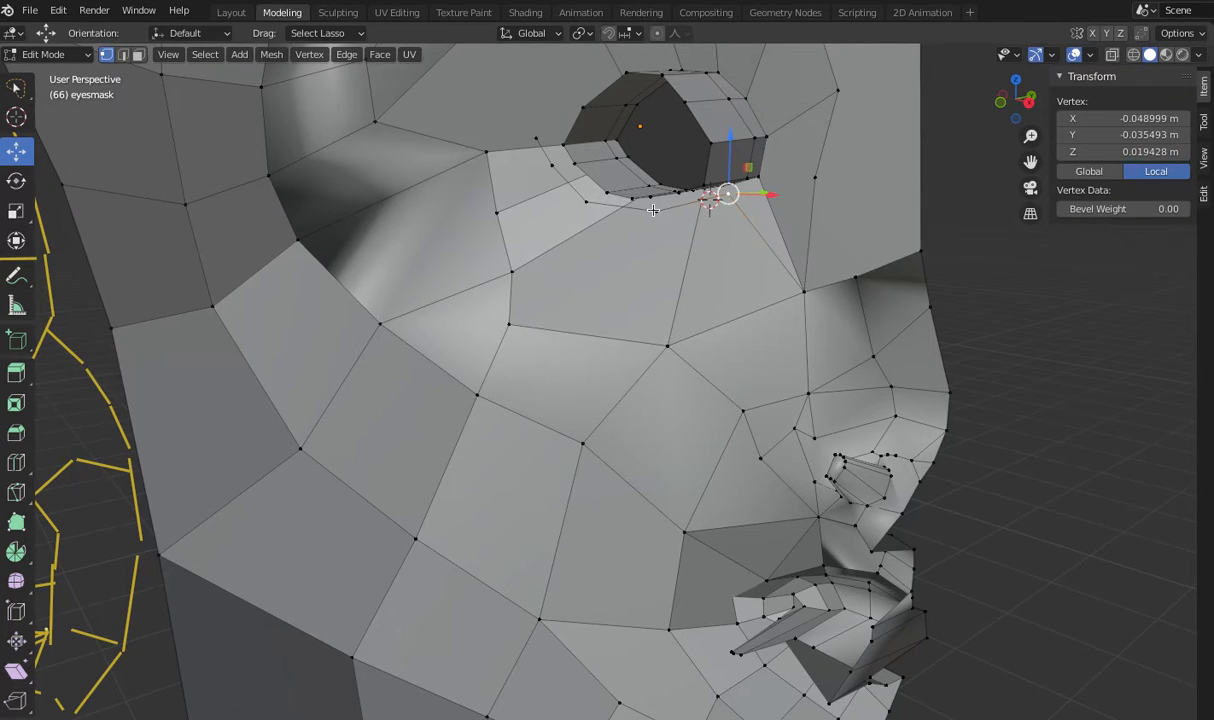
left_click(652, 210, "shift")
left_click(585, 203, "shift")
left_click(552, 169, "shift")
left_click(539, 138, "shift")
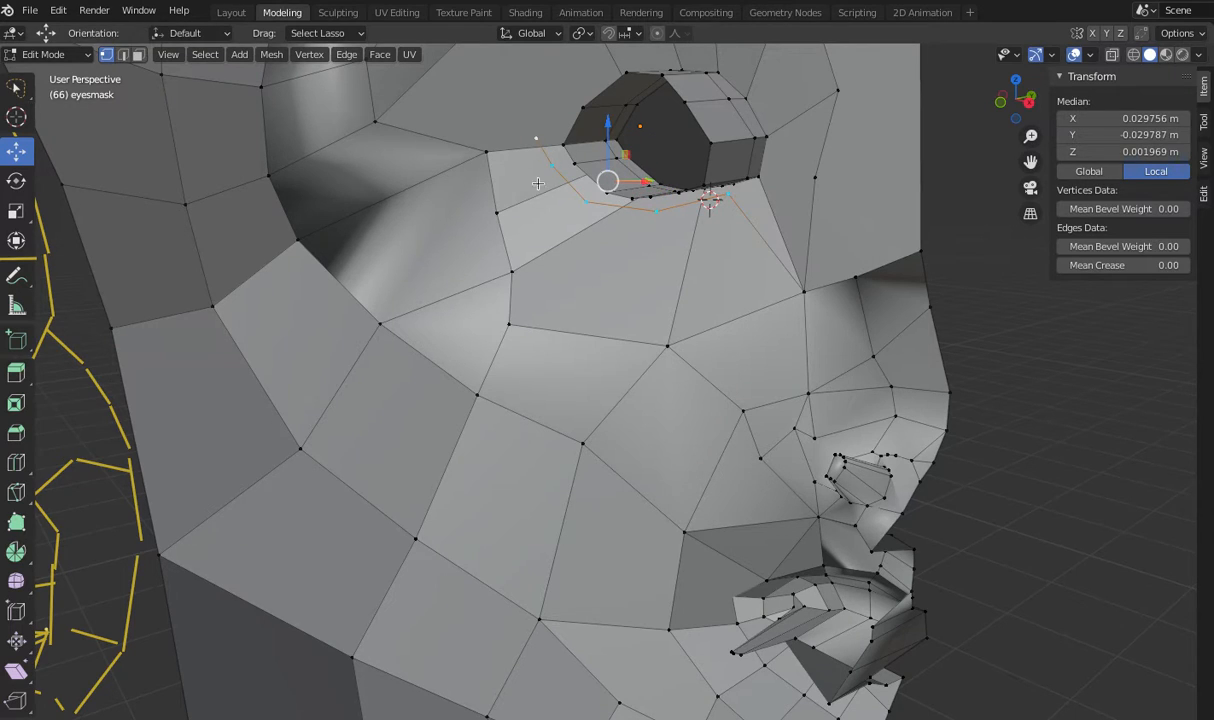
scroll(609, 296, "down", 4)
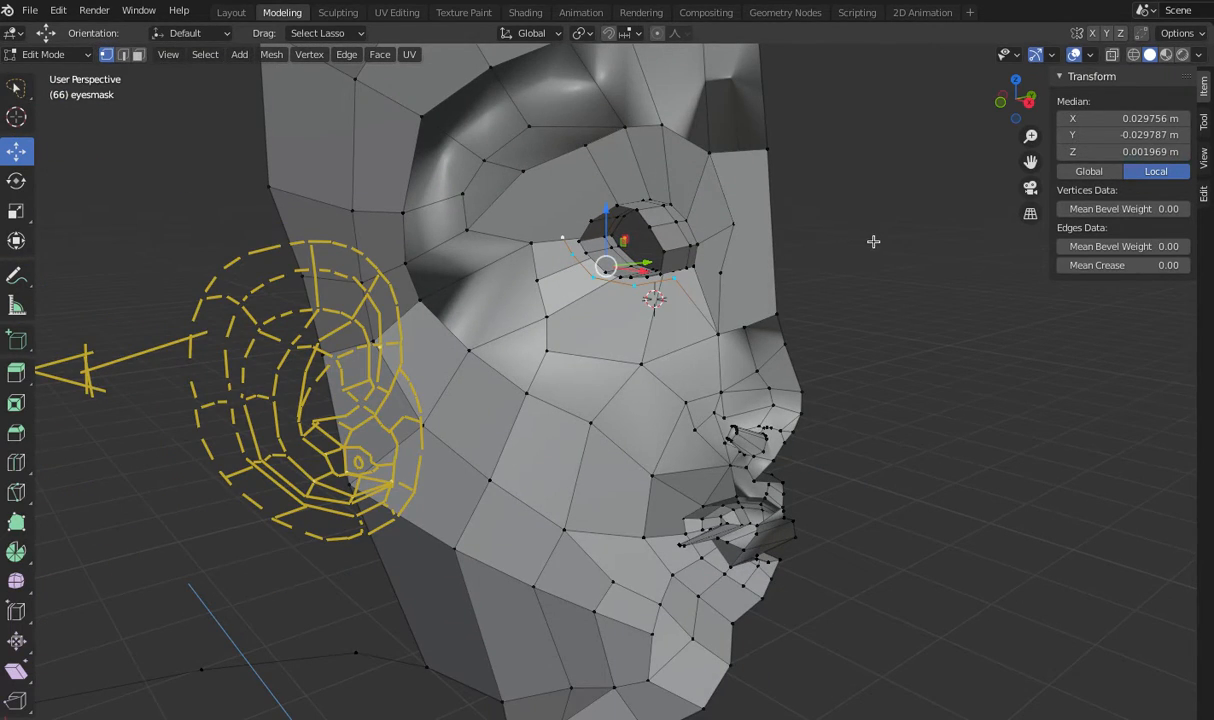
mouse_move(1015, 118)
left_mouse_down()
mouse_move(975, 136)
mouse_move(1066, 142)
mouse_move(1015, 100)
left_mouse_up()
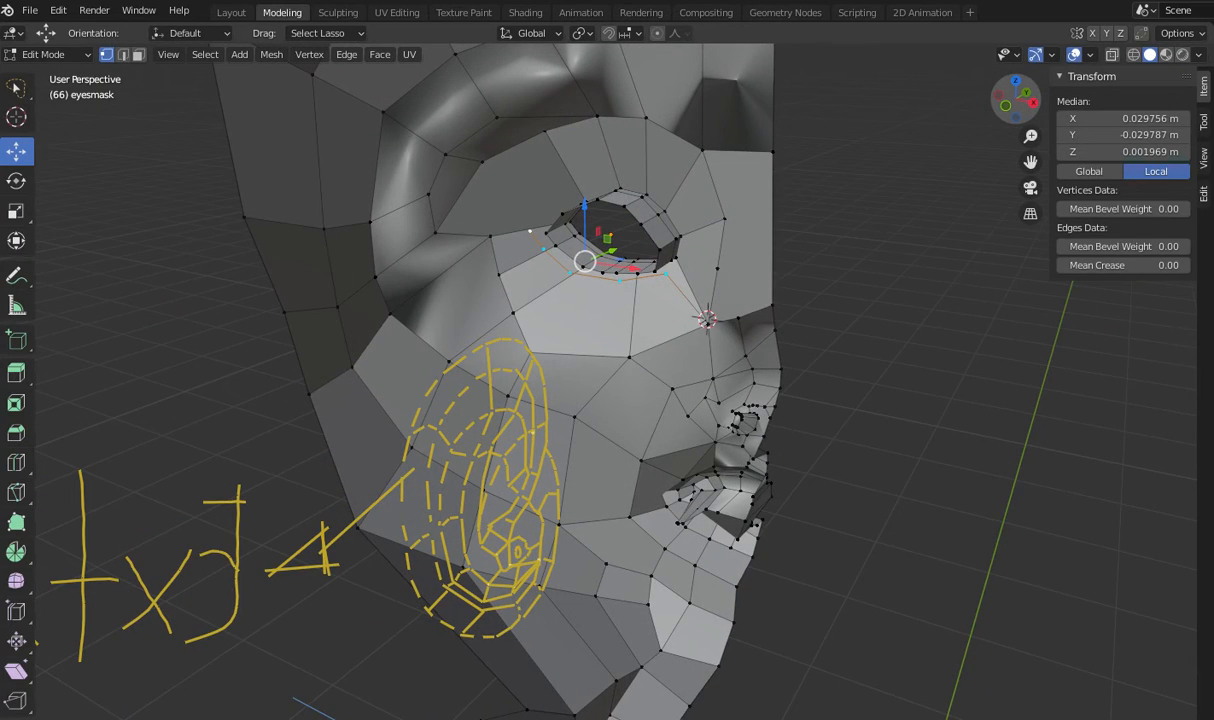
right_click(622, 282)
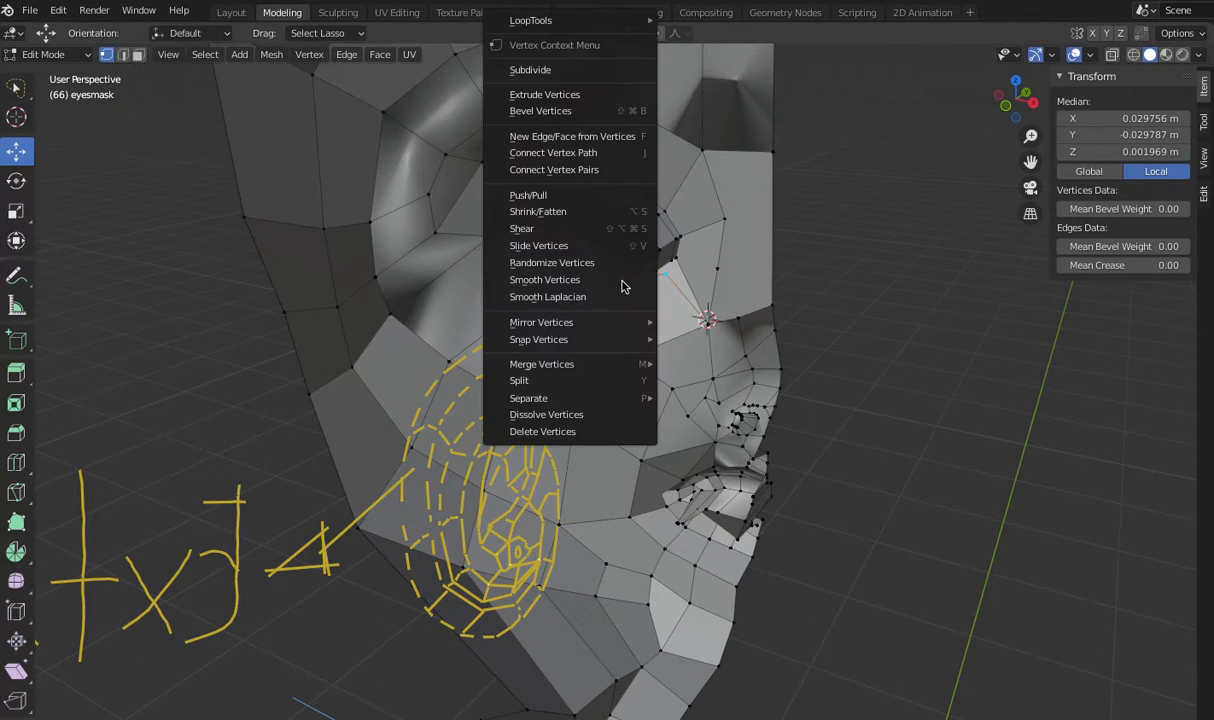
left_click(589, 434)
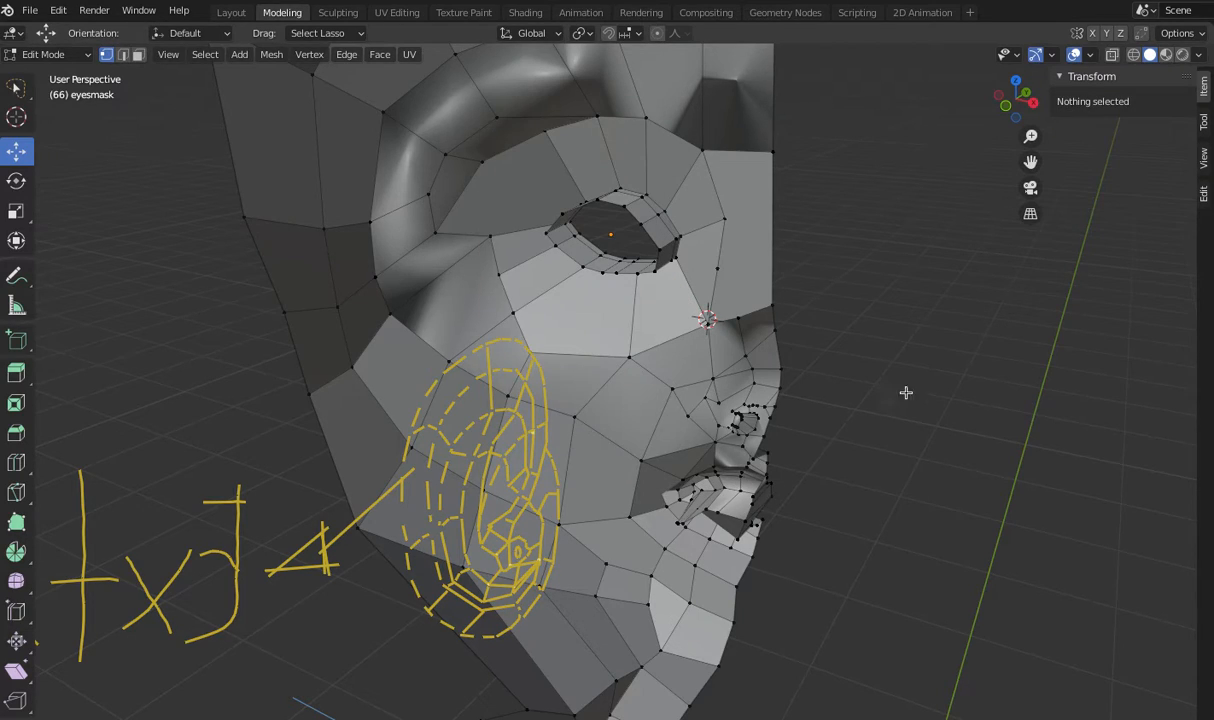
- Move the brow vertex above the outer eye corner forward along Y by about 0.014 m
mouse_move(1012, 97)
left_mouse_down()
mouse_move(920, 100)
mouse_move(1022, 104)
left_mouse_up()
left_click(1016, 105)
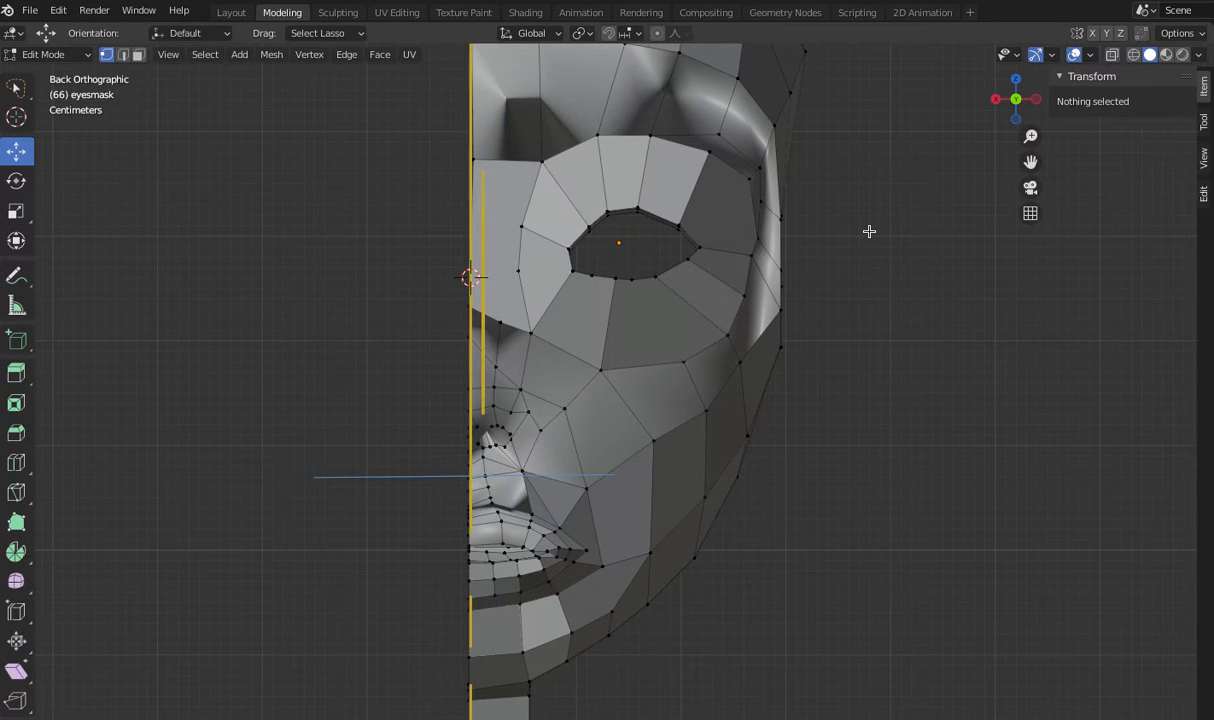
scroll(869, 231, "up", 2)
scroll(869, 231, "down", 2)
scroll(869, 231, "down", 2)
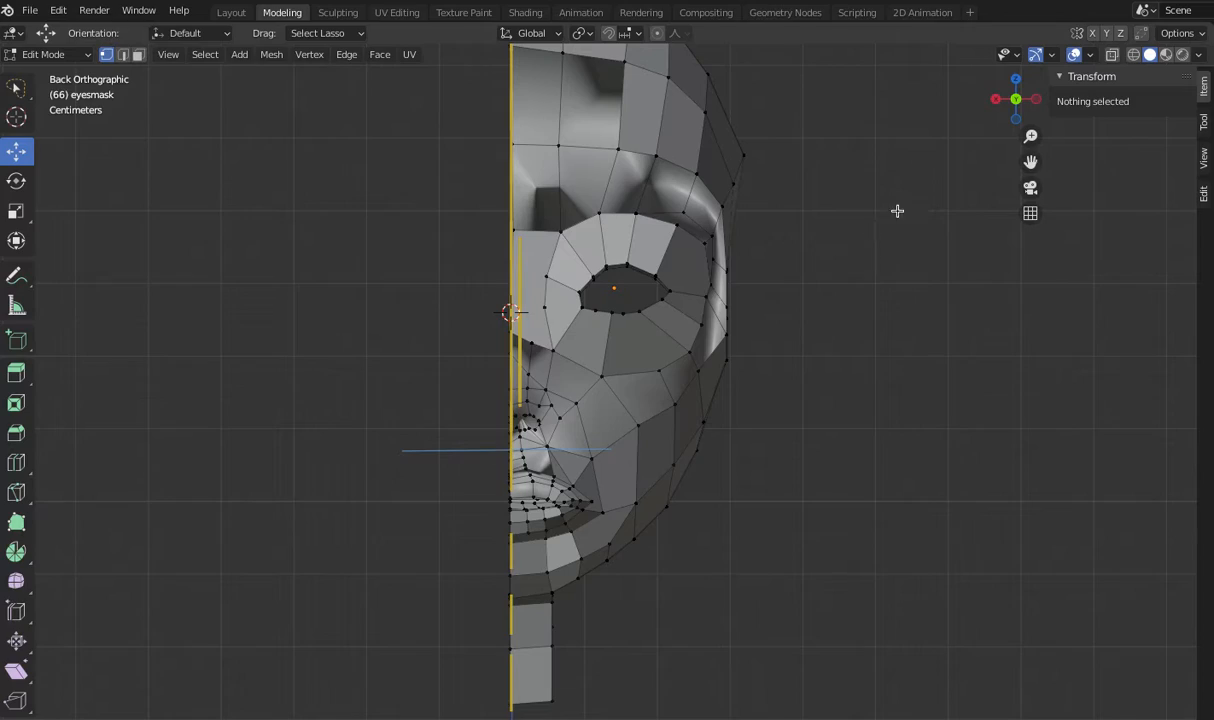
mouse_move(1009, 108)
left_mouse_down()
mouse_move(985, 112)
mouse_move(1030, 114)
mouse_move(1028, 150)
mouse_move(878, 126)
mouse_move(858, 110)
left_mouse_up()
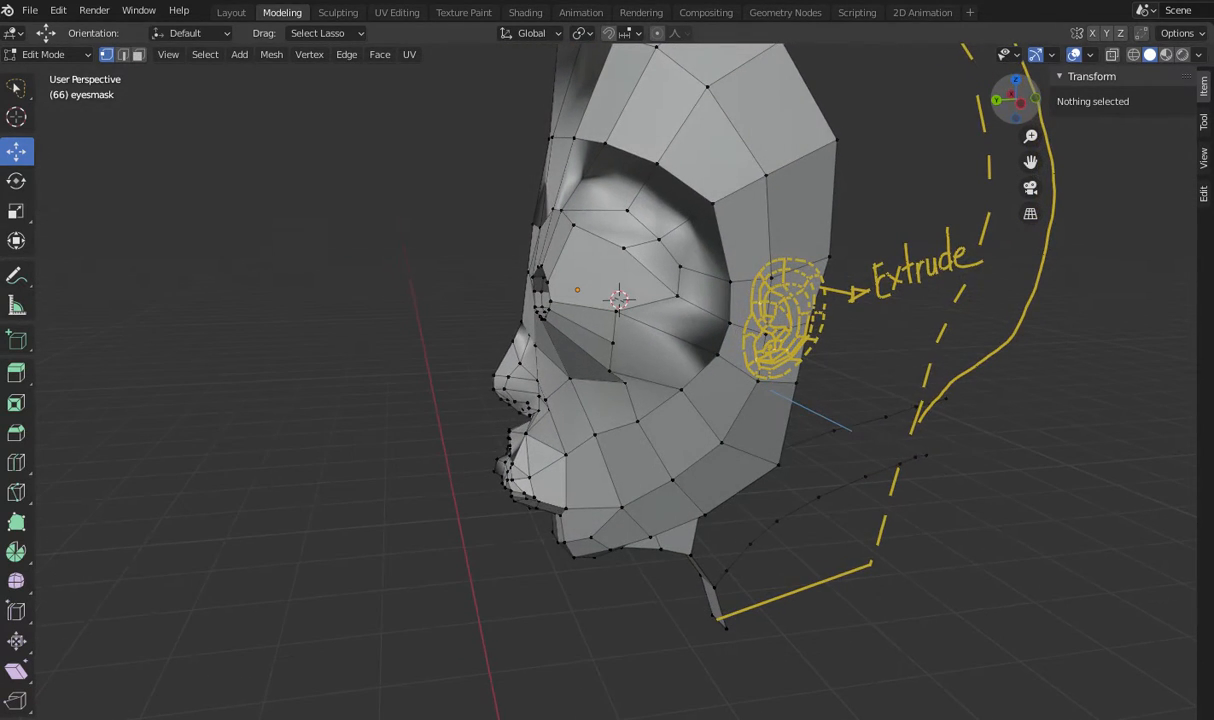
left_click(625, 214)
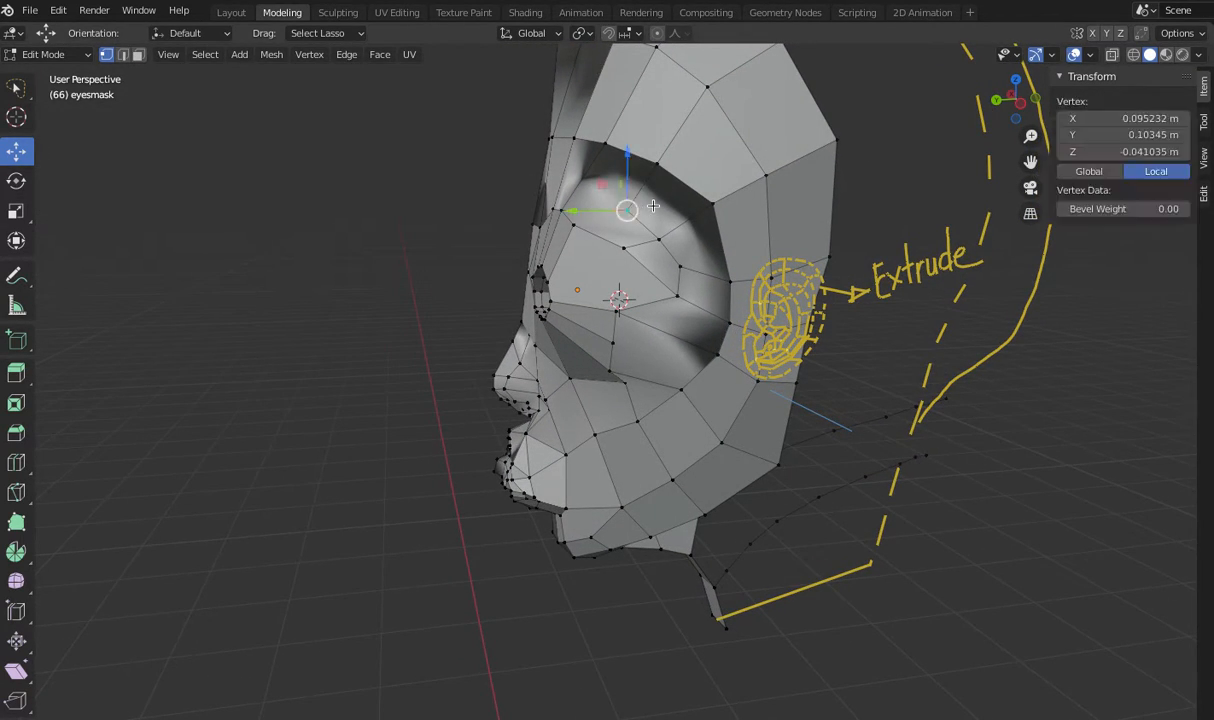
left_click_drag(600, 211, 556, 203)
- Push the same outer brow vertex further forward along Y by about 0.024 m
middle_click_drag(822, 280, 865, 295)
scroll(866, 295, "down", 2)
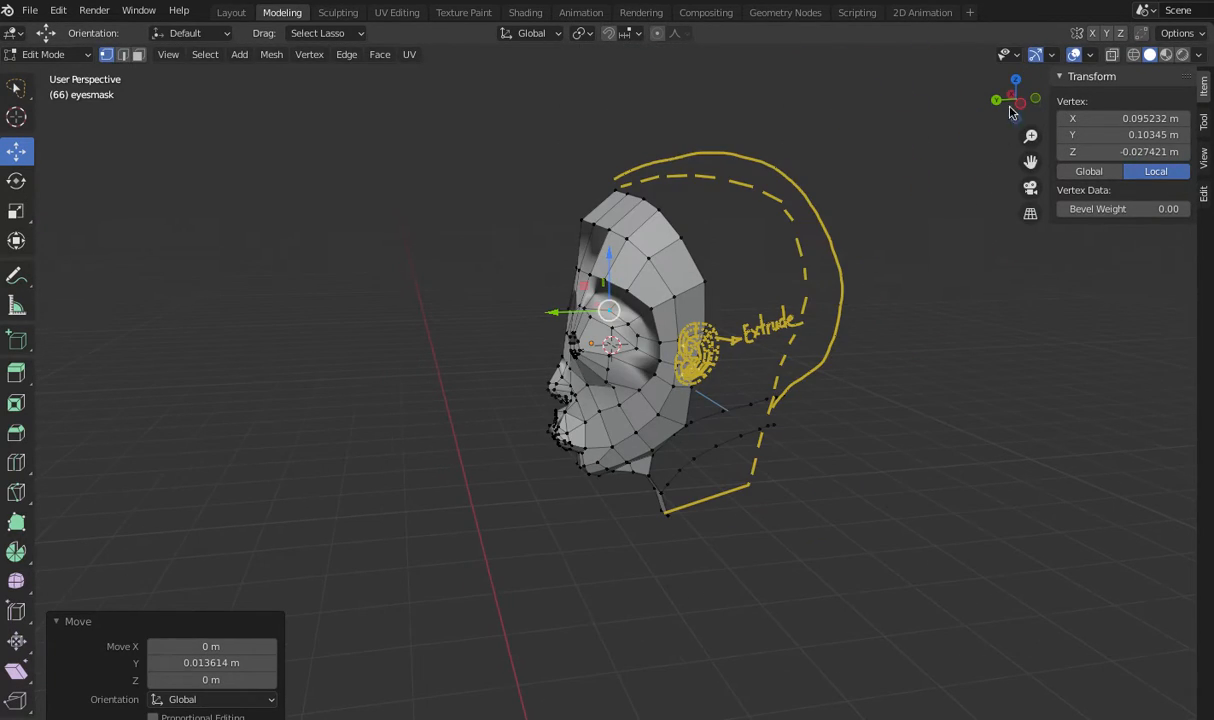
left_click_drag(1006, 106, 1200, 106)
mouse_move(705, 243)
middle_mouse_down()
mouse_move(690, 280)
mouse_move(705, 243)
middle_mouse_up()
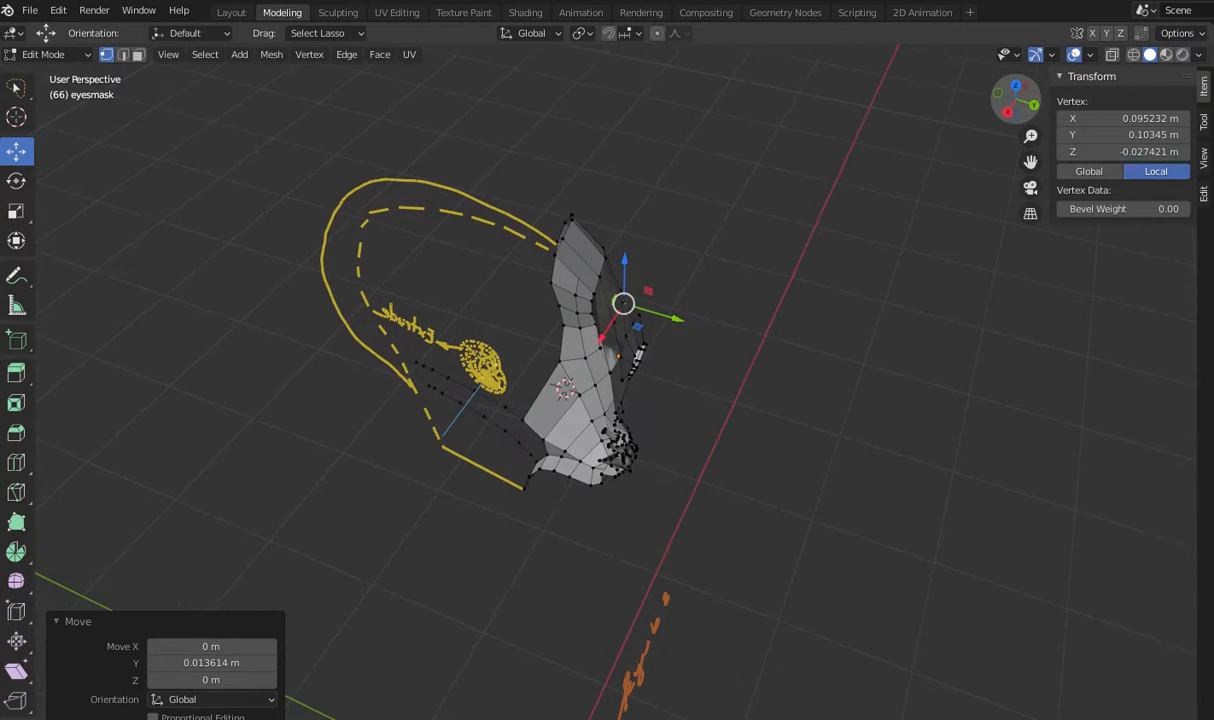
key("g")
key("y")
left_click(690, 318)
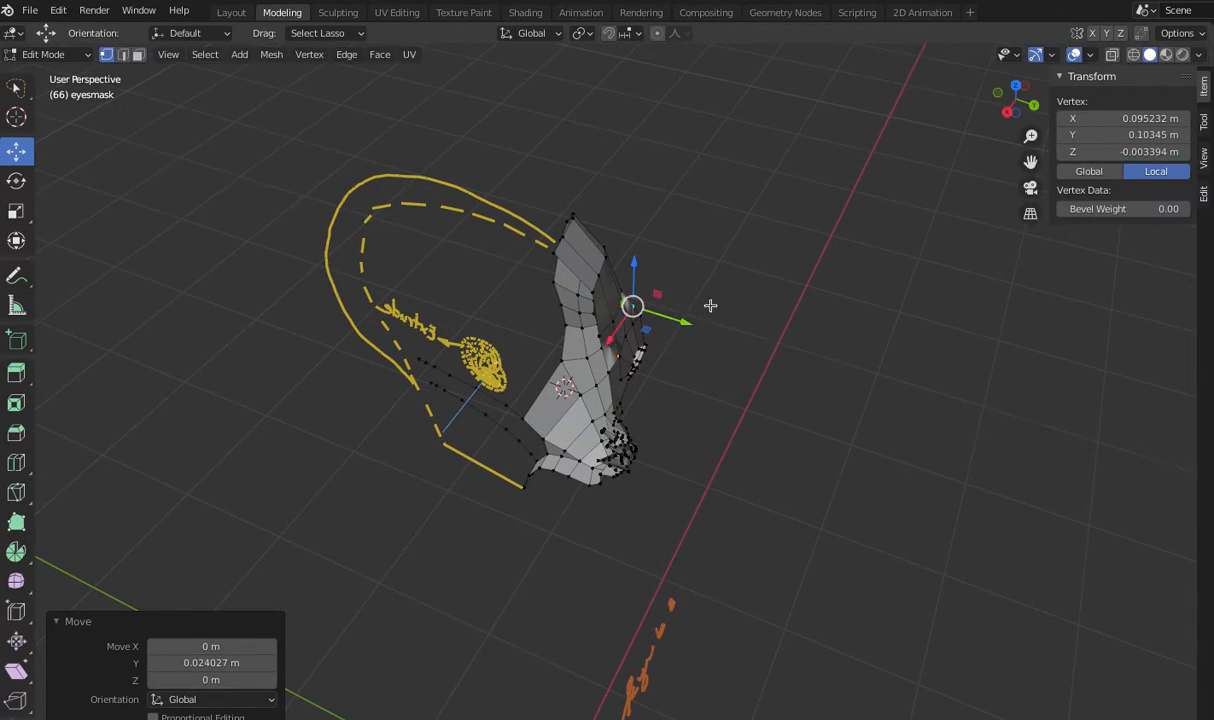
- Examine the repositioned brow vertex and the half head's outline in the back and side views
left_click(1033, 106)
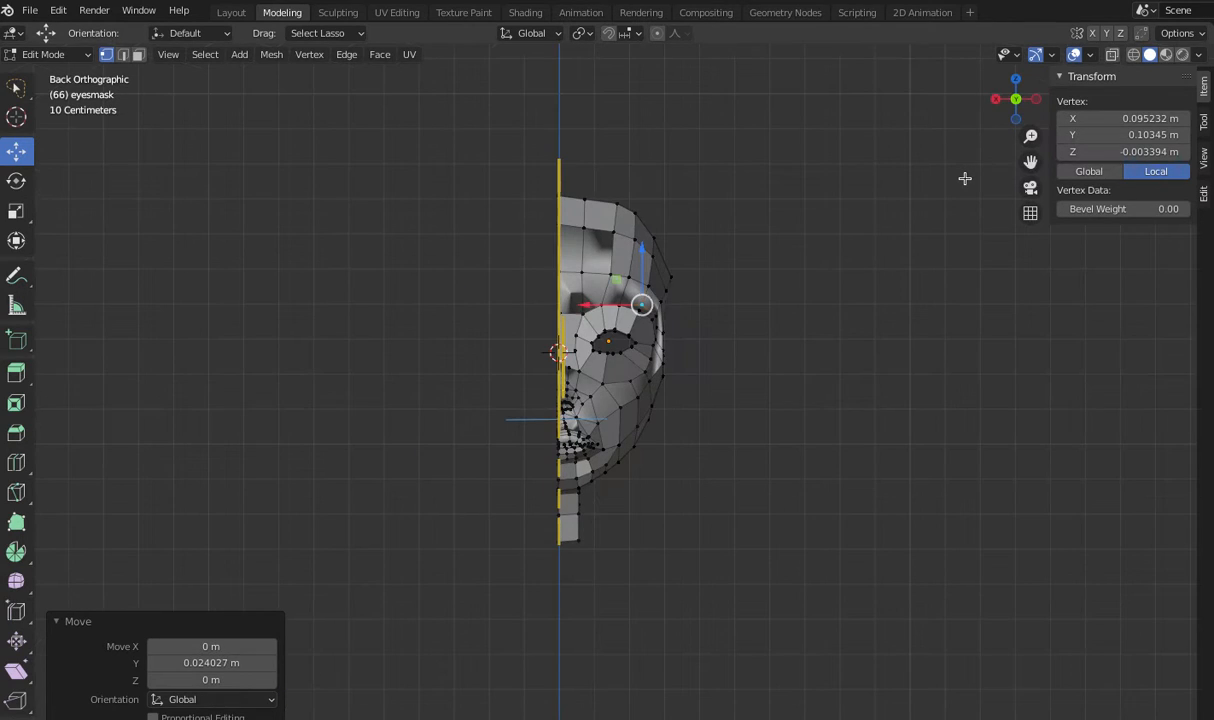
scroll(965, 179, "up", 3)
scroll(965, 179, "down", 2)
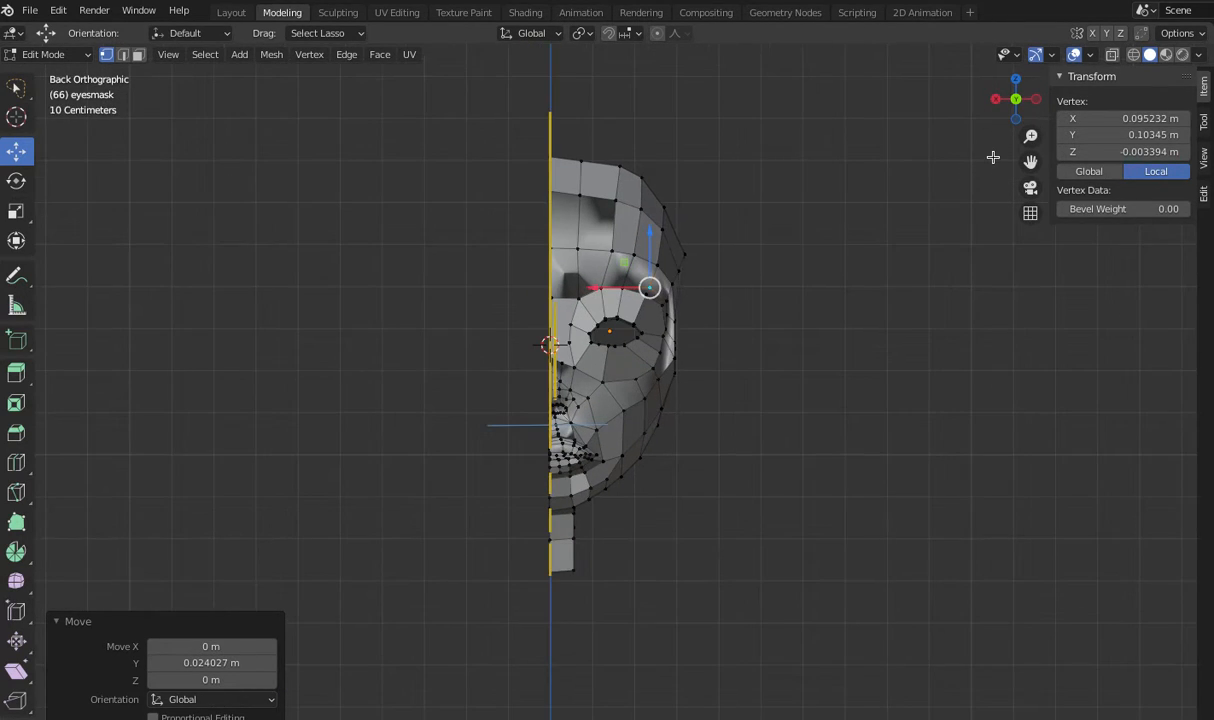
mouse_move(1013, 100)
left_mouse_down()
mouse_move(1041, 102)
mouse_move(916, 101)
left_mouse_up()
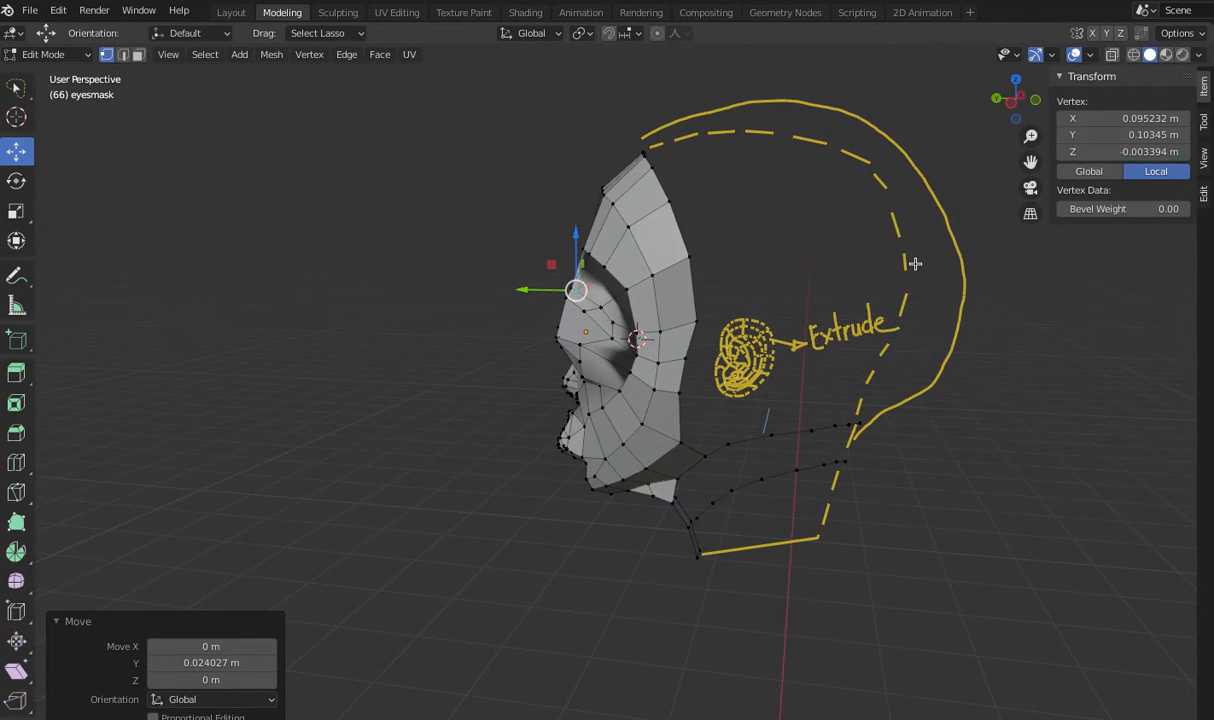
scroll(869, 250, "up", 3)
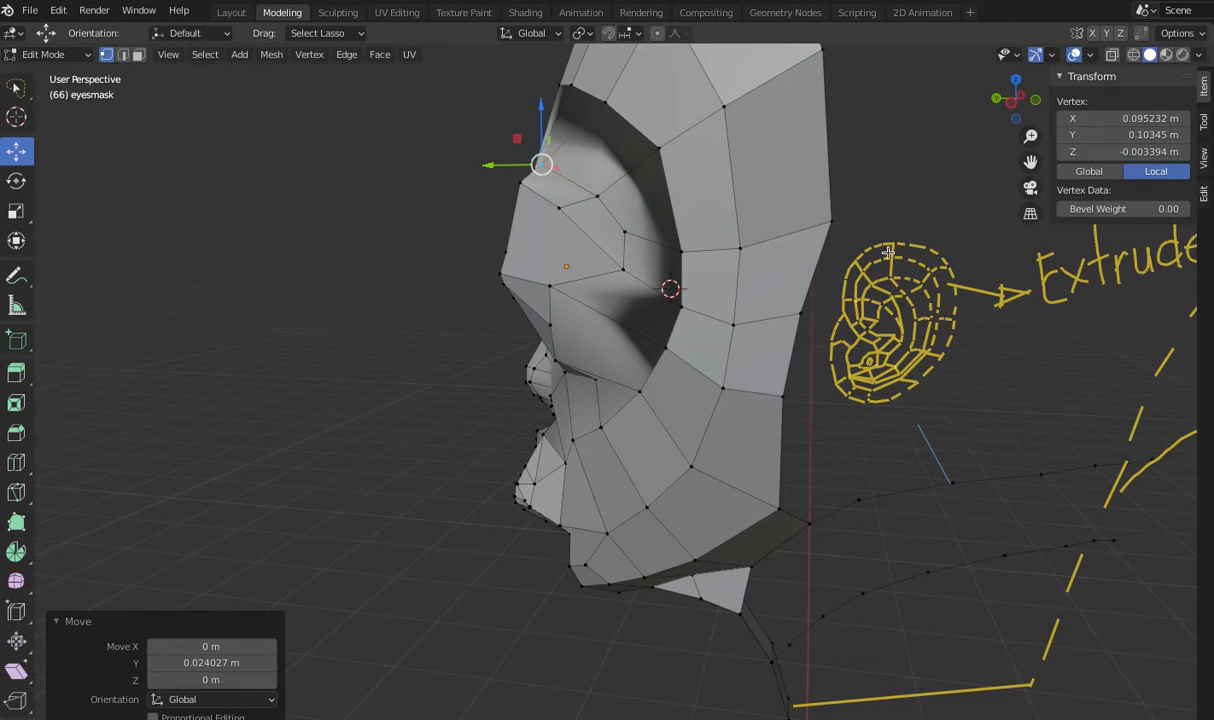
left_click_drag(1030, 162, 760, 204)
scroll(1006, 312, "down", 3)
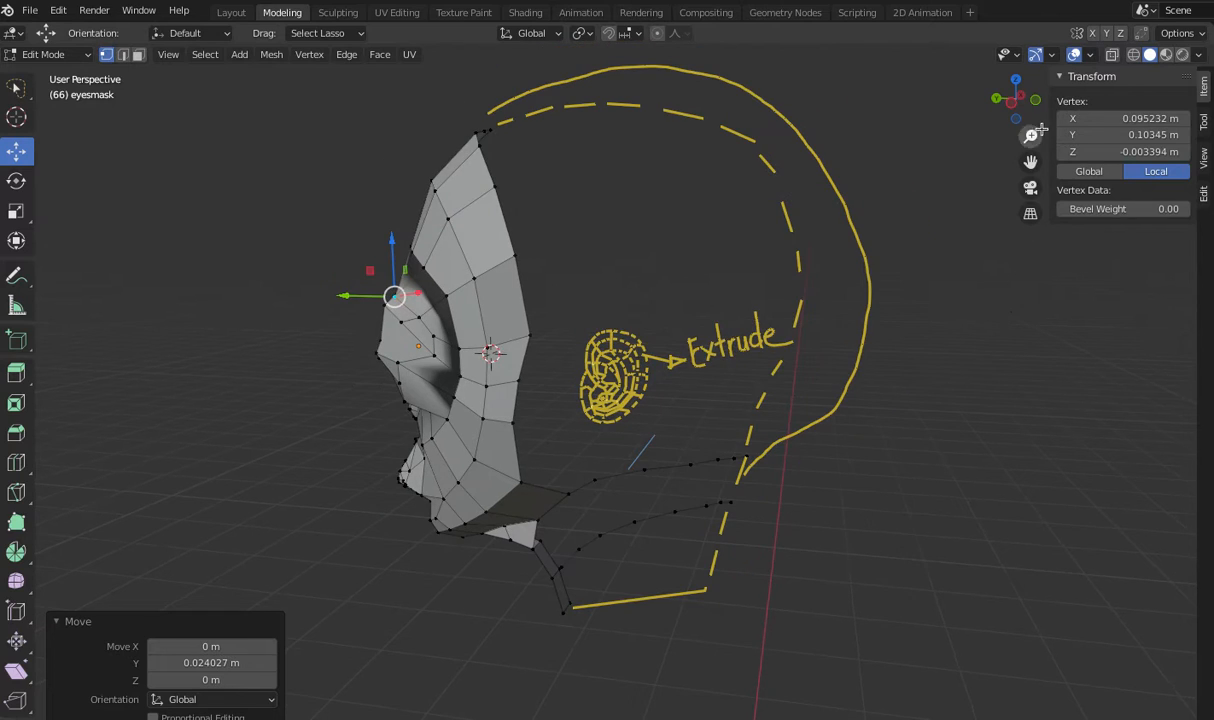
left_click_drag(950, 110, 1080, 115)
mouse_move(995, 95)
left_mouse_down()
mouse_move(955, 94)
mouse_move(990, 99)
left_mouse_up()
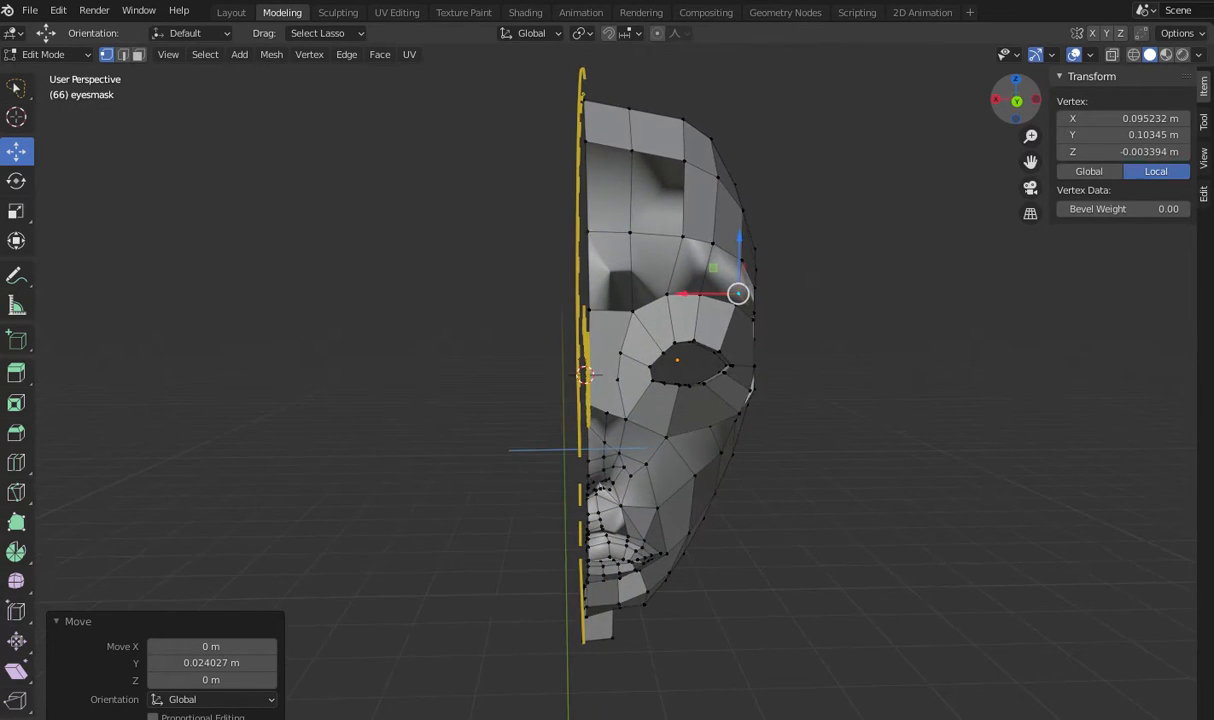
left_click(1016, 101)
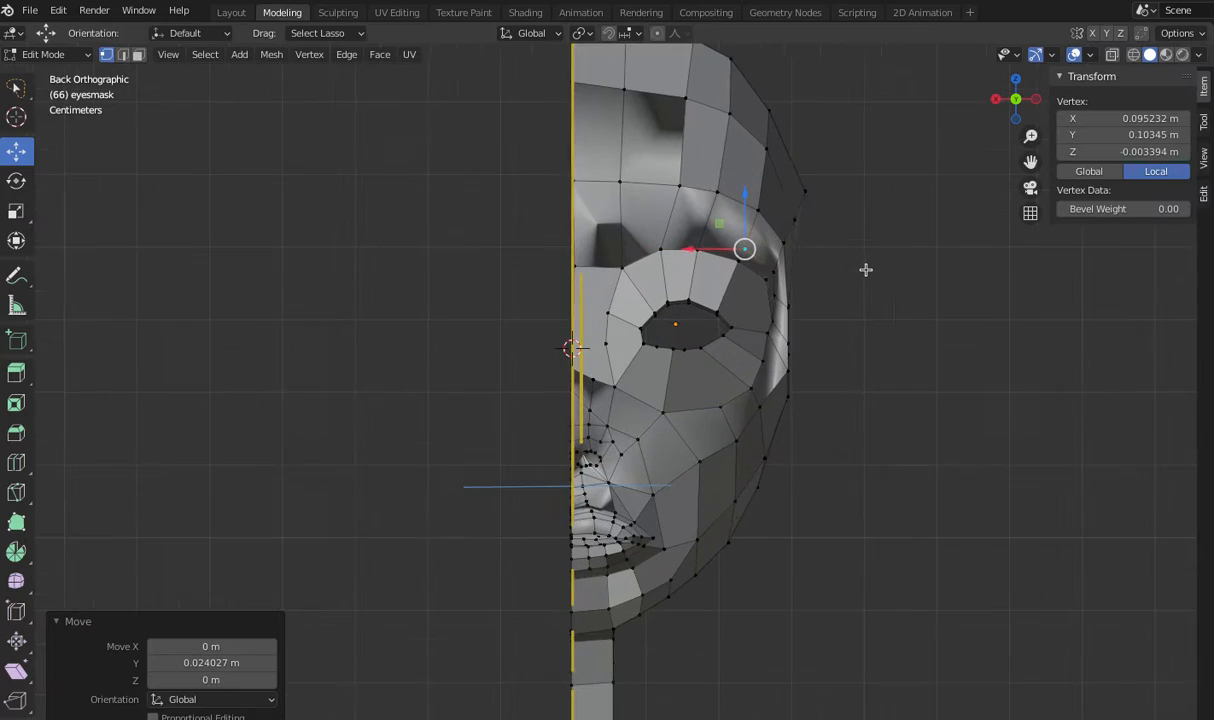
scroll(921, 308, "down", 2)
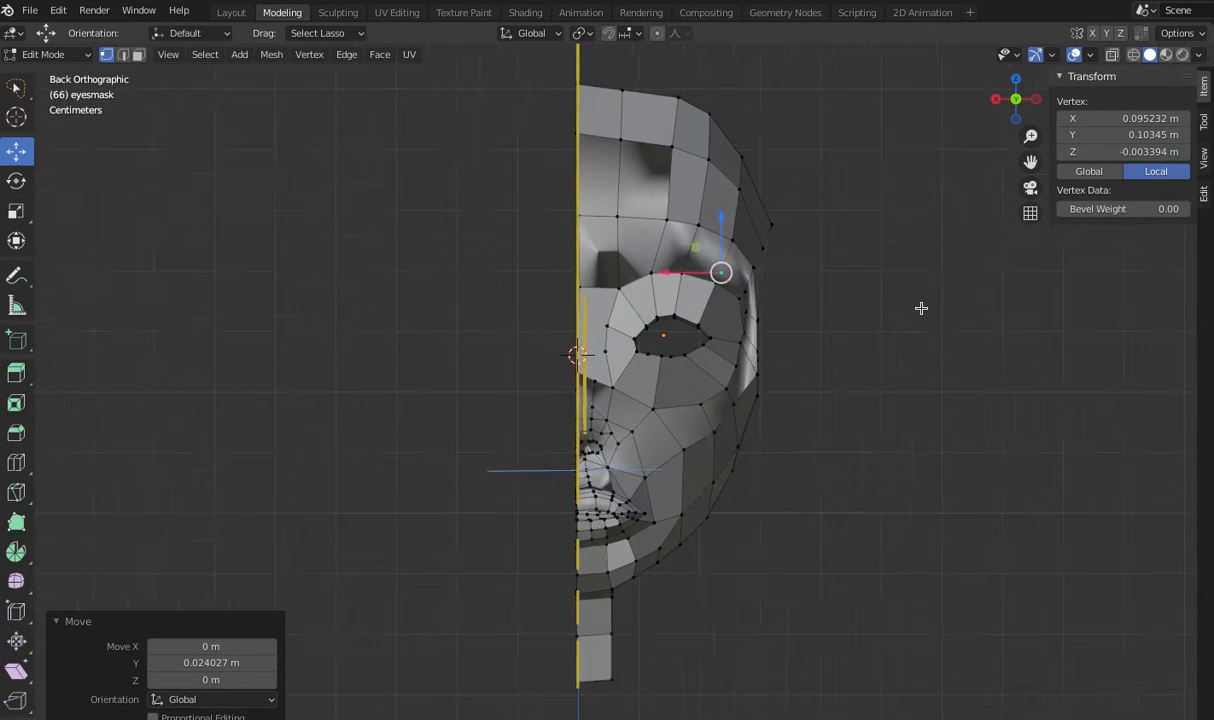
- Turn X-ray on, lasso-select the forehead's top edge at the midline, and clear the selection
left_click(1111, 54)
mouse_move(556, 119)
left_mouse_down()
mouse_move(567, 149)
mouse_move(623, 131)
mouse_move(578, 160)
mouse_move(556, 110)
mouse_move(584, 129)
left_mouse_up()
left_click(593, 100)
left_click(929, 265)
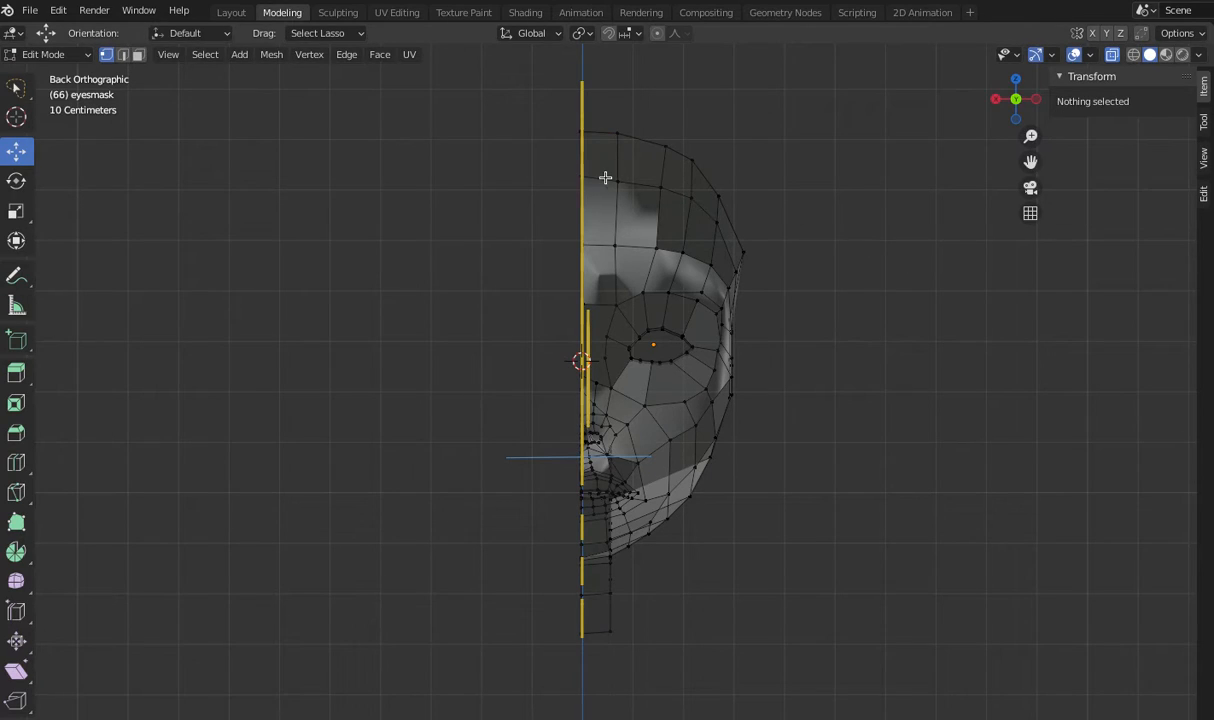
- Raise the upper-forehead vertex just beside the midline along Z by about 0.007 m
mouse_move(603, 174)
left_mouse_down()
mouse_move(600, 192)
mouse_move(638, 183)
left_mouse_up()
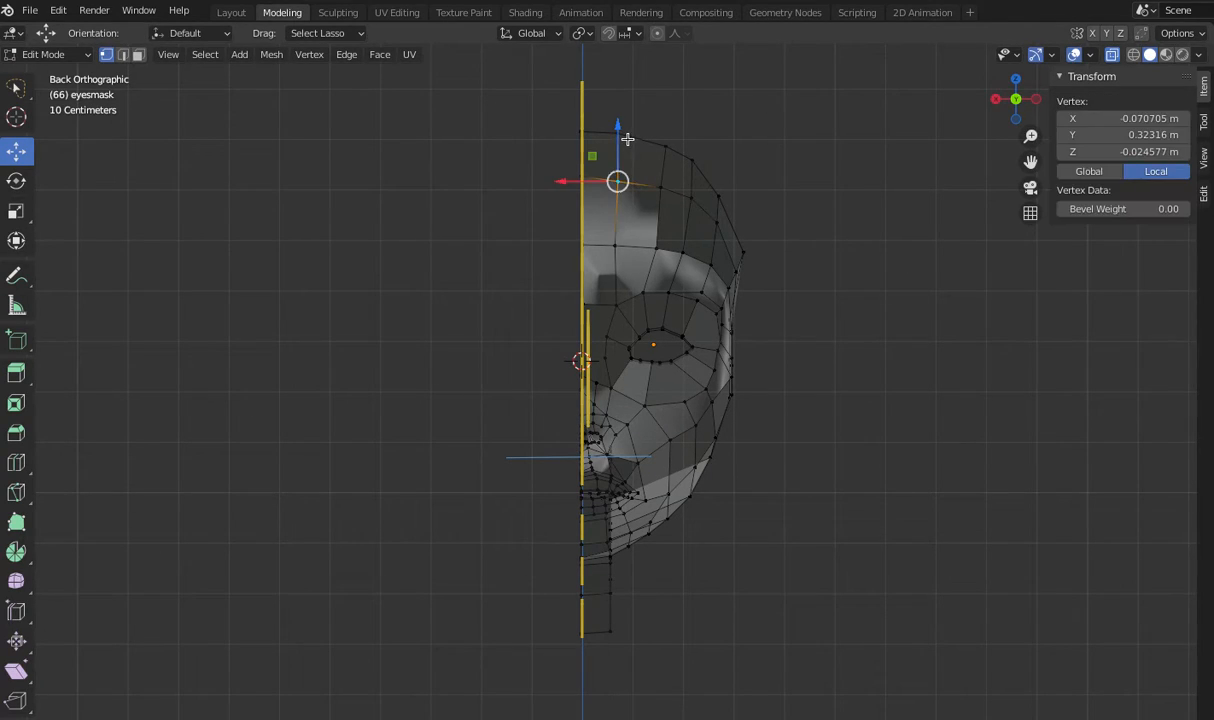
left_click_drag(621, 130, 621, 124)
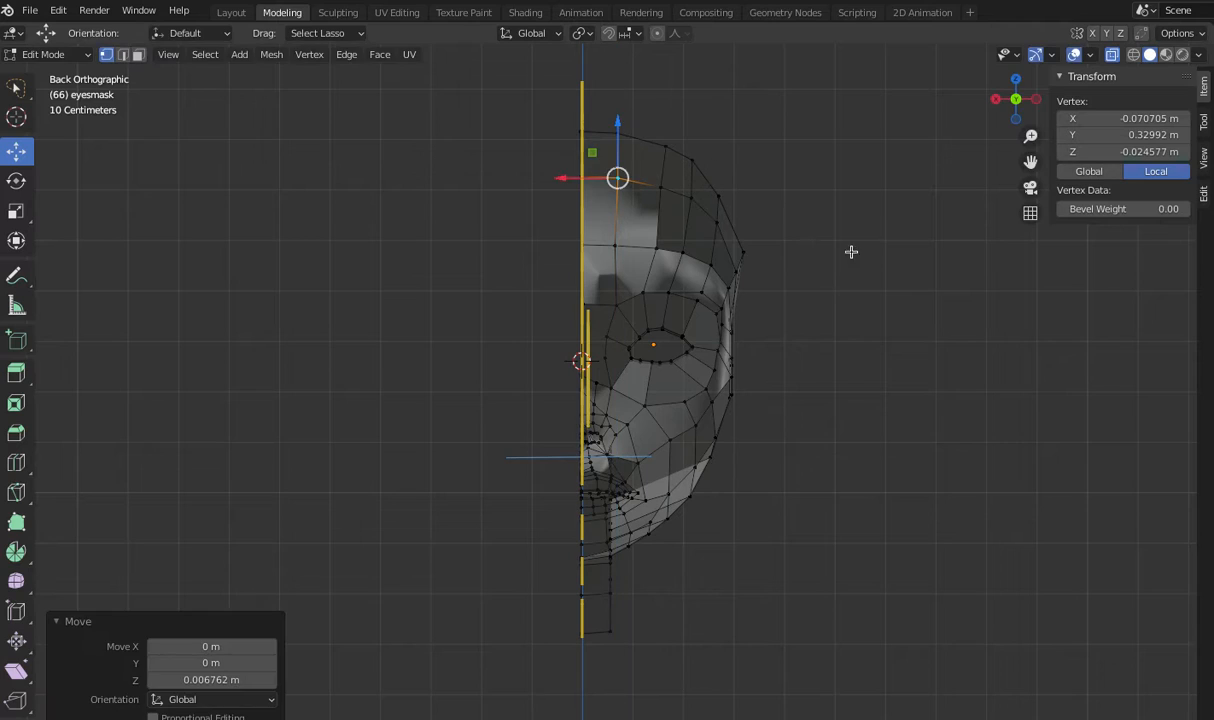
left_click(912, 297)
scroll(912, 297, "down", 2)
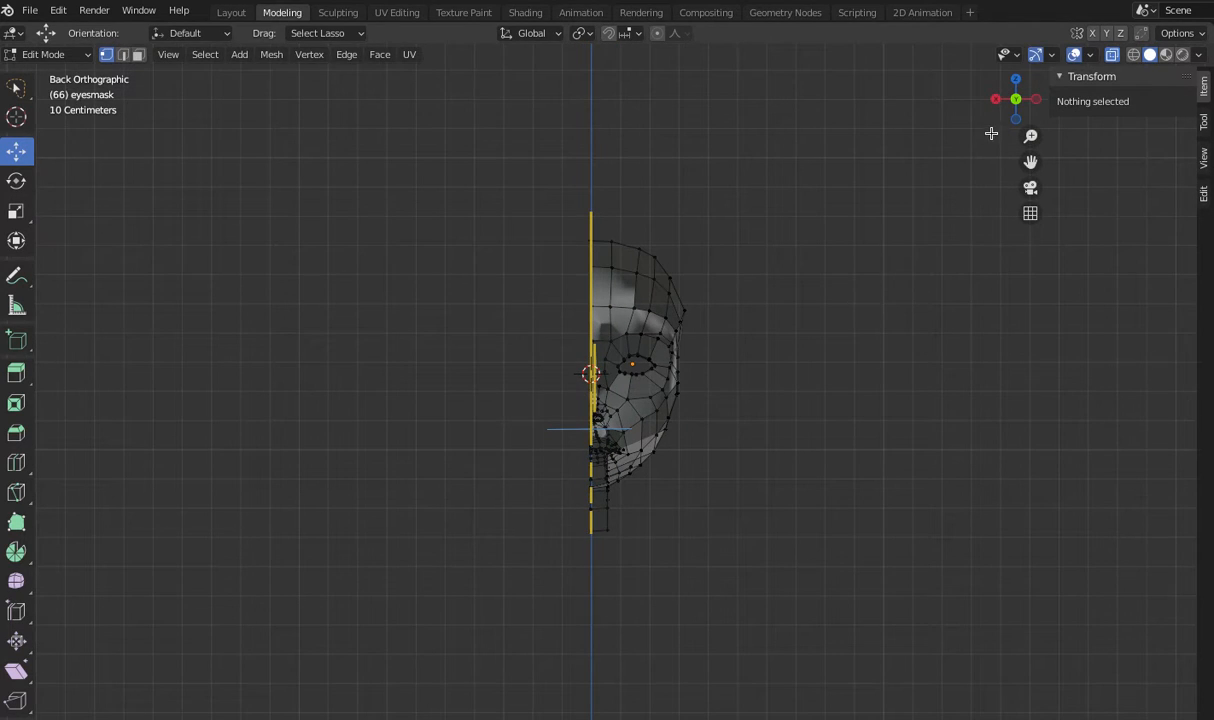
- Move the two lower-forehead vertices at the midline along Y by about 0.02 m
left_click_drag(1015, 99, 968, 131)
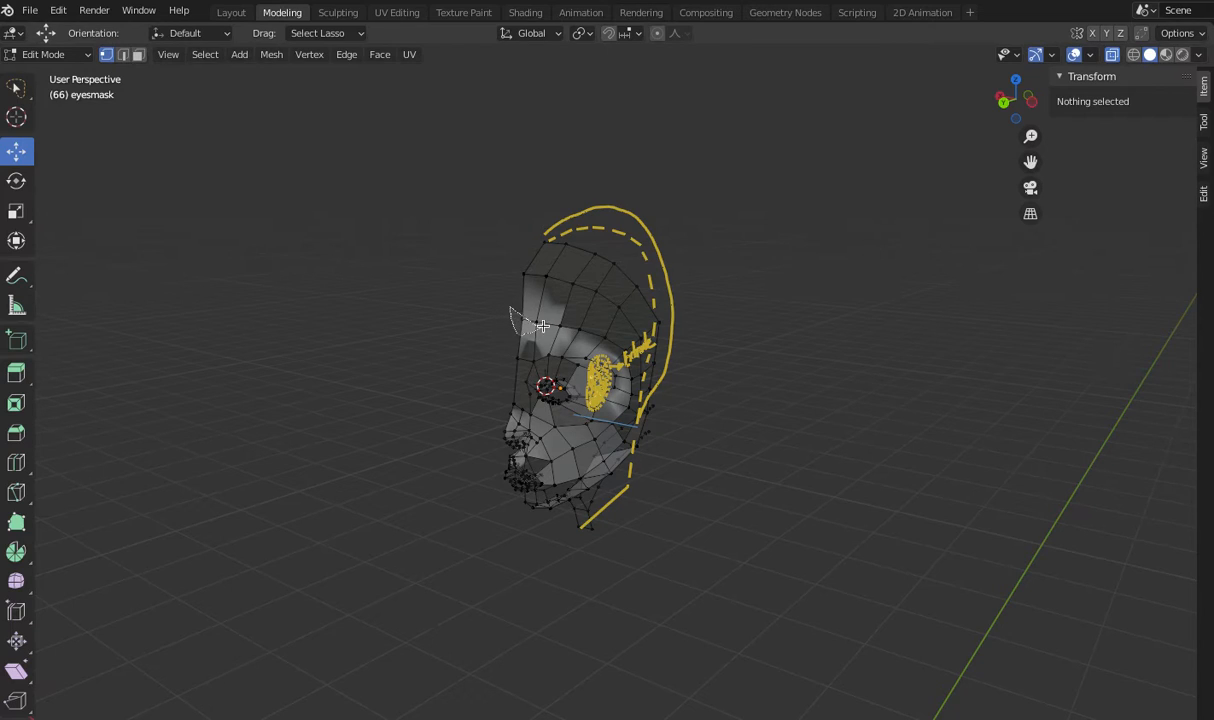
left_click(527, 319)
left_click_drag(495, 327, 488, 330)
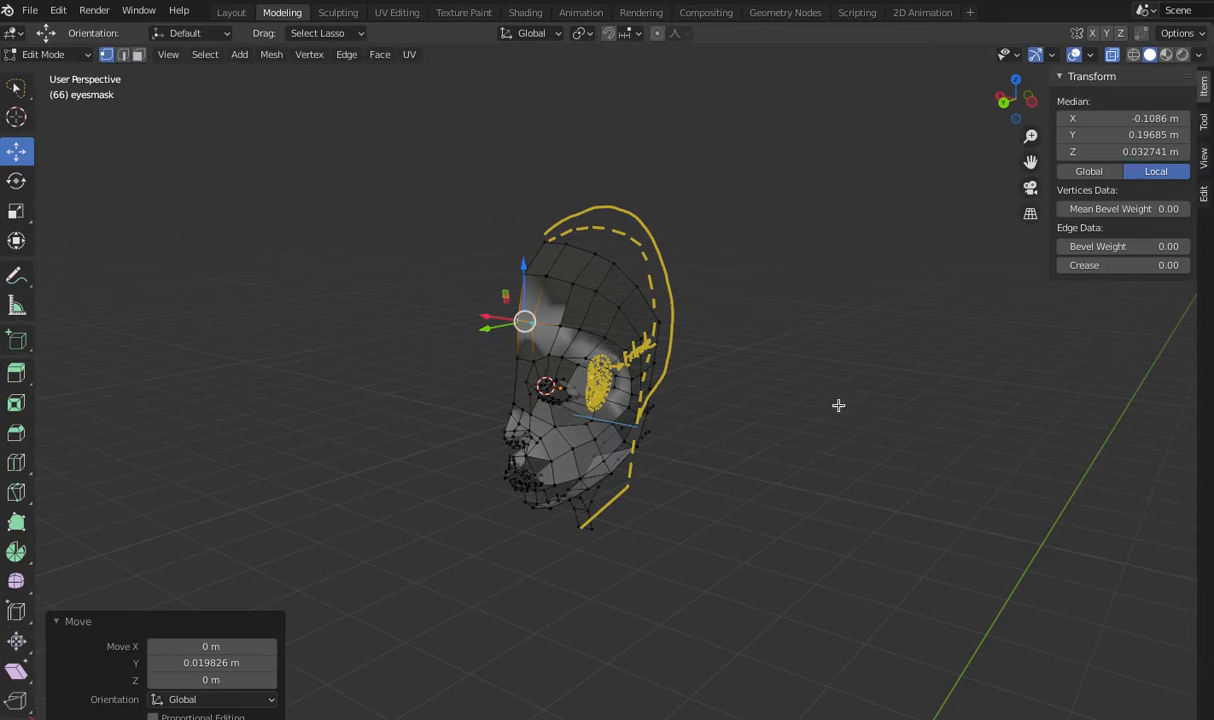
left_click(836, 388)
- Examine the reshaped forehead in the back view with X-ray off and on
left_click_drag(1010, 110, 1046, 112)
left_click(1014, 101)
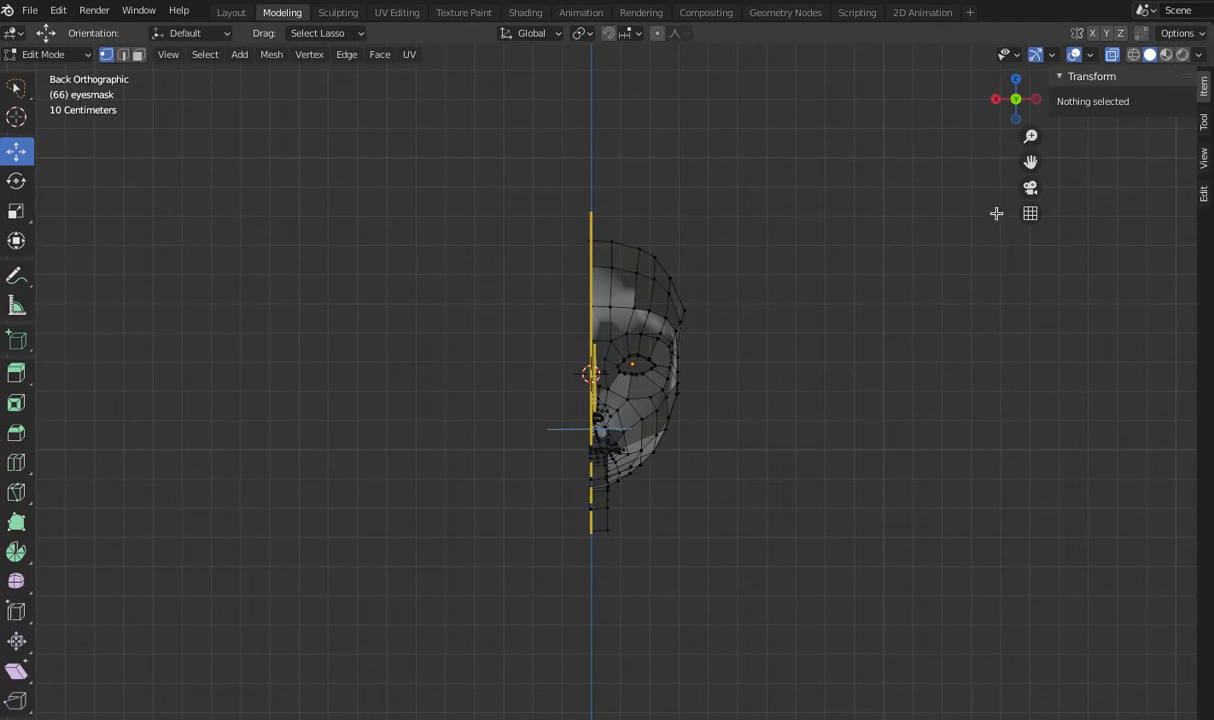
scroll(973, 282, "up", 5)
scroll(1003, 246, "down", 2)
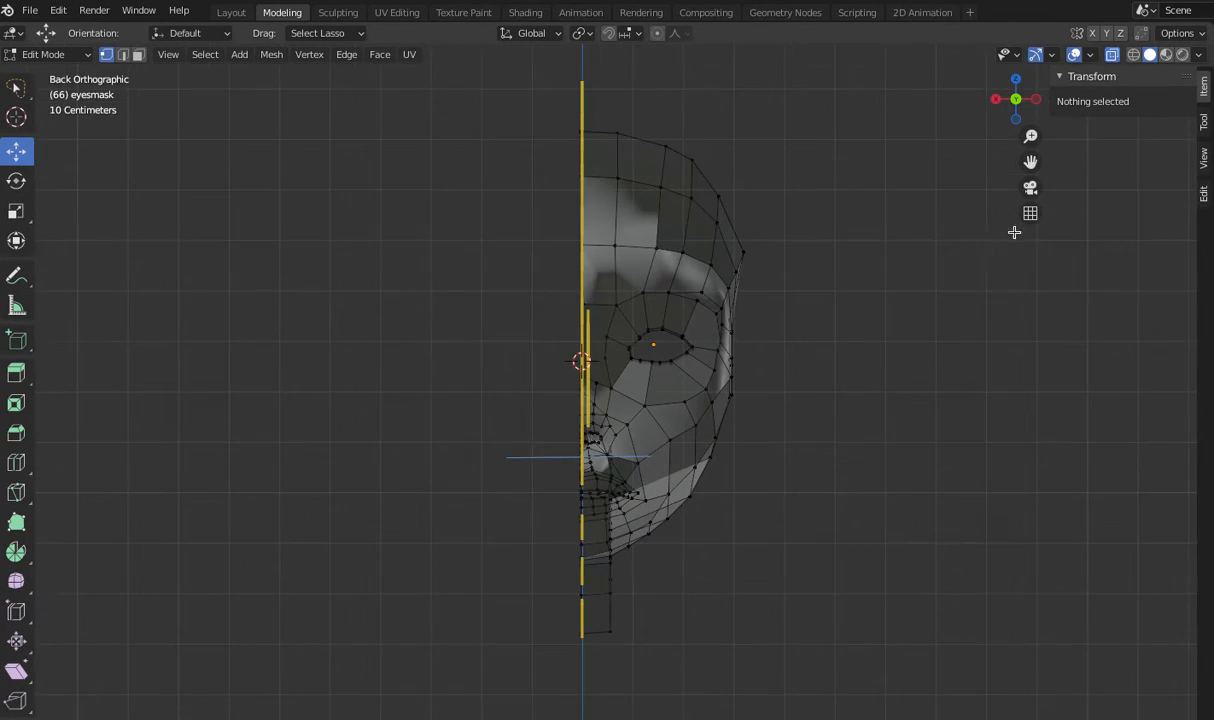
left_click(1112, 55)
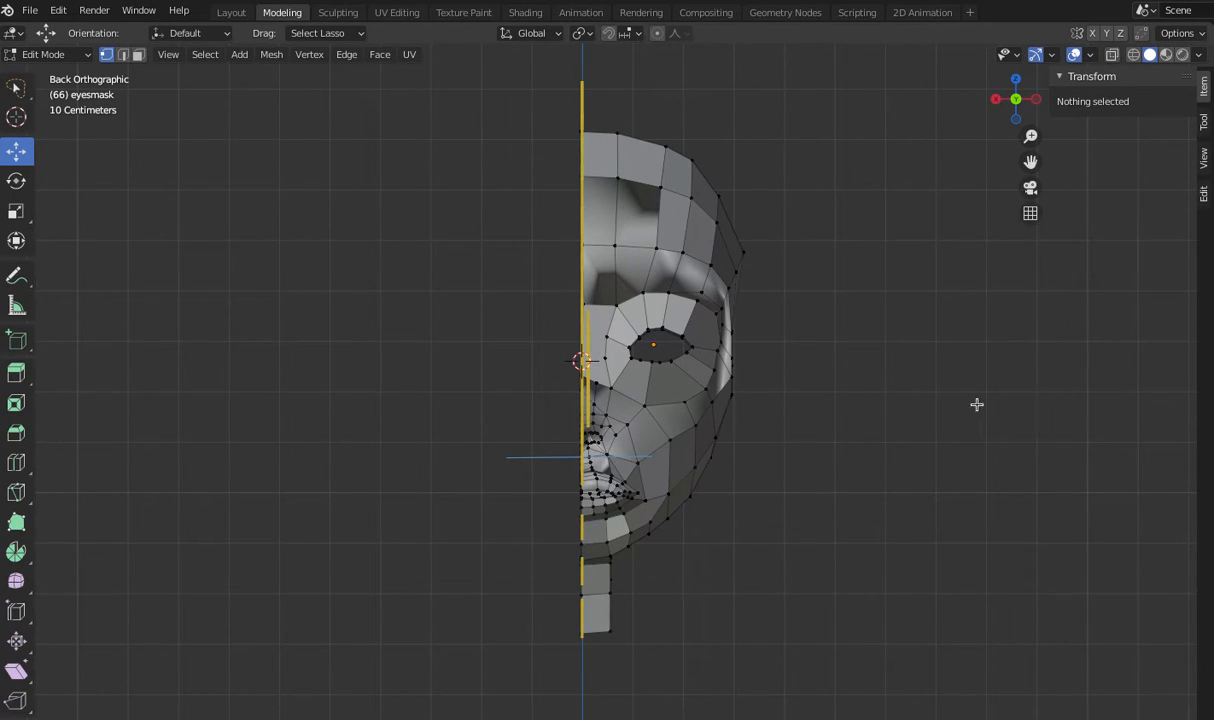
left_click(1112, 56)
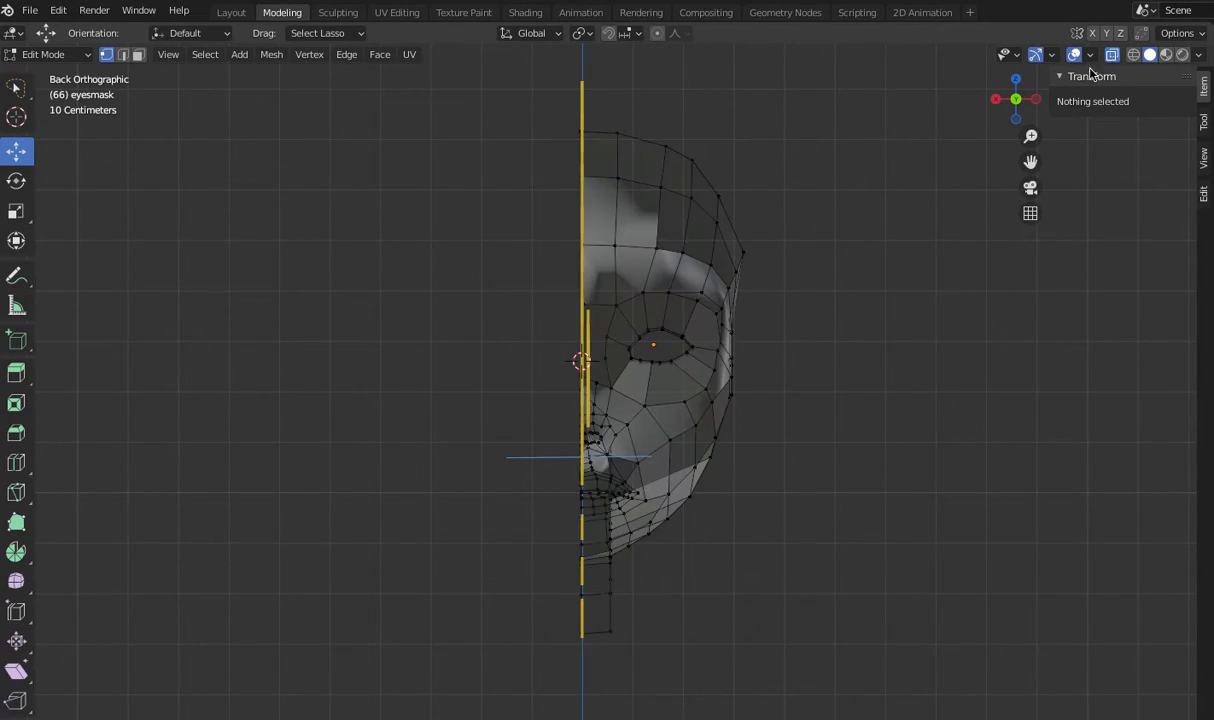
- Select the whole half head and add a Mirror modifier that completes the other side of the face
scroll(812, 375, "down", 2)
mouse_move(481, 95)
left_mouse_down()
mouse_move(471, 146)
mouse_move(480, 534)
mouse_move(772, 632)
mouse_move(905, 190)
left_mouse_up()
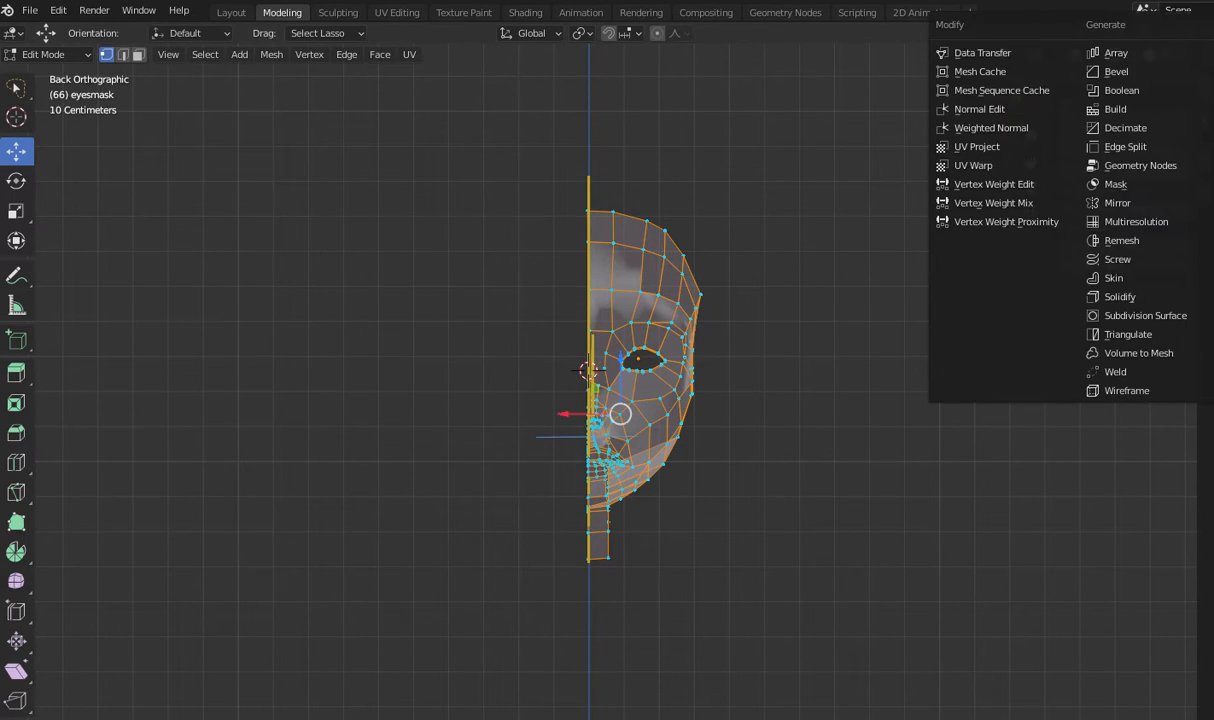
left_click(1115, 206)
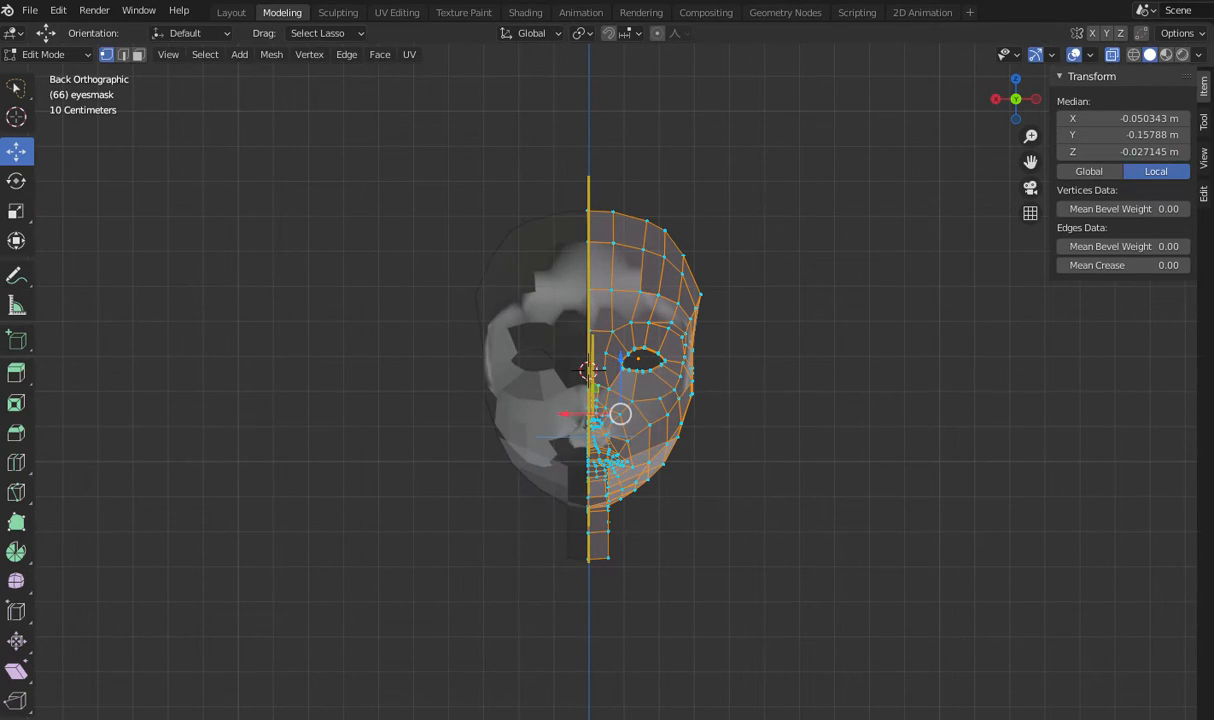
- Examine the mirrored head from the side and at an angle, and return to the back view
scroll(1047, 545, "up", 2)
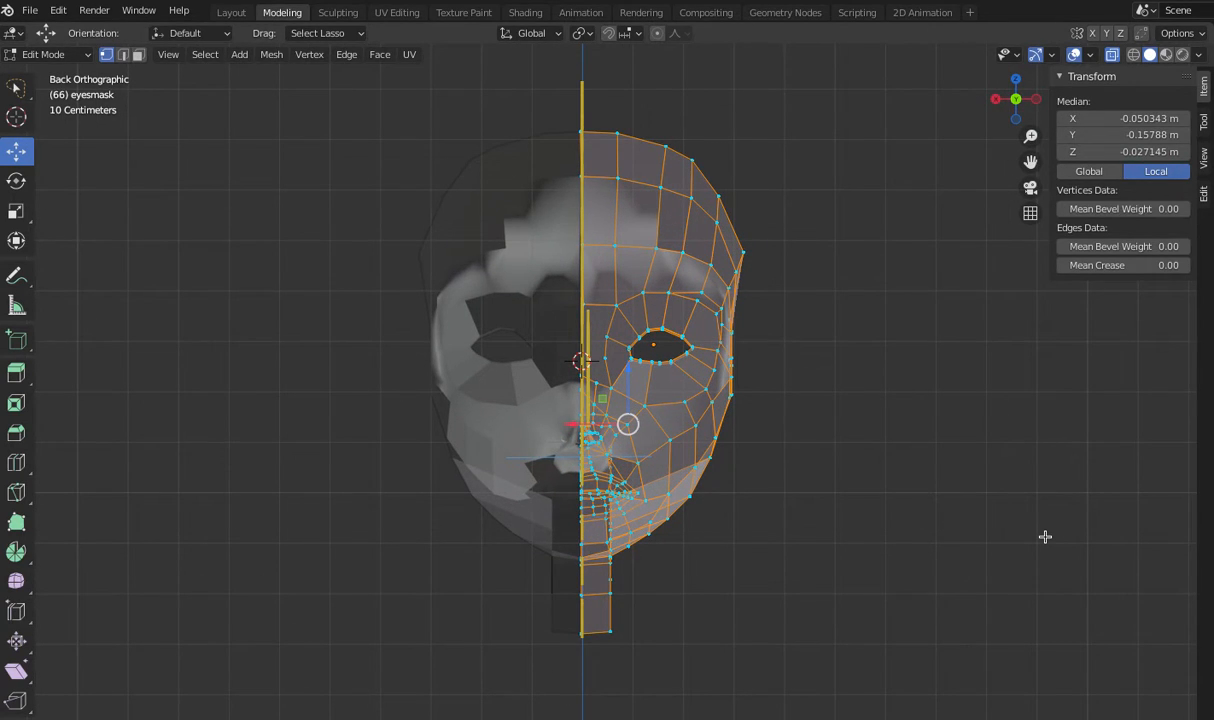
mouse_move(1016, 117)
left_mouse_down()
mouse_move(936, 134)
mouse_move(874, 117)
mouse_move(938, 204)
left_mouse_up()
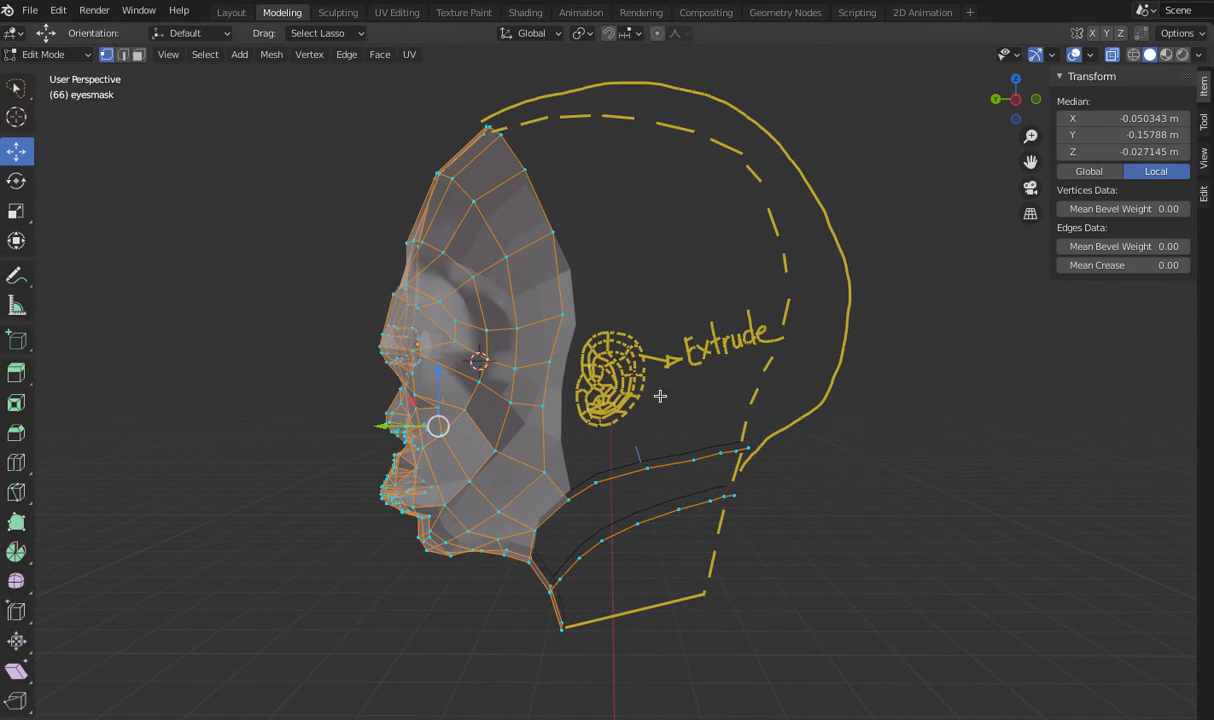
left_click_drag(1000, 110, 1160, 114)
left_click_drag(1014, 106, 1018, 107)
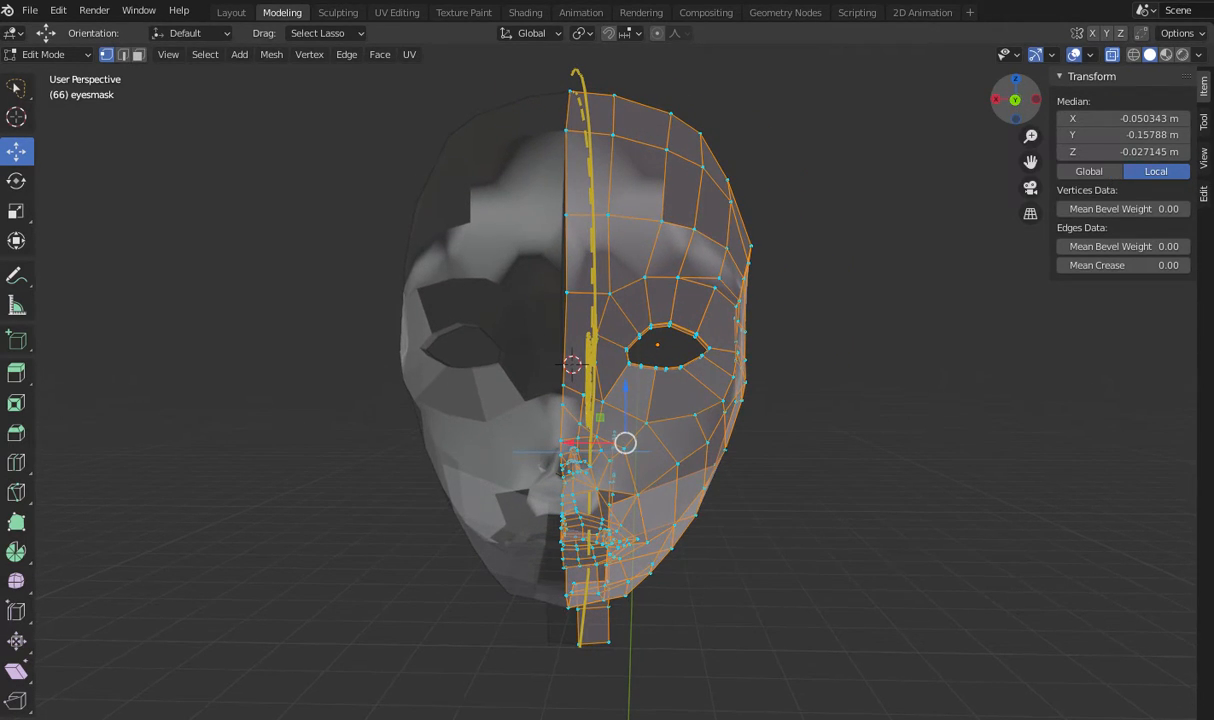
left_click(1016, 104)
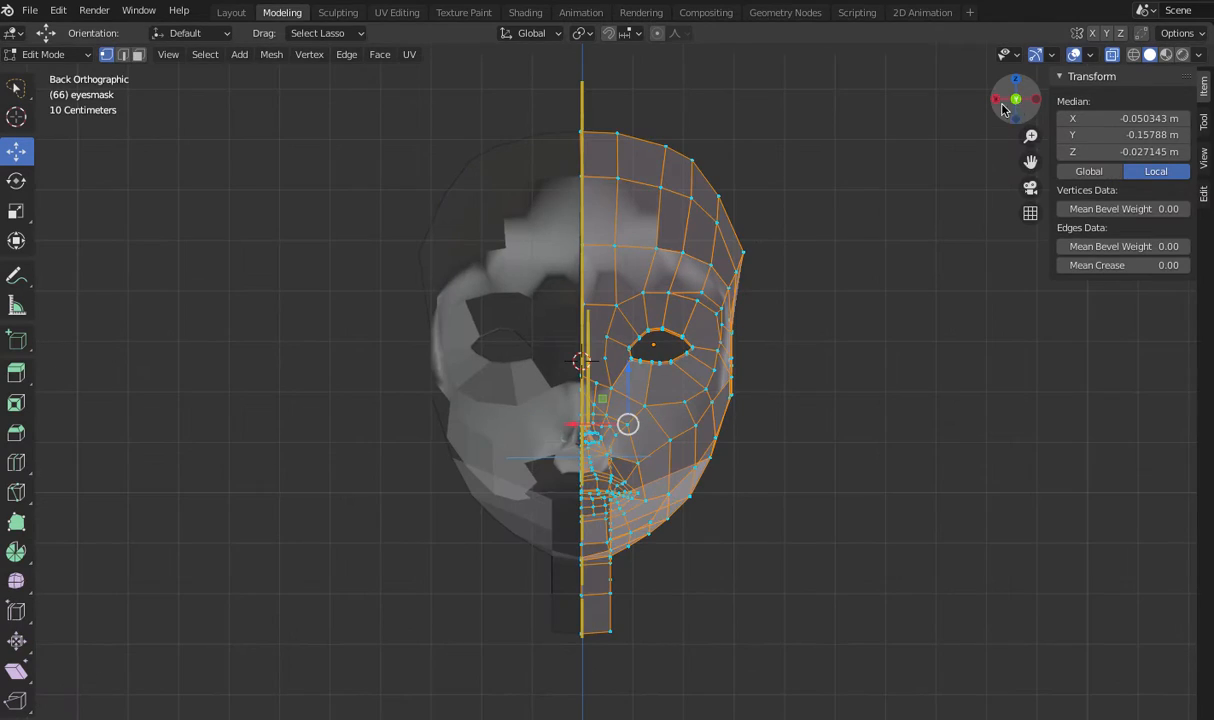
- Hide the yellow annotation layer Note.008 and return to the Move tool
left_click(17, 278)
left_click(58, 289)
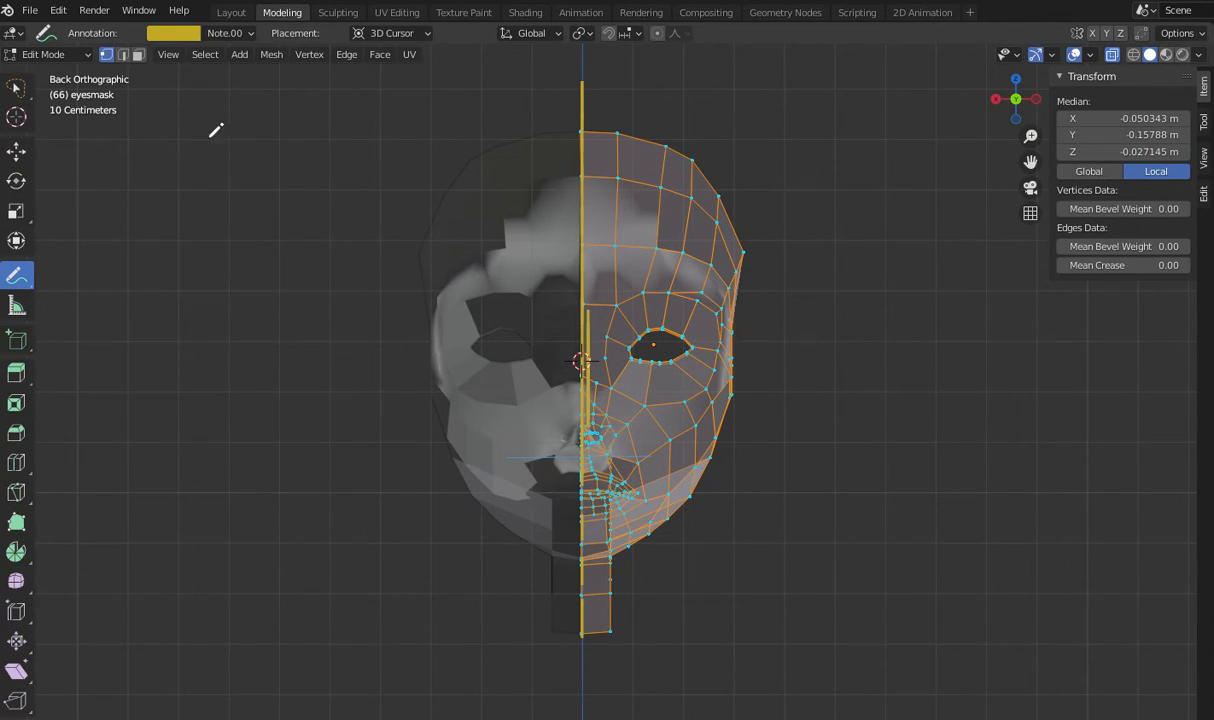
left_click(240, 33)
left_click(295, 109)
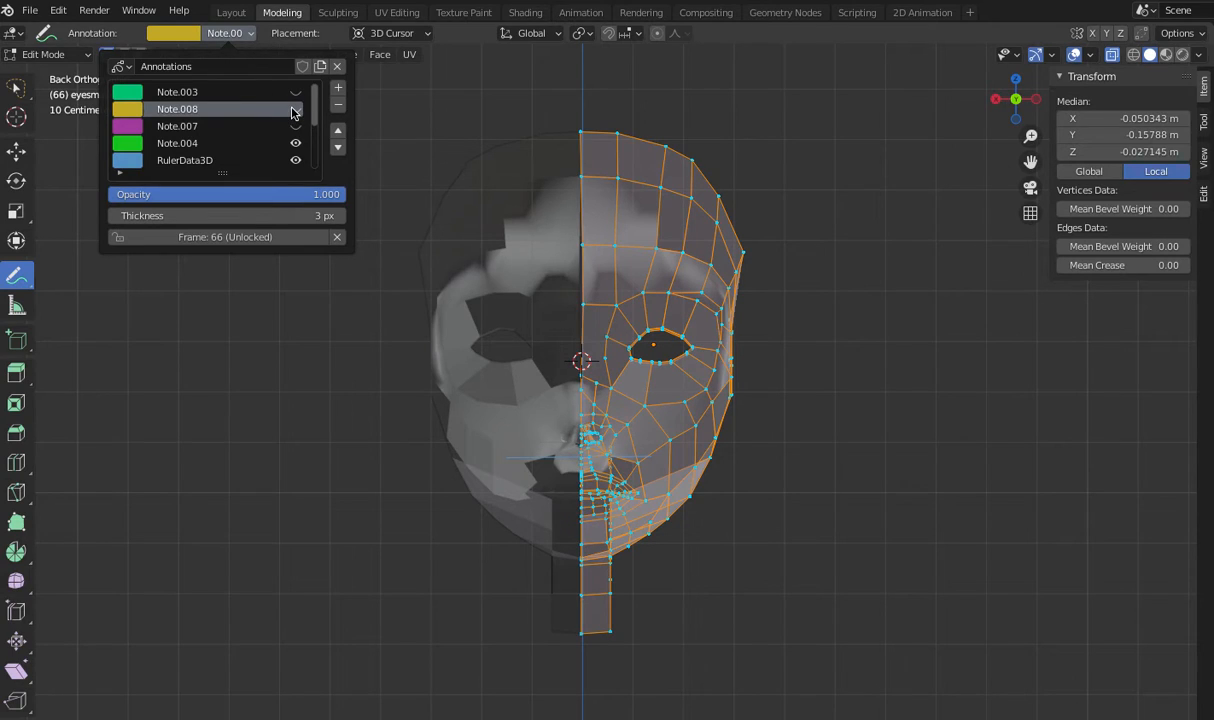
left_click(16, 150)
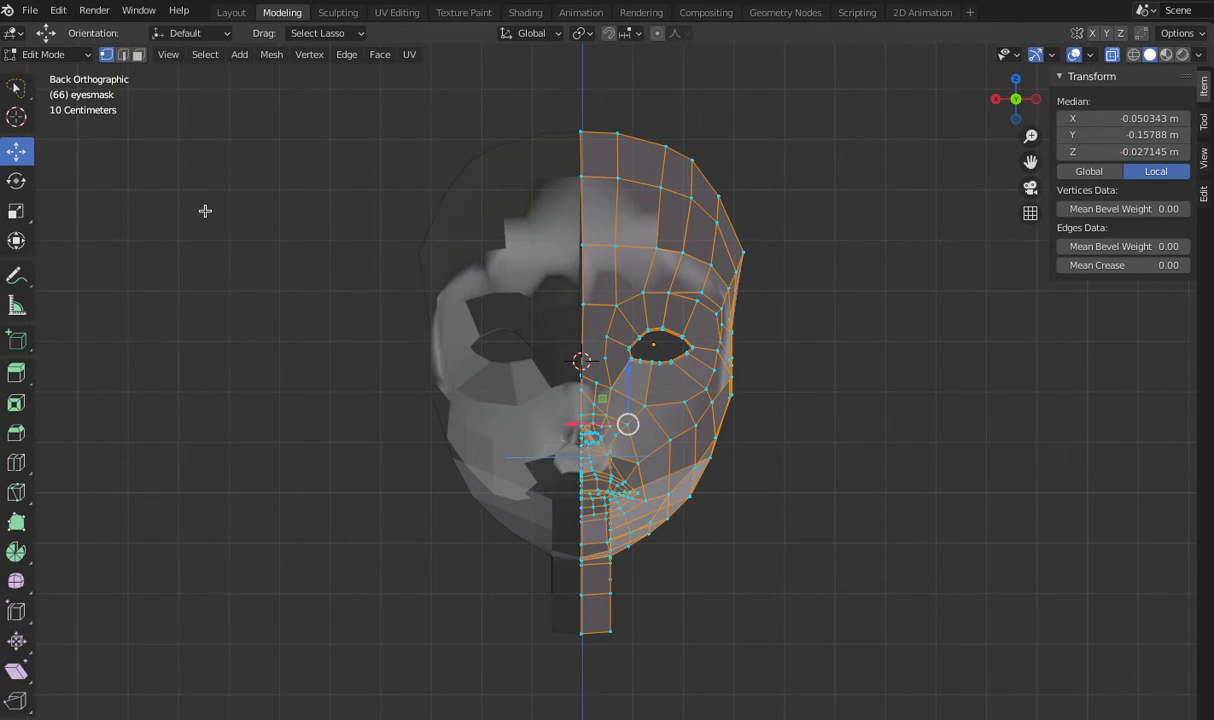
- Show the mirrored half in the edit cage and move the lower-forehead midline vertex along X by about 0.0056 m onto the centre line
scroll(205, 211, "up", 3)
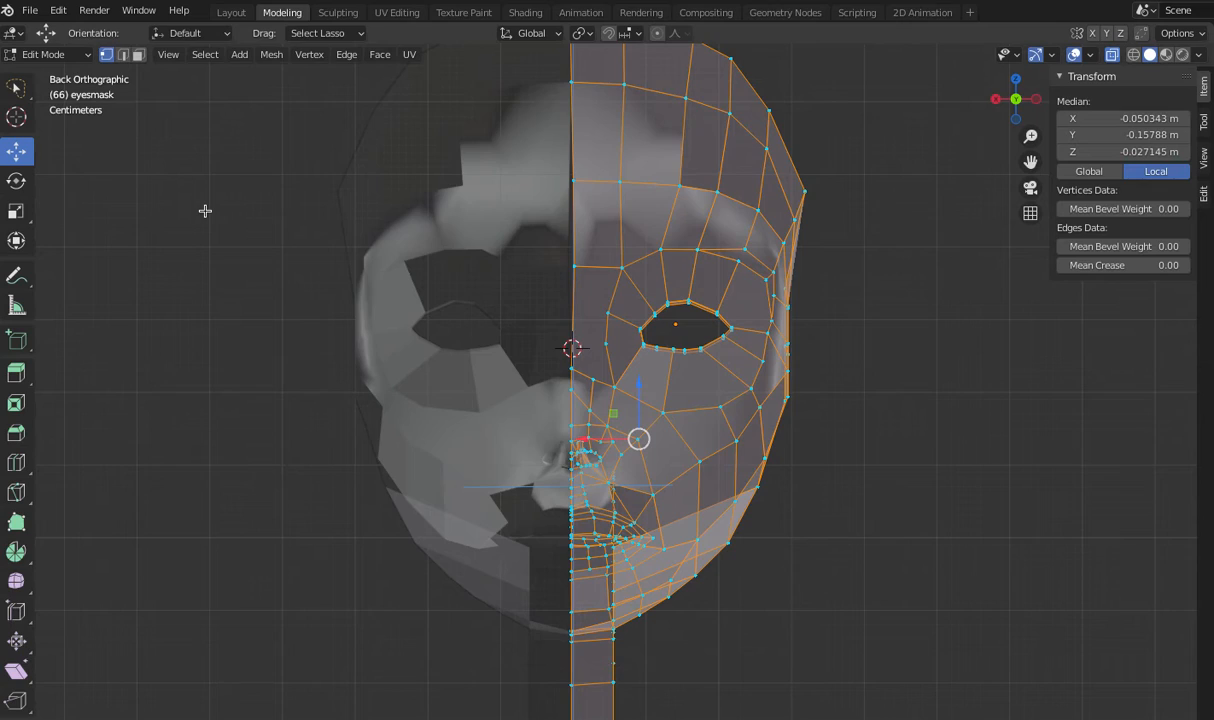
scroll(205, 211, "down", 2)
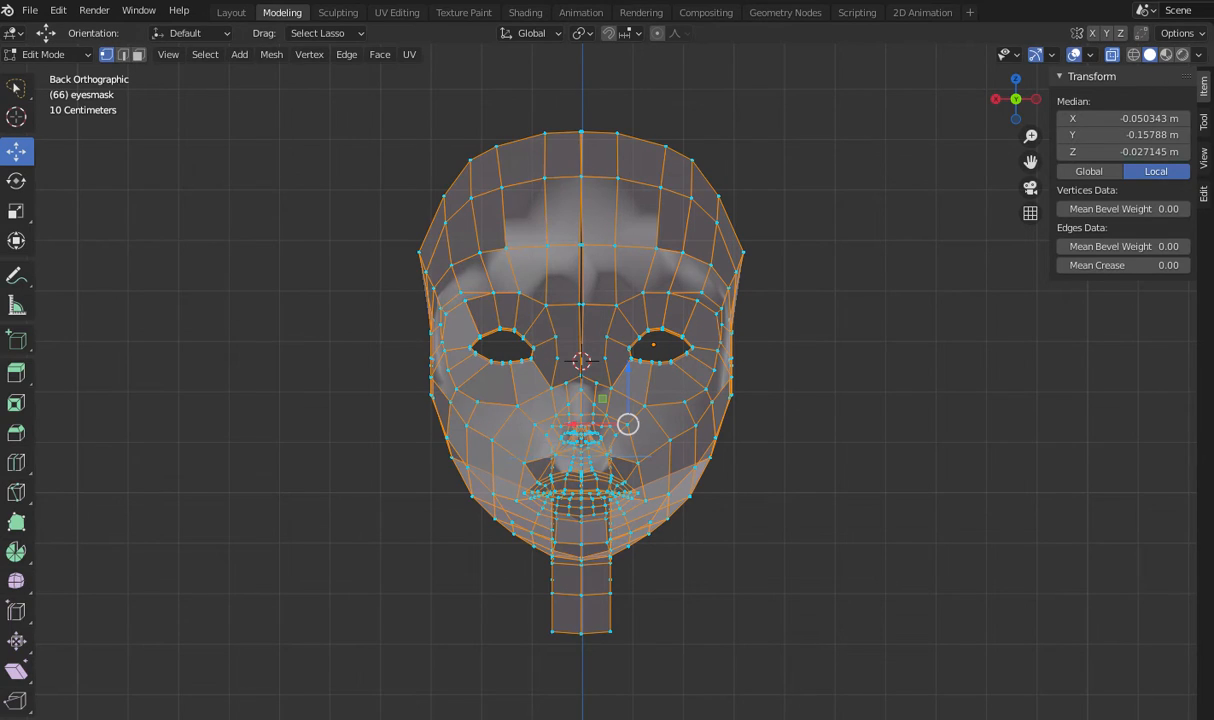
scroll(746, 310, "up", 1)
mouse_move(522, 192)
left_mouse_down()
mouse_move(570, 202)
mouse_move(560, 226)
mouse_move(500, 202)
left_mouse_up()
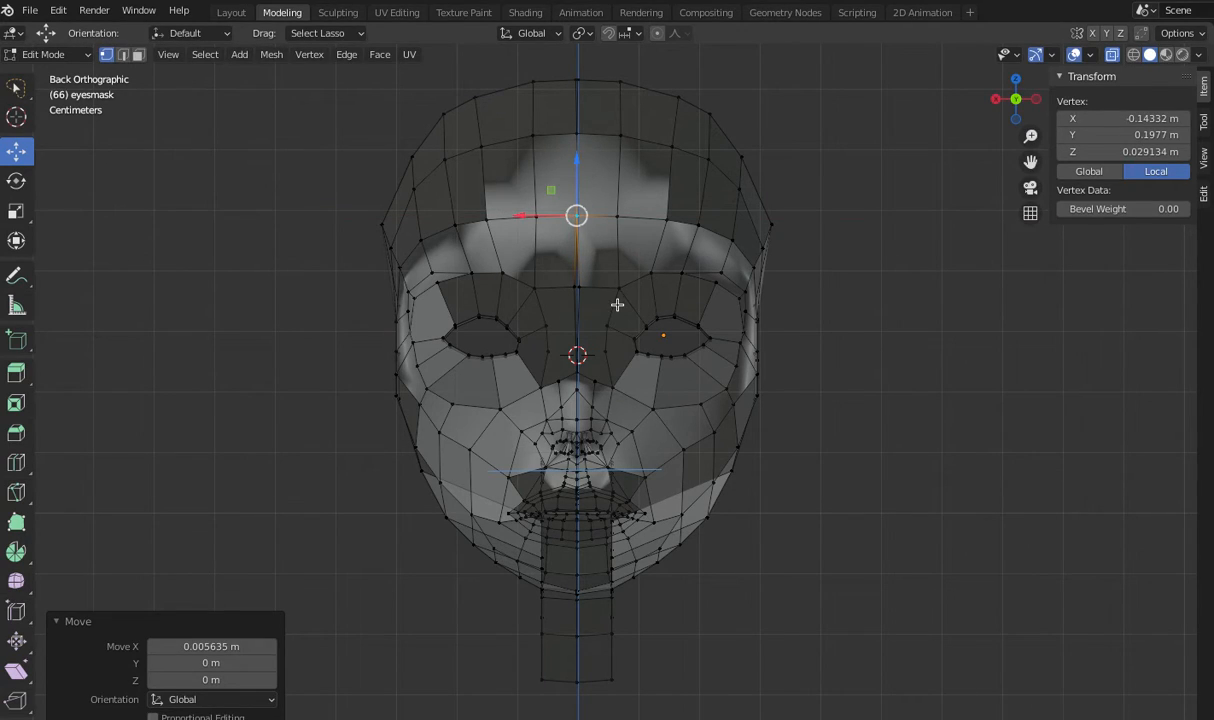
- Select the two midline vertices at the nose bridge and move them along X by about -0.0008 m onto the centre line
left_click(569, 285)
mouse_move(503, 276)
left_mouse_down()
mouse_move(530, 287)
mouse_move(546, 370)
mouse_move(575, 398)
left_mouse_up()
scroll(879, 396, "up", 3)
mouse_move(586, 365)
left_mouse_down()
mouse_move(583, 320)
mouse_move(545, 305)
left_mouse_up()
key("g")
key("x")
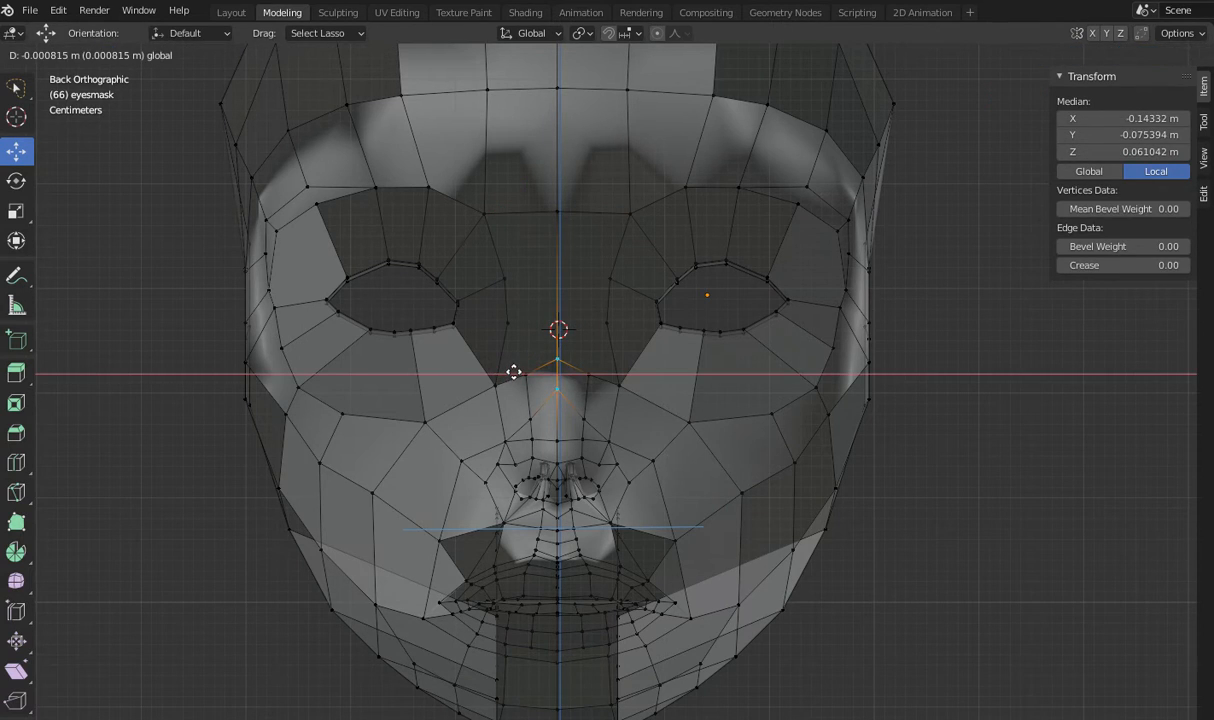
left_click(510, 371)
scroll(838, 475, "down", 3)
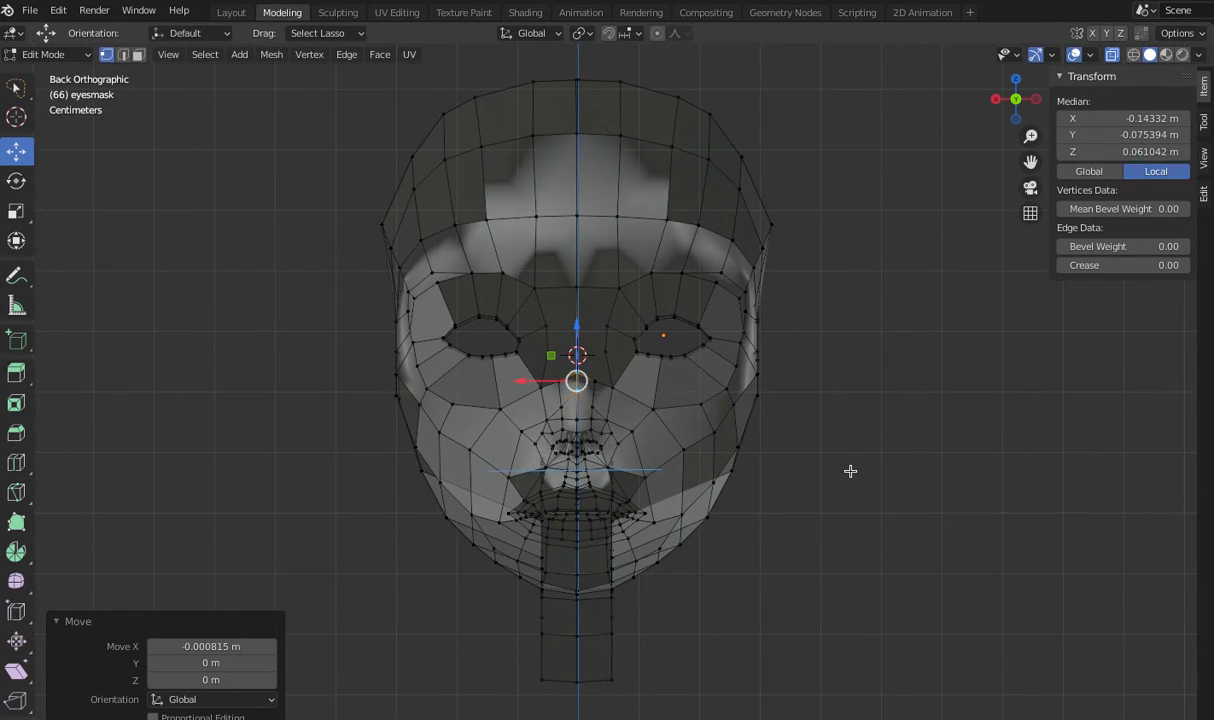
- Check the centre seam around the nose up close and turn X-ray off
scroll(850, 471, "up", 5)
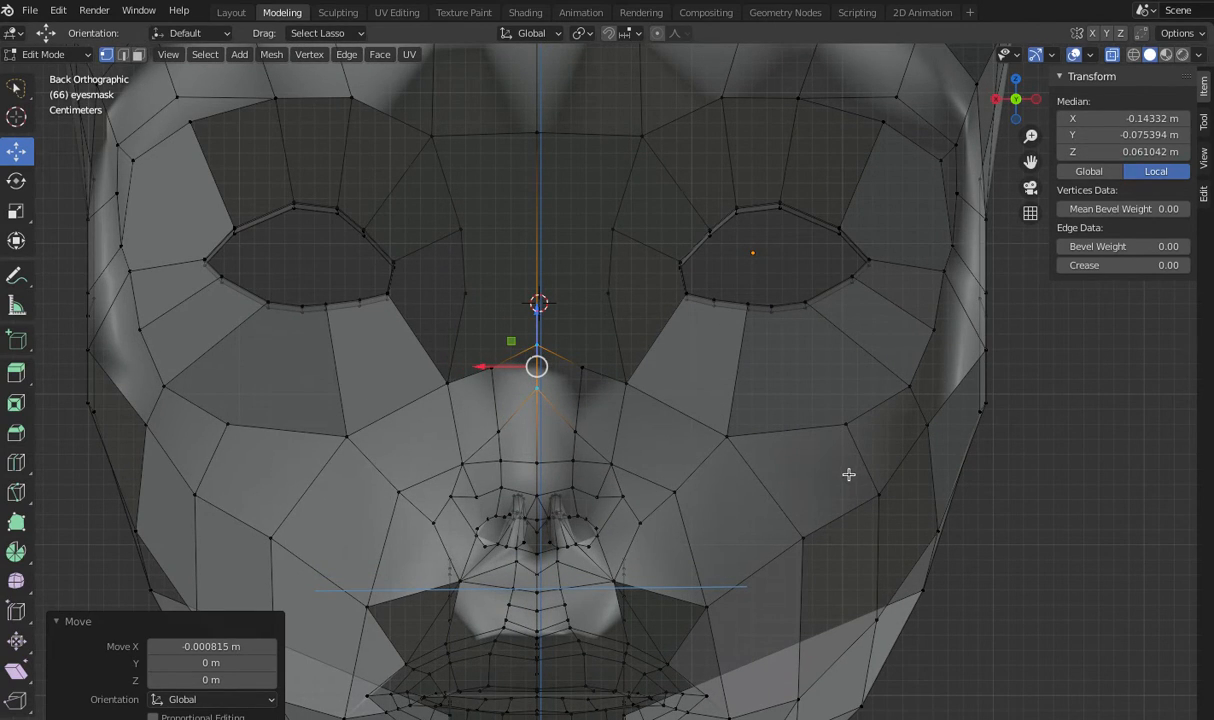
left_click(547, 520)
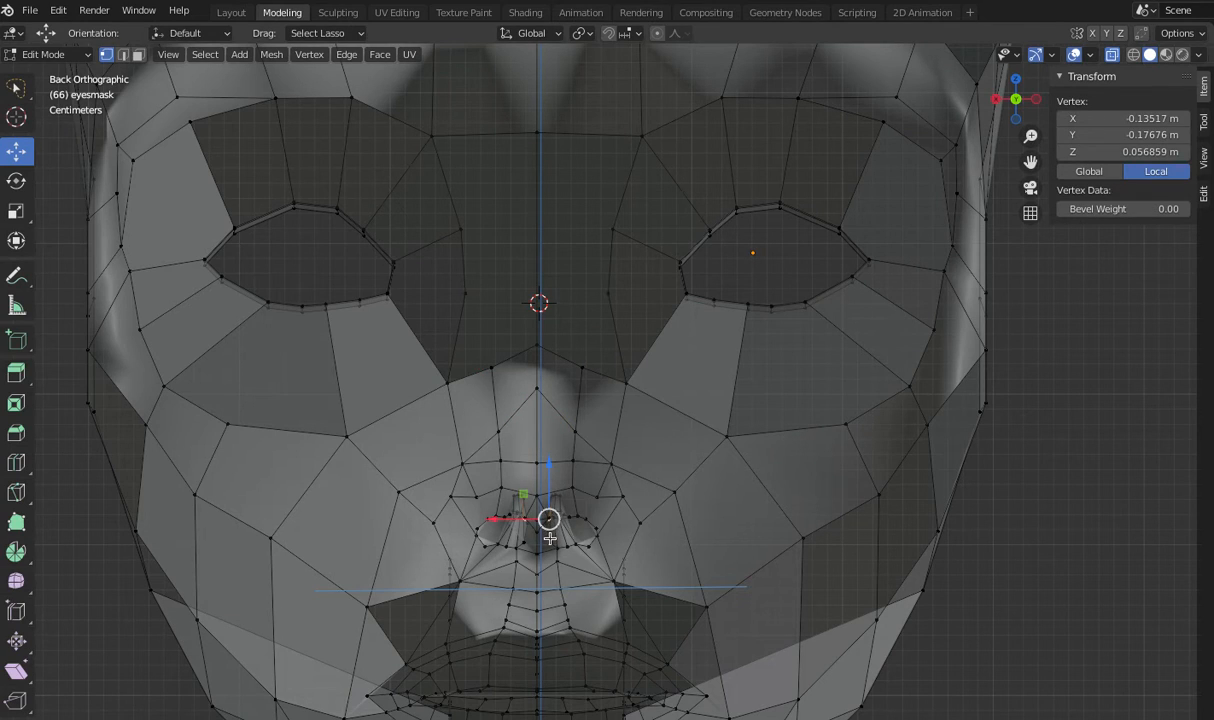
scroll(975, 347, "down", 4)
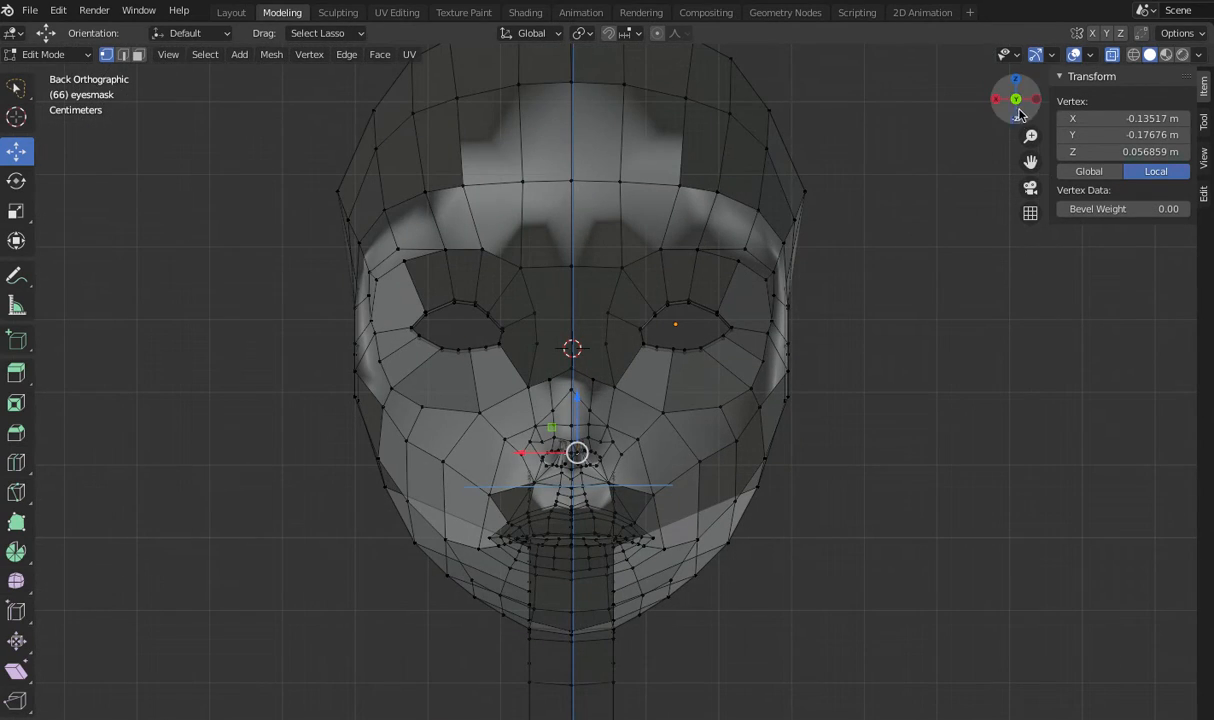
key("alt+z")
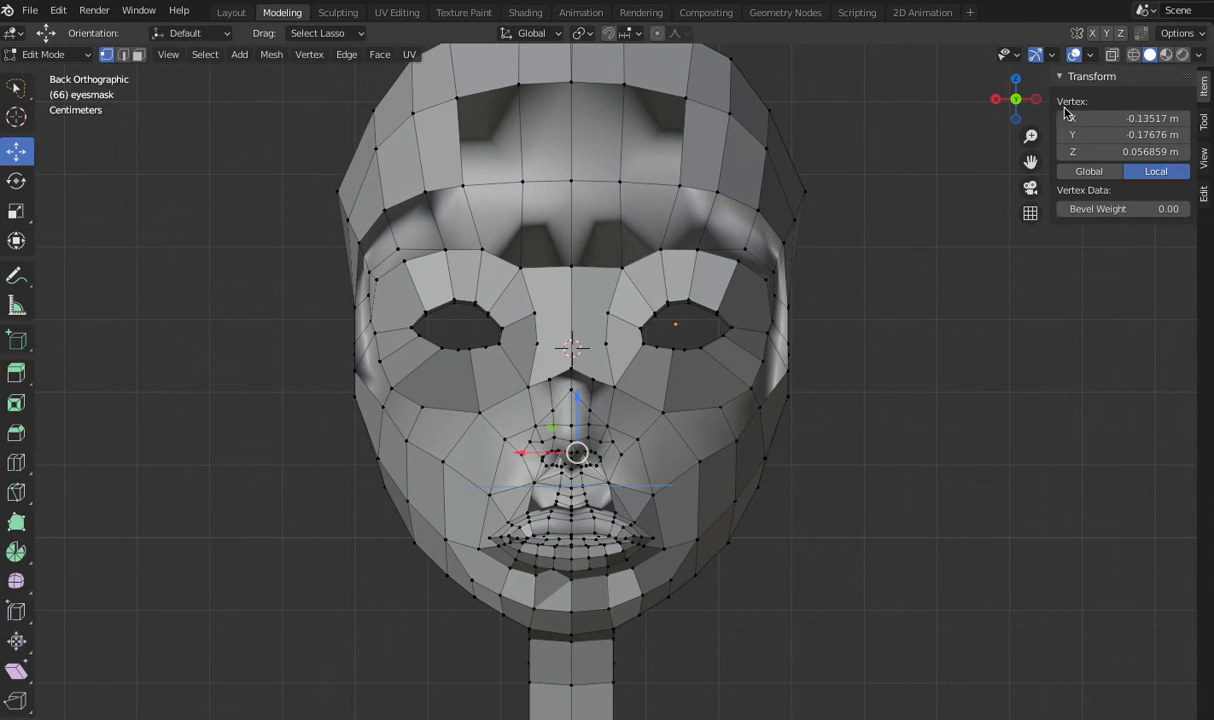
scroll(908, 398, "up", 4)
scroll(910, 397, "down", 4)
scroll(910, 397, "down", 2)
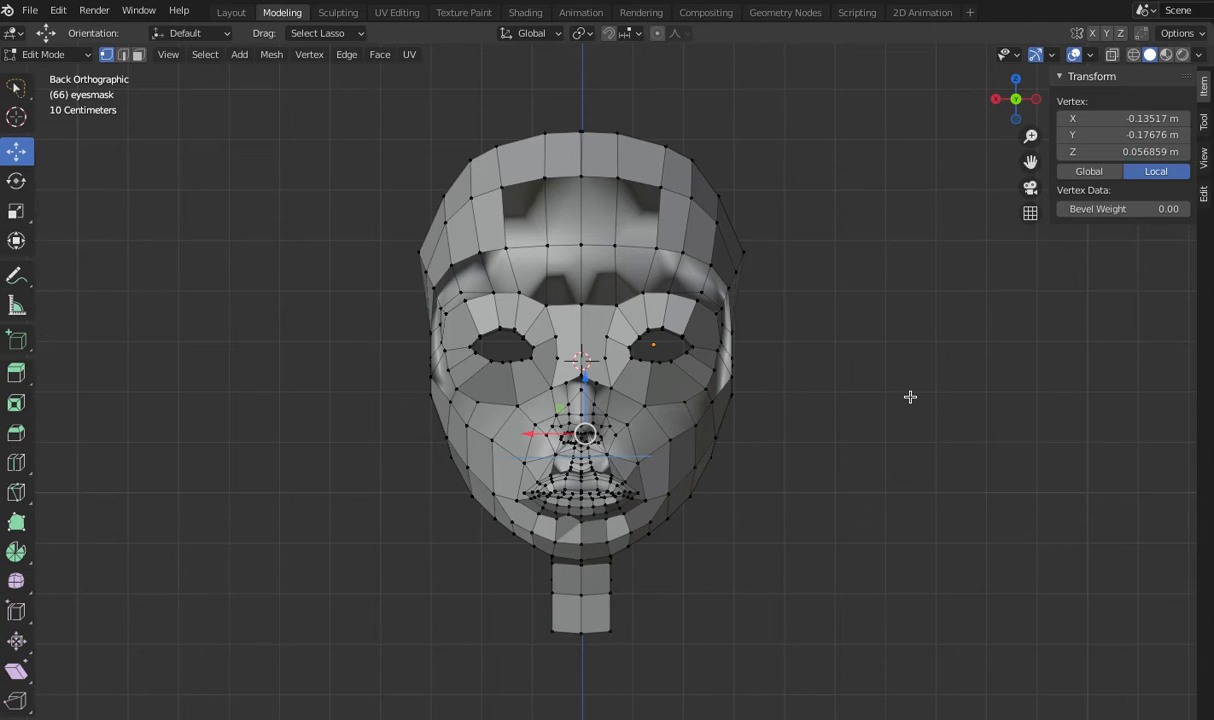
- Move the topmost forehead vertex at the midline along X by about -0.0028 m onto the centre line
scroll(910, 397, "up", 1)
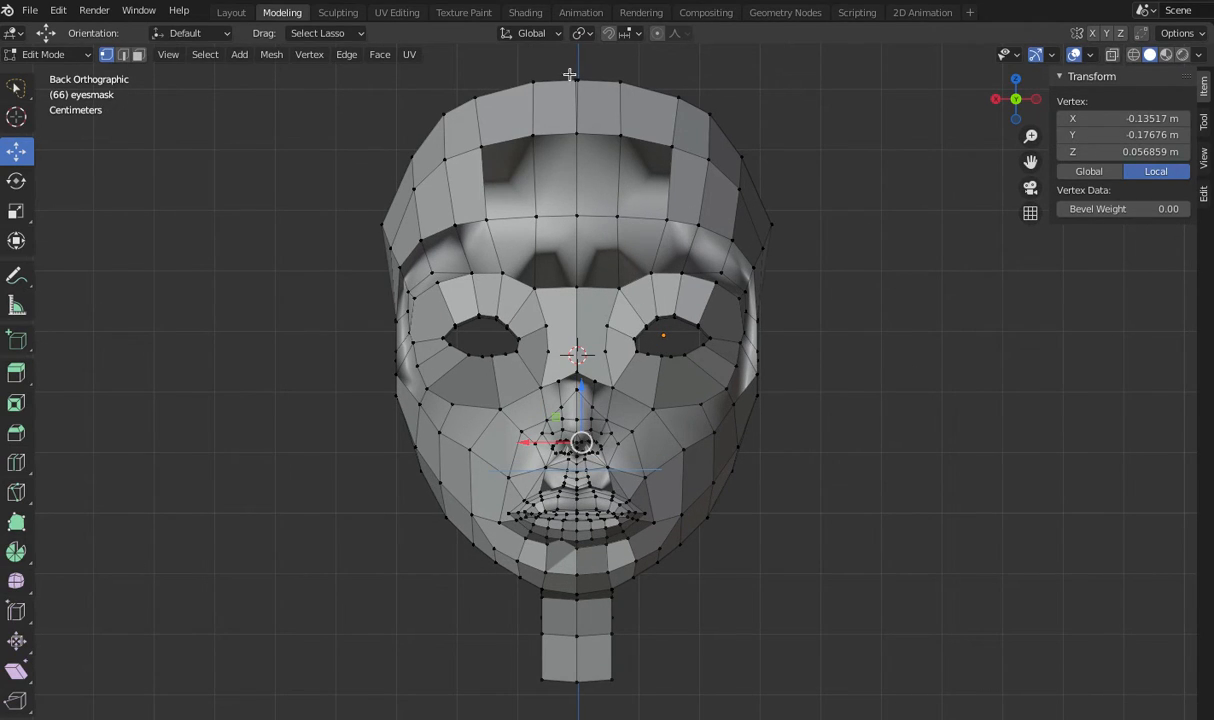
mouse_move(542, 67)
left_mouse_down()
mouse_move(575, 103)
mouse_move(593, 71)
mouse_move(531, 81)
left_mouse_up()
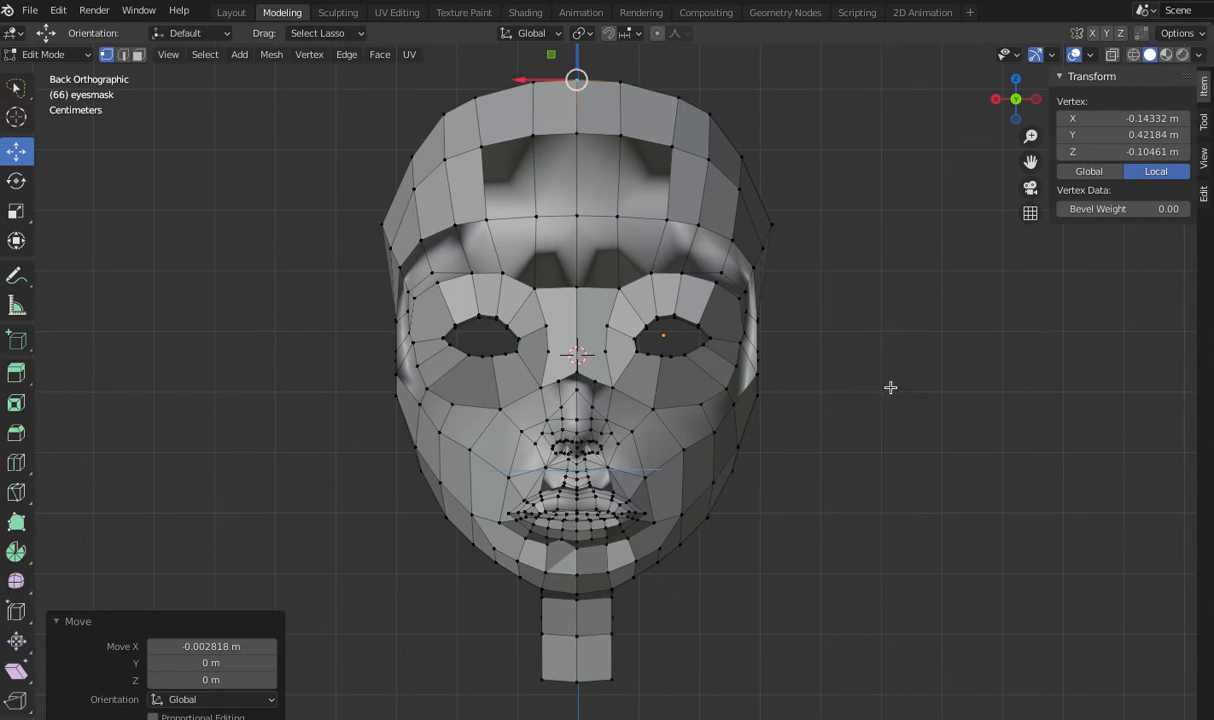
scroll(937, 432, "down", 1)
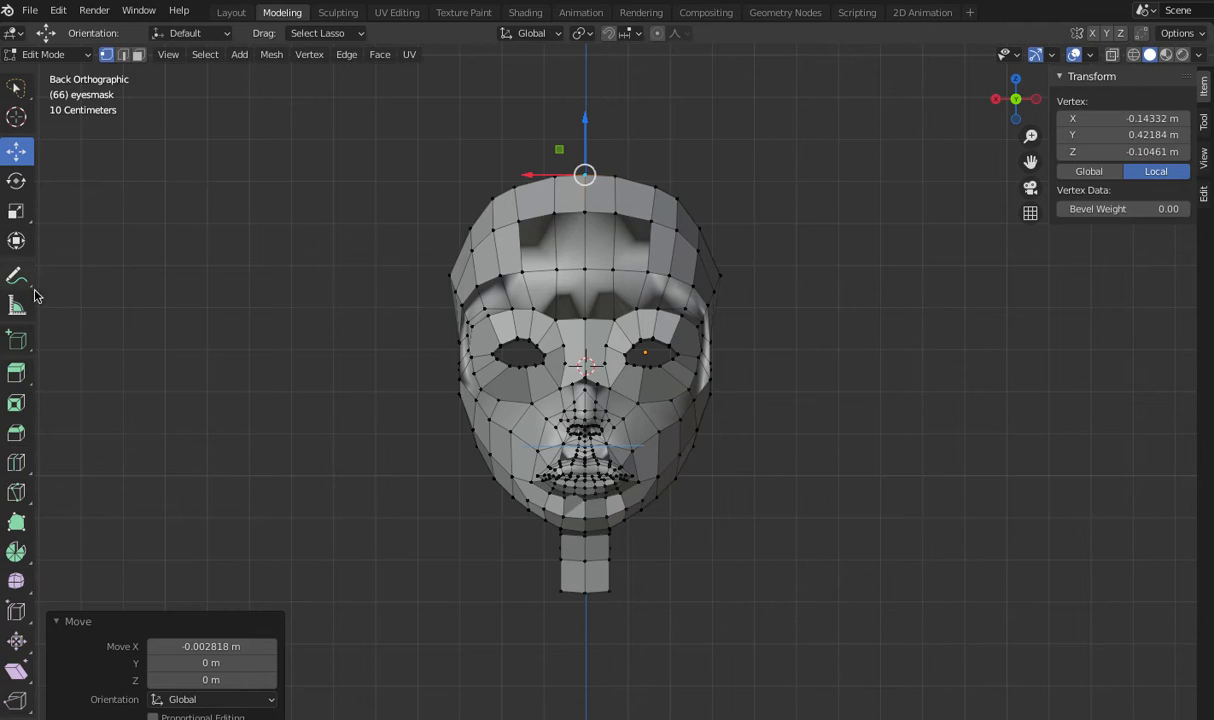
scroll(103, 228, "up", 1)
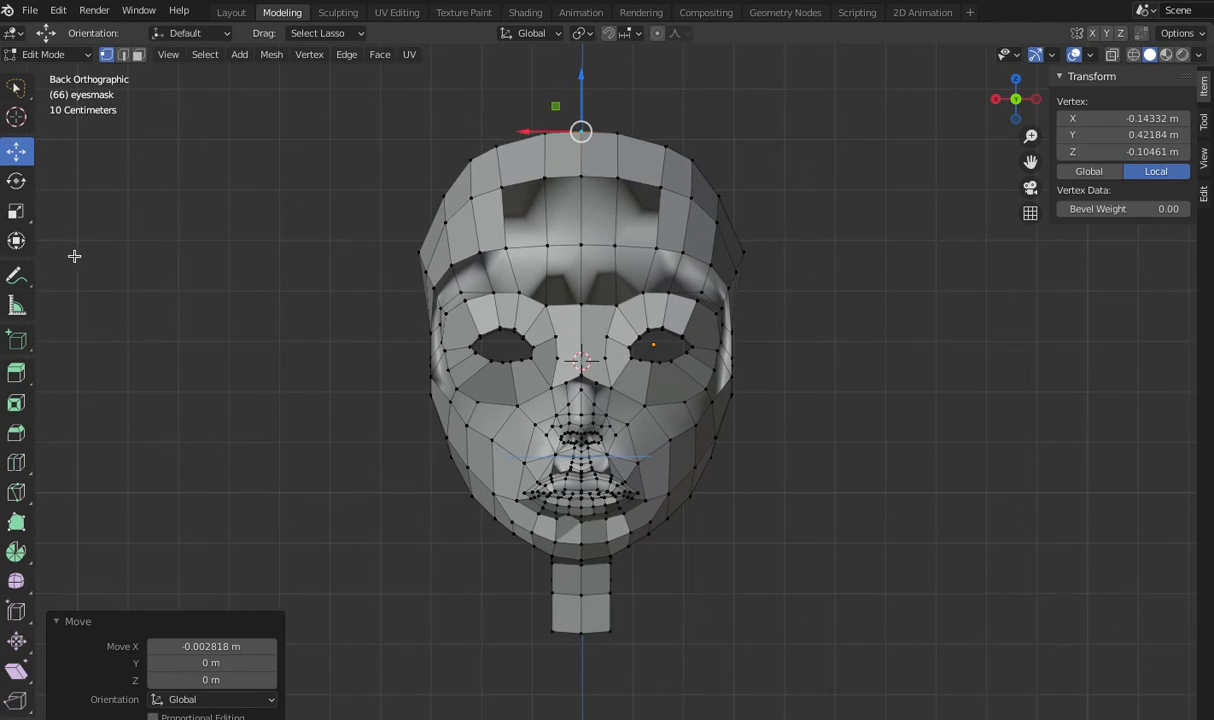
- Activate the Annotate tool and make the teal Note.006 layer the active annotation layer
left_click(17, 280)
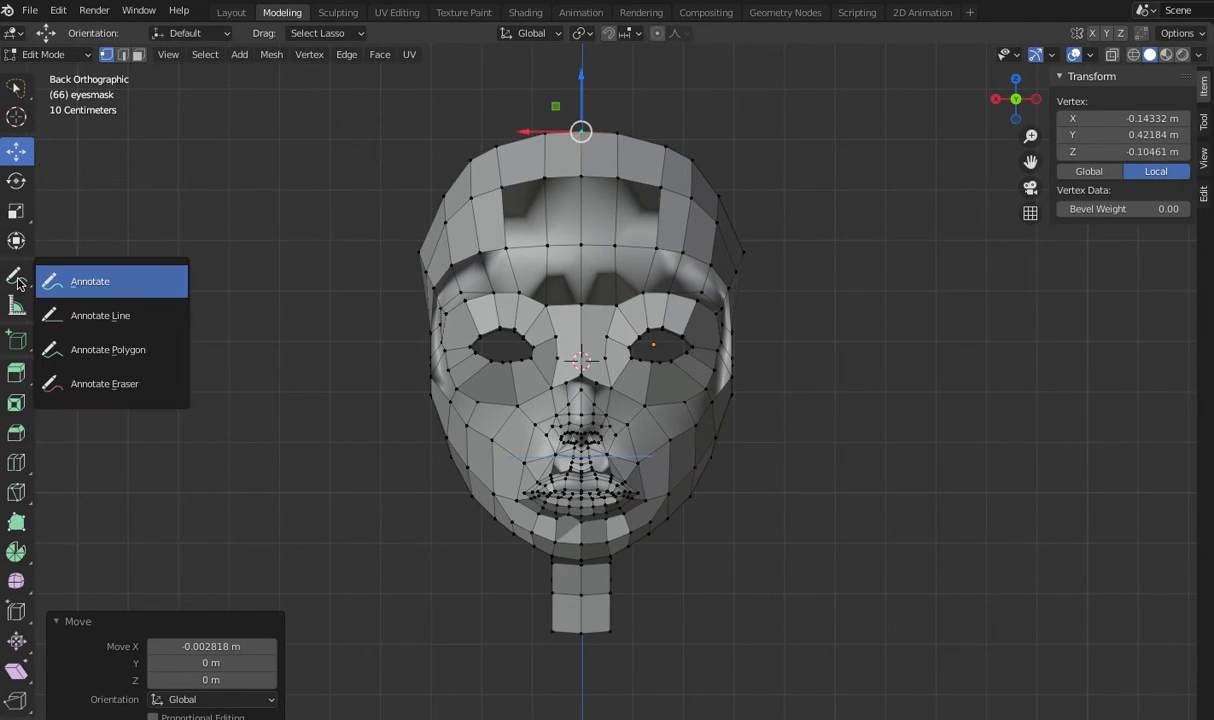
left_click(89, 279)
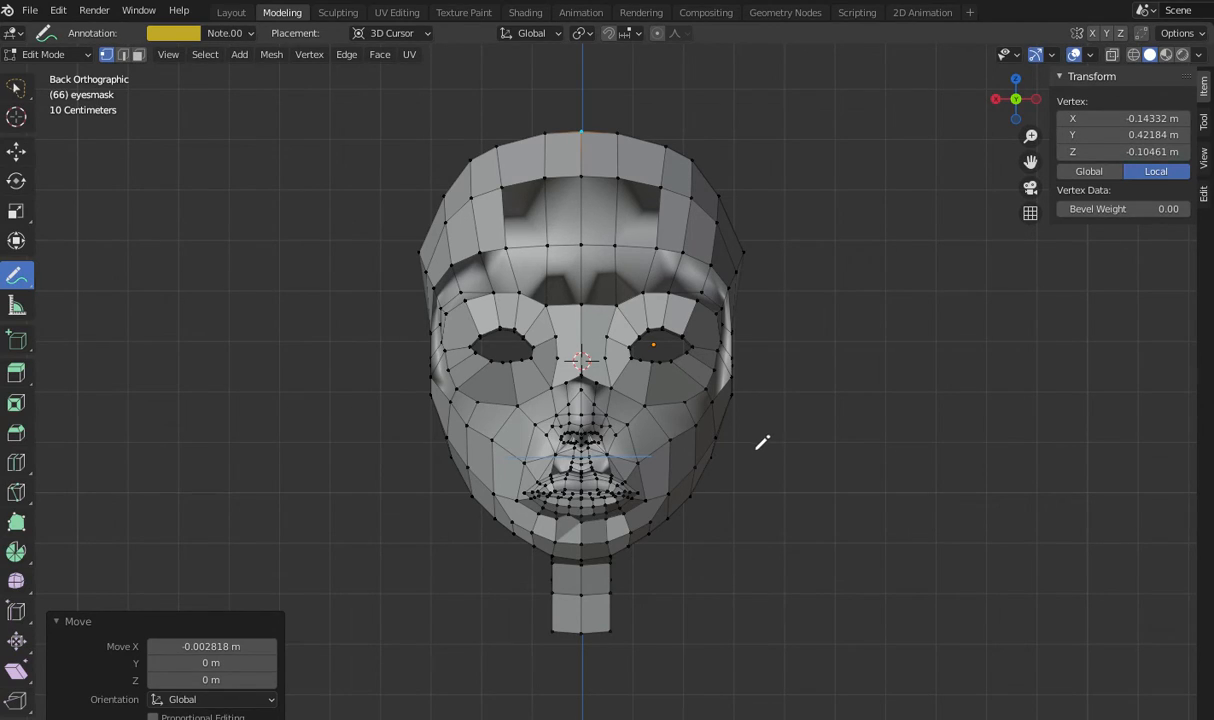
left_click(605, 318)
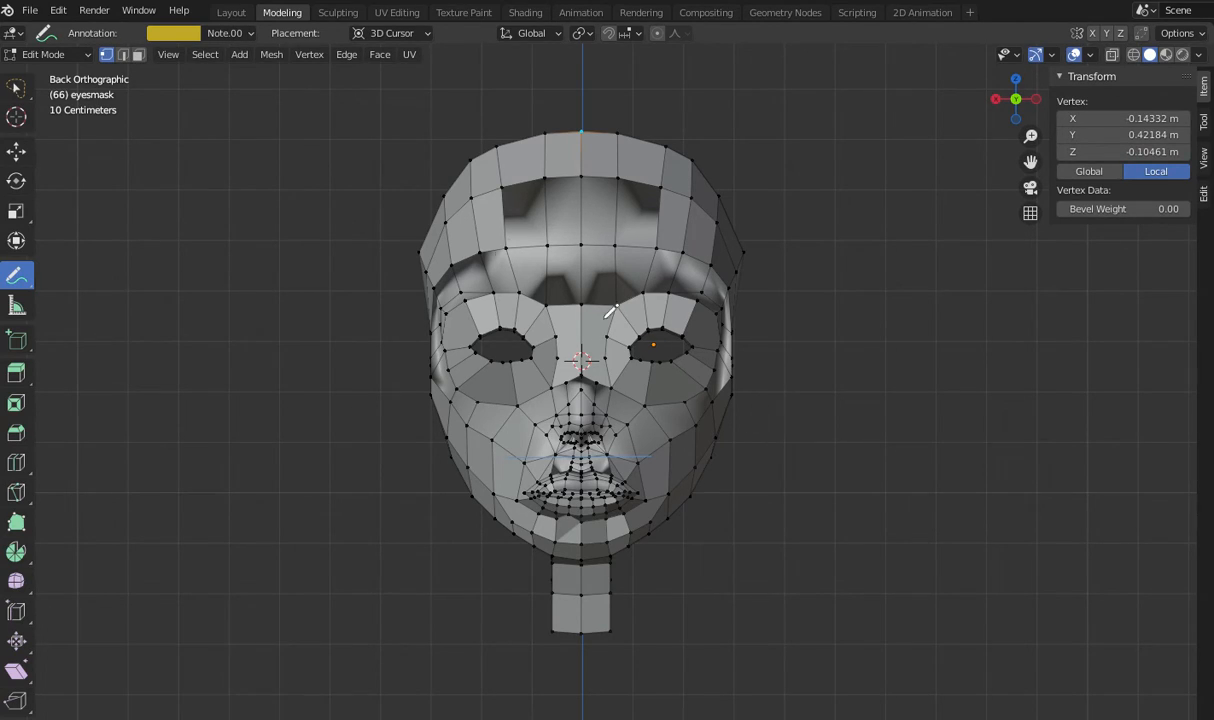
left_click(252, 38)
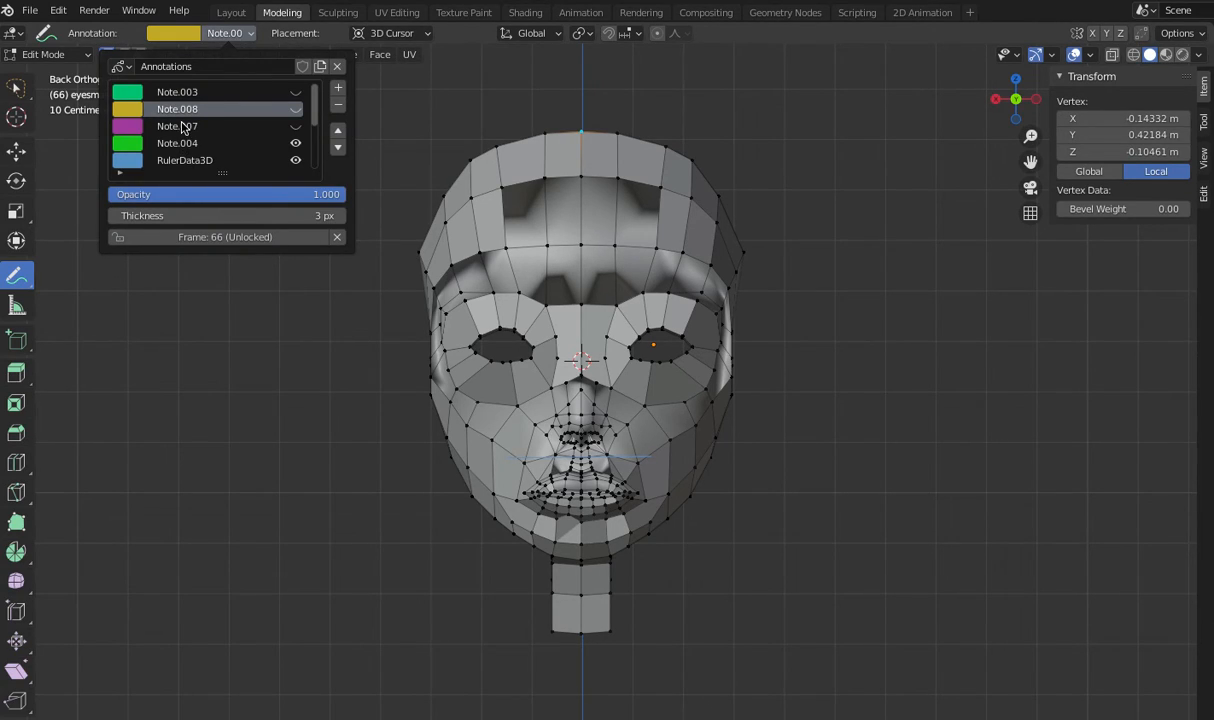
scroll(190, 152, "down", 1)
scroll(190, 152, "down", 2)
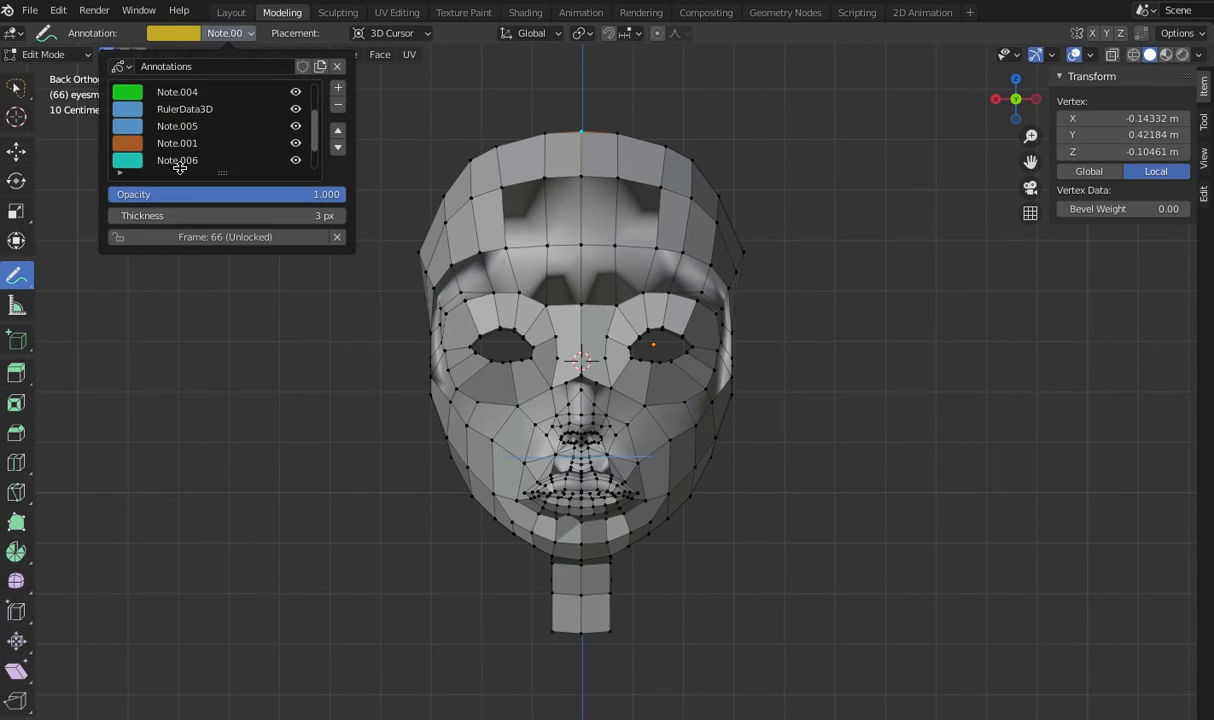
left_click(177, 162)
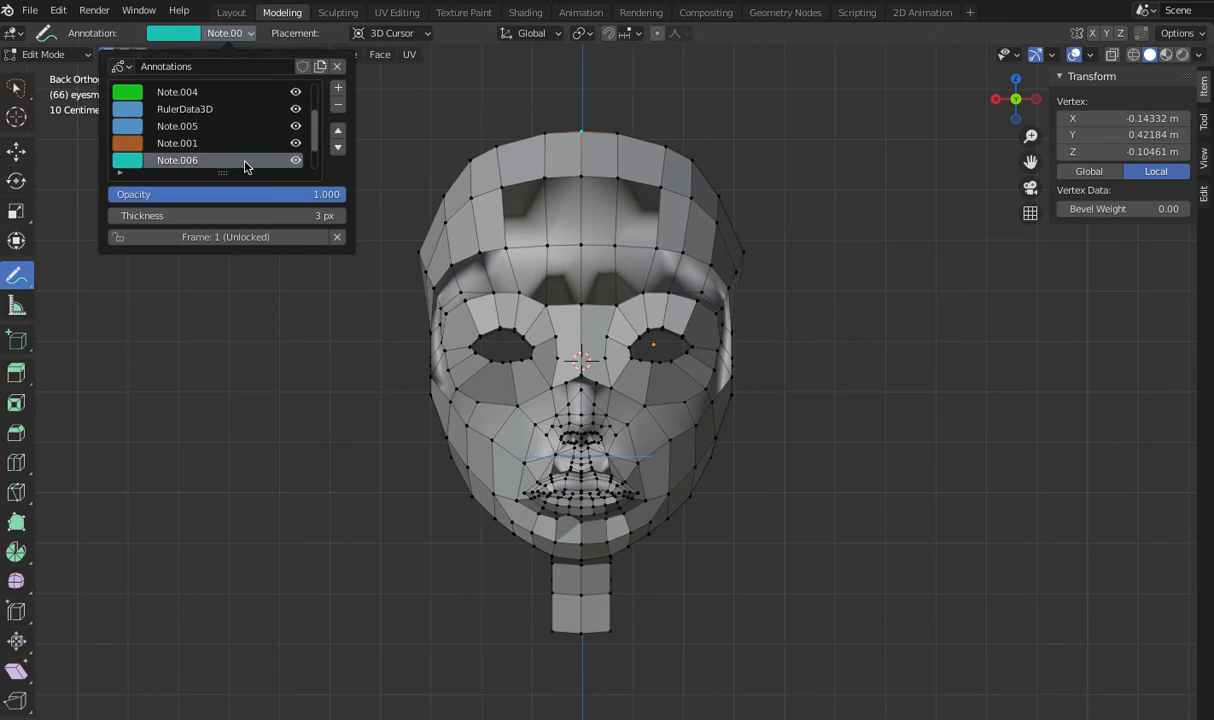
- Handwrite the annotation "Kyub8" beside the cheek on the side with the orange origin point, with "2022" just above it
mouse_move(746, 440)
left_mouse_down()
mouse_move(744, 465)
mouse_move(743, 447)
mouse_move(771, 473)
mouse_move(775, 440)
mouse_move(777, 456)
mouse_move(805, 424)
left_mouse_up()
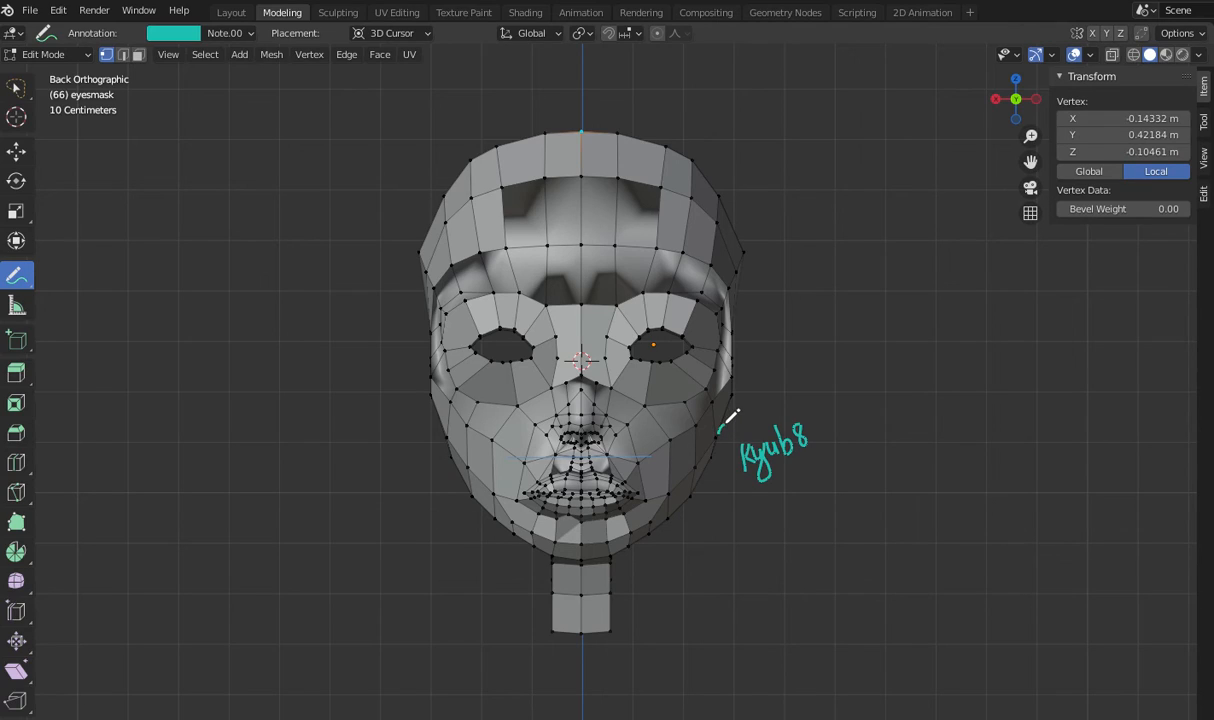
mouse_move(719, 431)
left_mouse_down()
mouse_move(731, 441)
mouse_move(733, 426)
left_mouse_up()
left_click_drag(741, 423, 751, 434)
left_click_drag(750, 421, 760, 432)
scroll(900, 480, "up", 3)
scroll(900, 480, "down", 1)
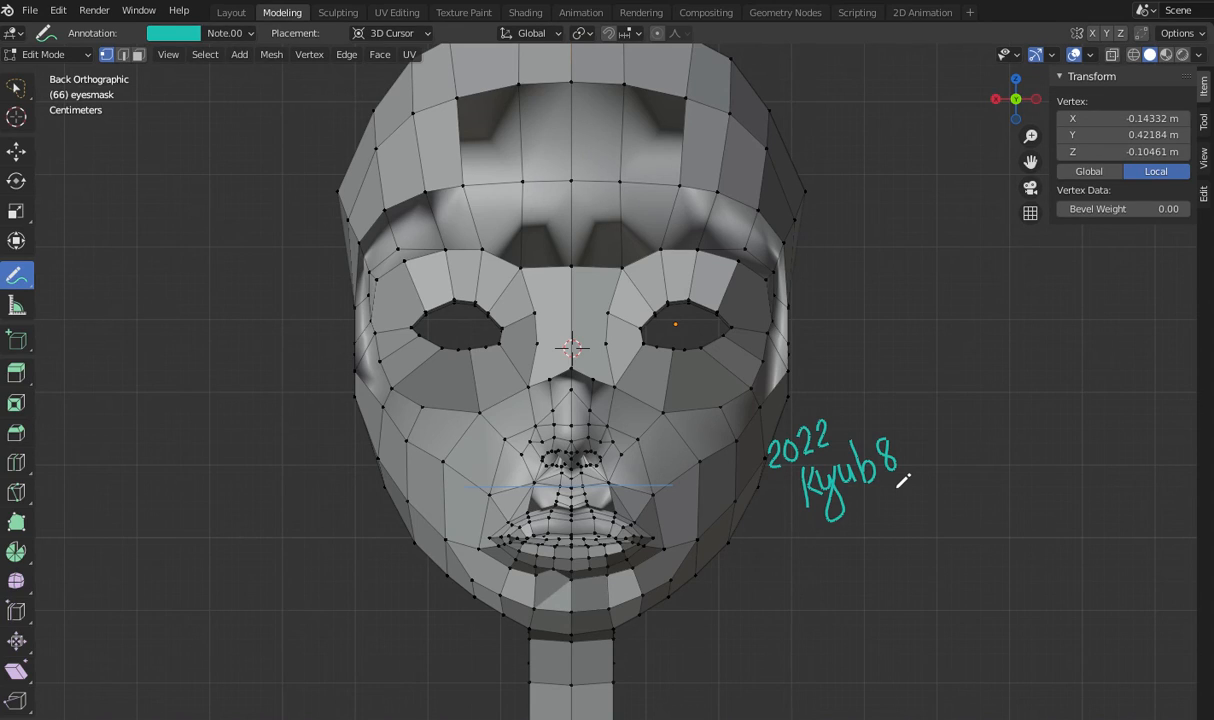
scroll(903, 481, "down", 2)
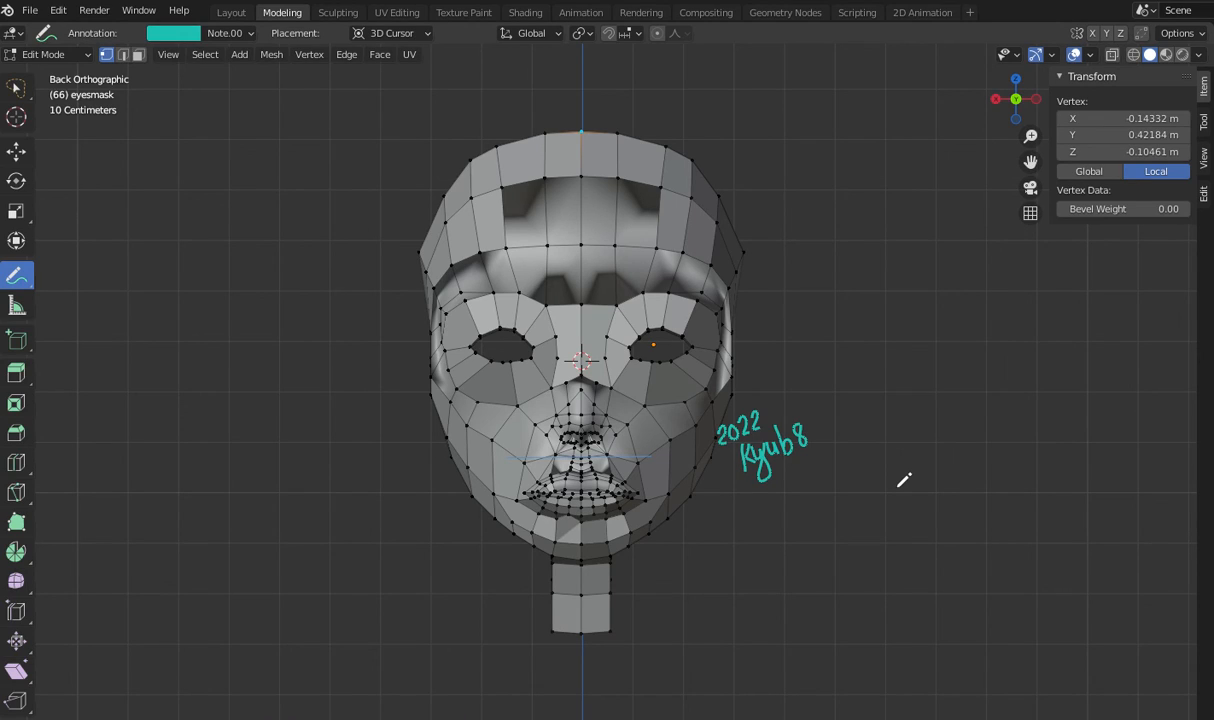
- Return to the Move tool and inspect the signed head from an oblique perspective angle
left_click(16, 152)
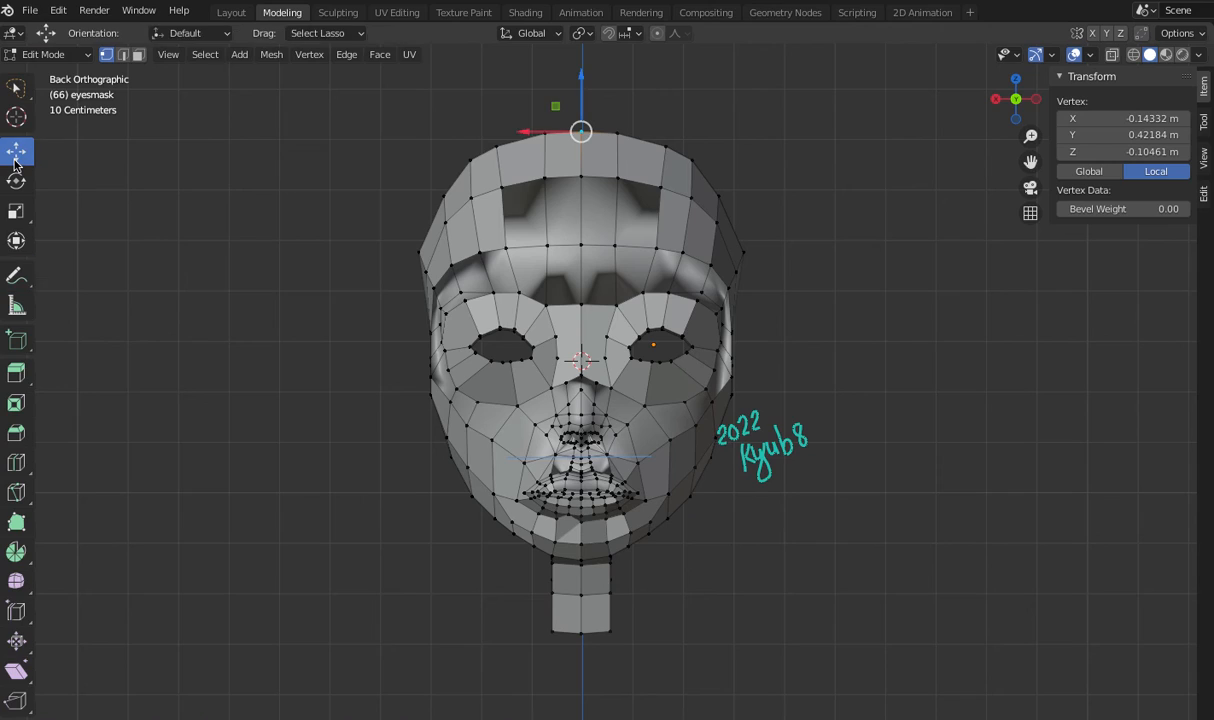
scroll(191, 381, "down", 1)
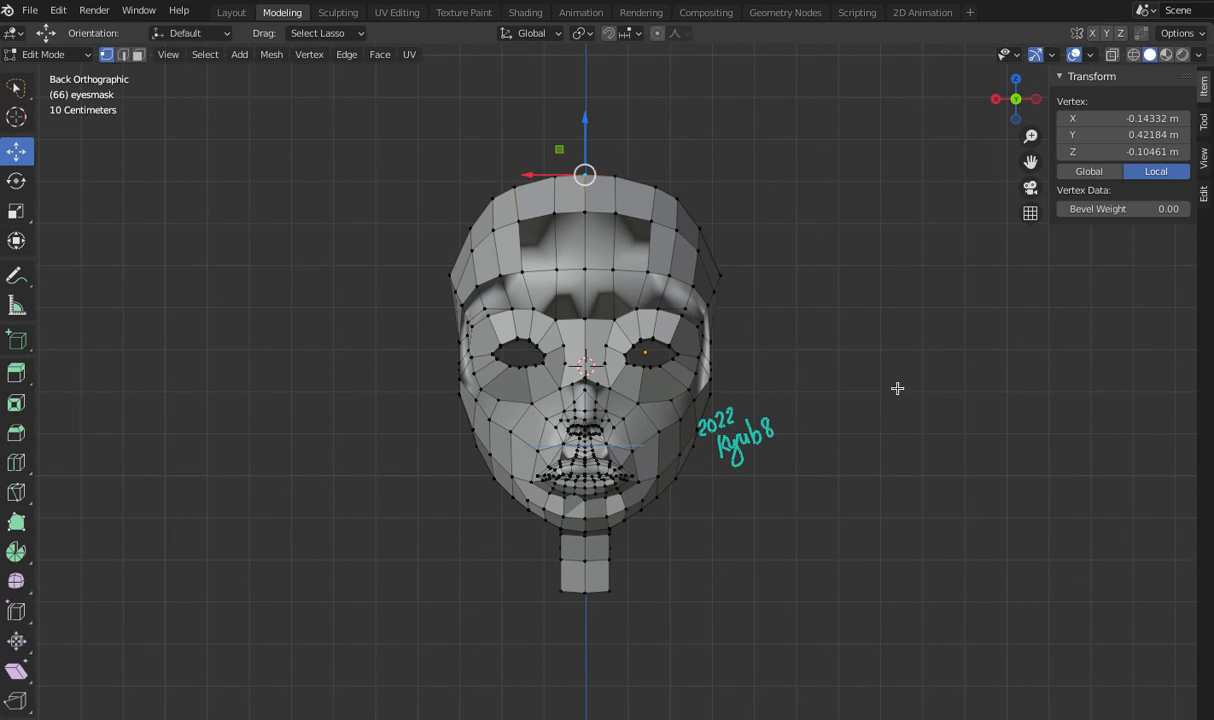
left_click_drag(1015, 102, 963, 98)
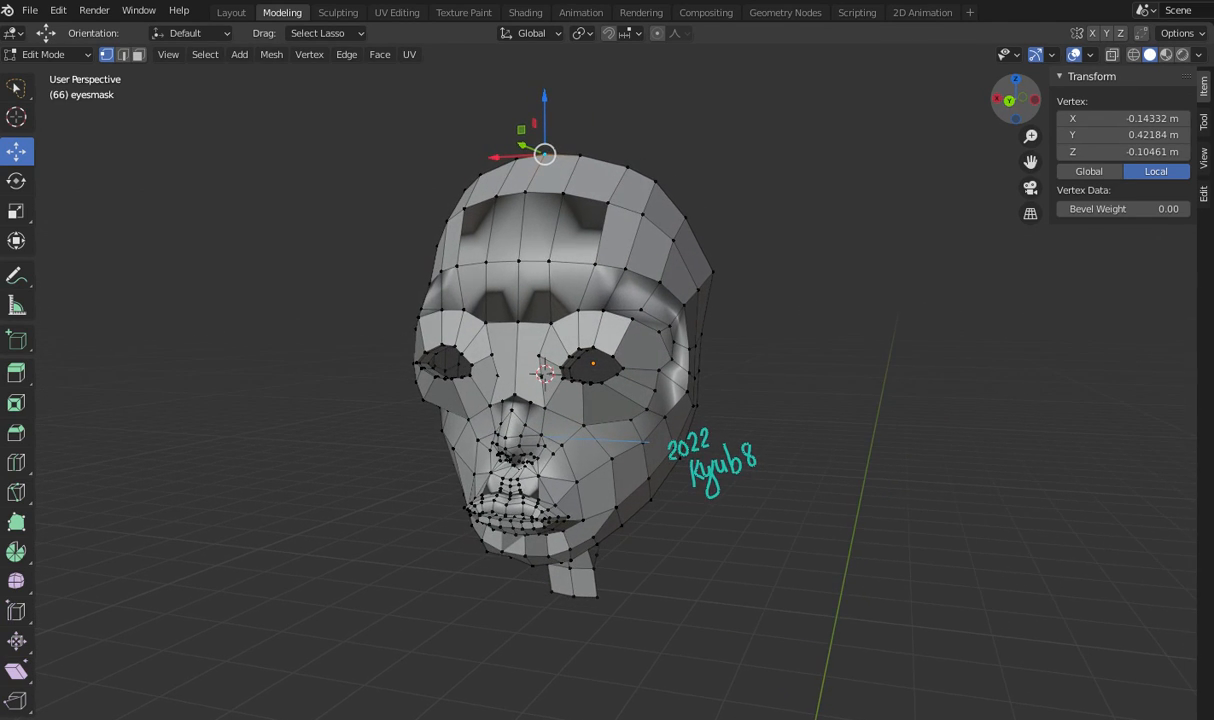